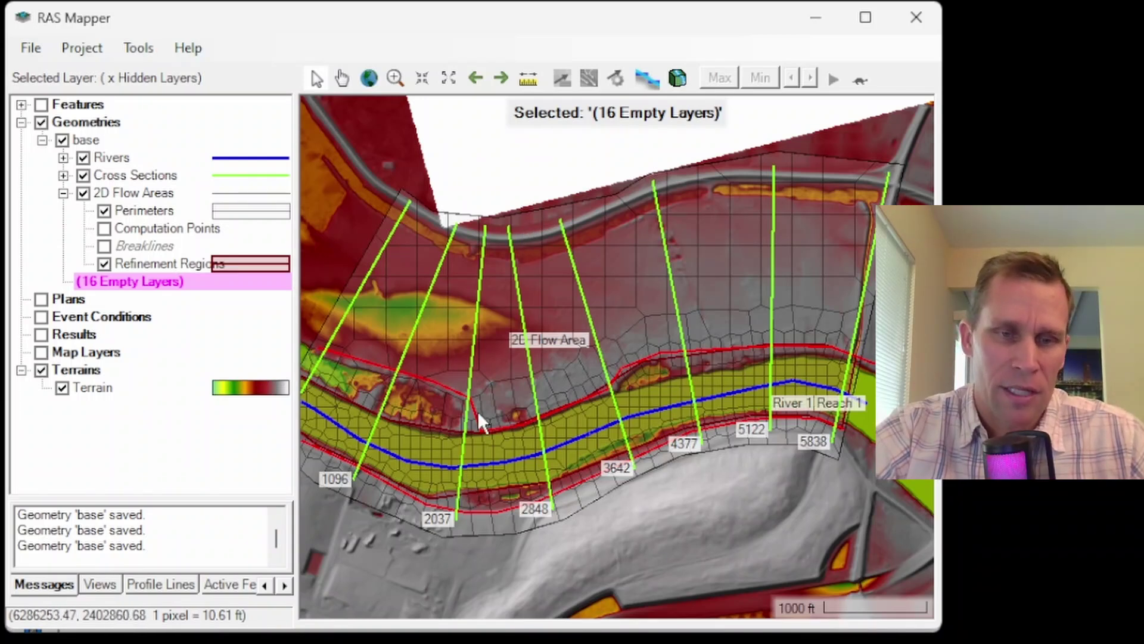
- Uncheck the Terrains layer and zoom the map onto the 2D flow area mesh
click(41, 371)
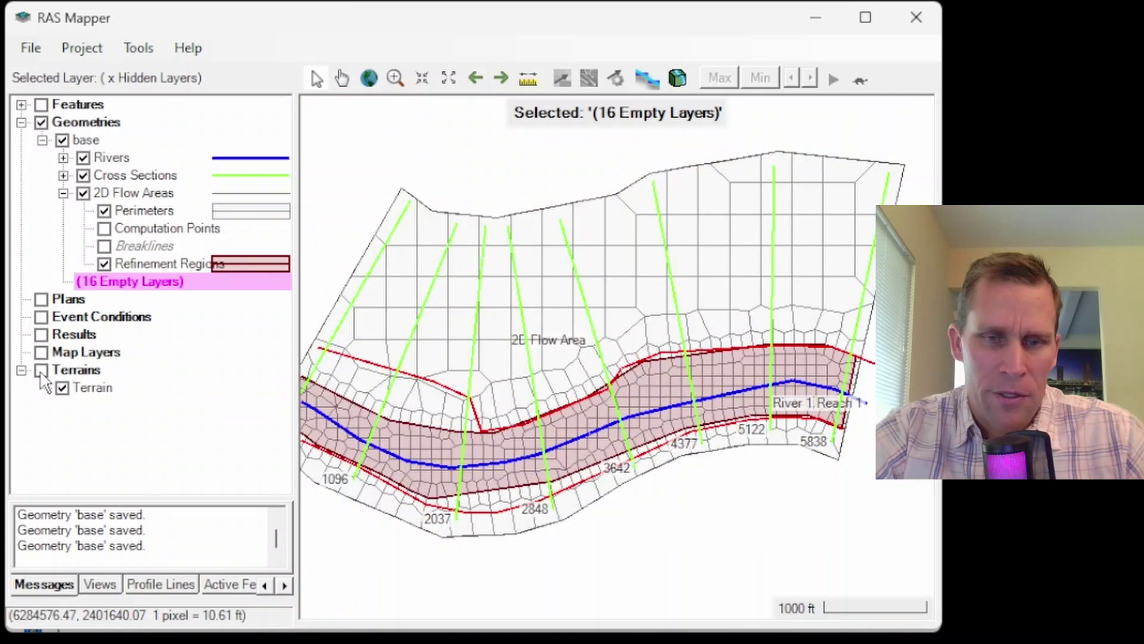
scroll(566, 489, up, 1)
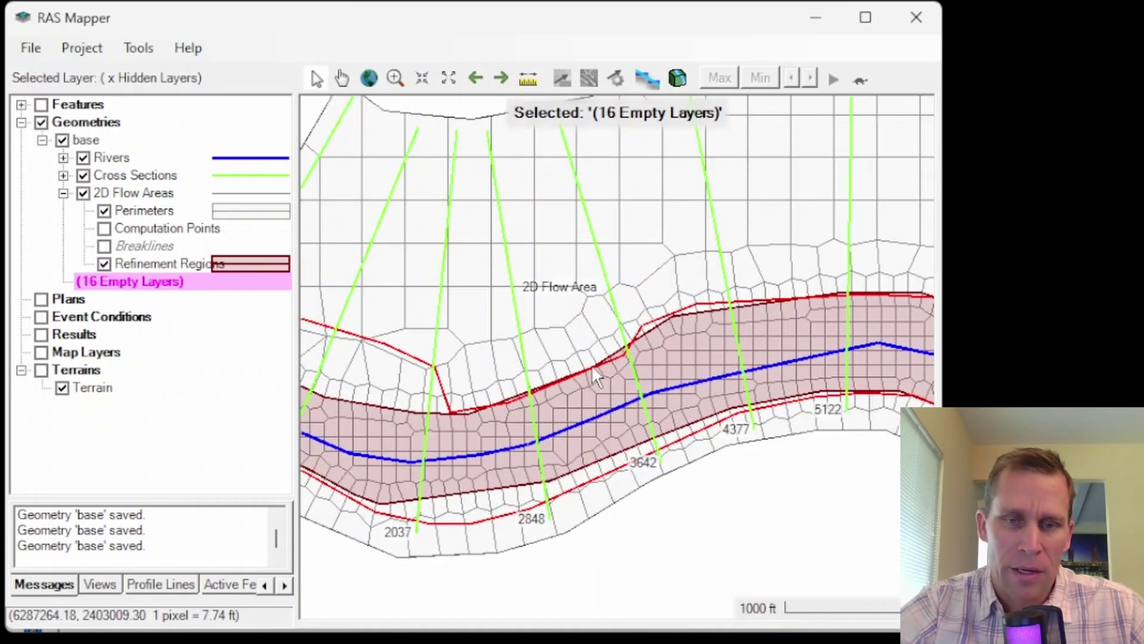
scroll(593, 322, down, 2)
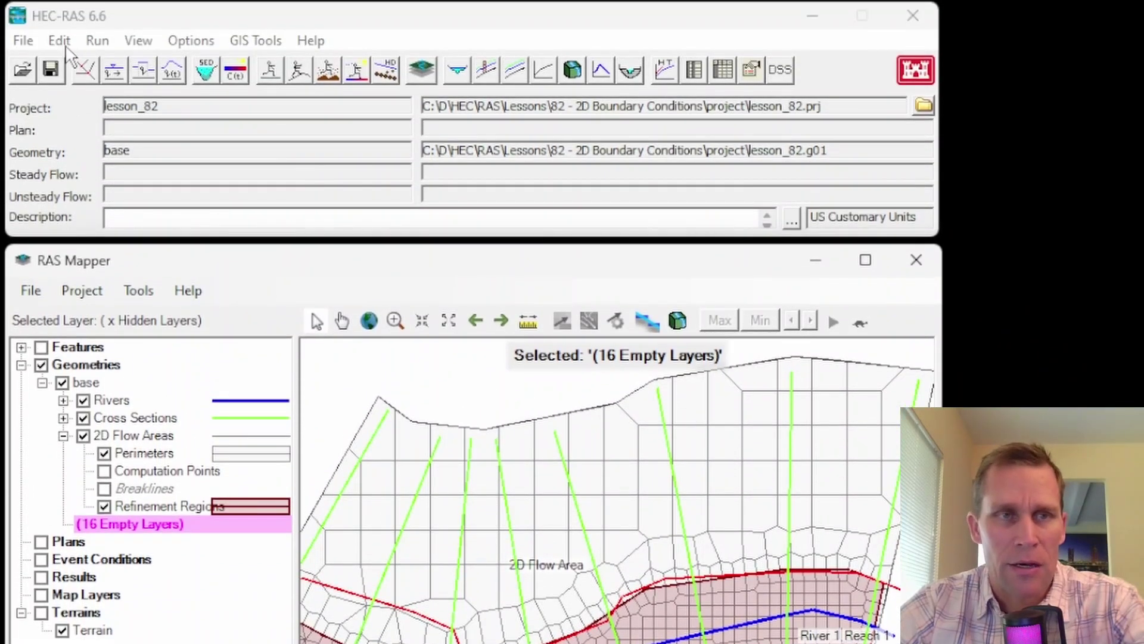
- Open the Geometric Data editor from the main window's Edit menu
click(59, 40)
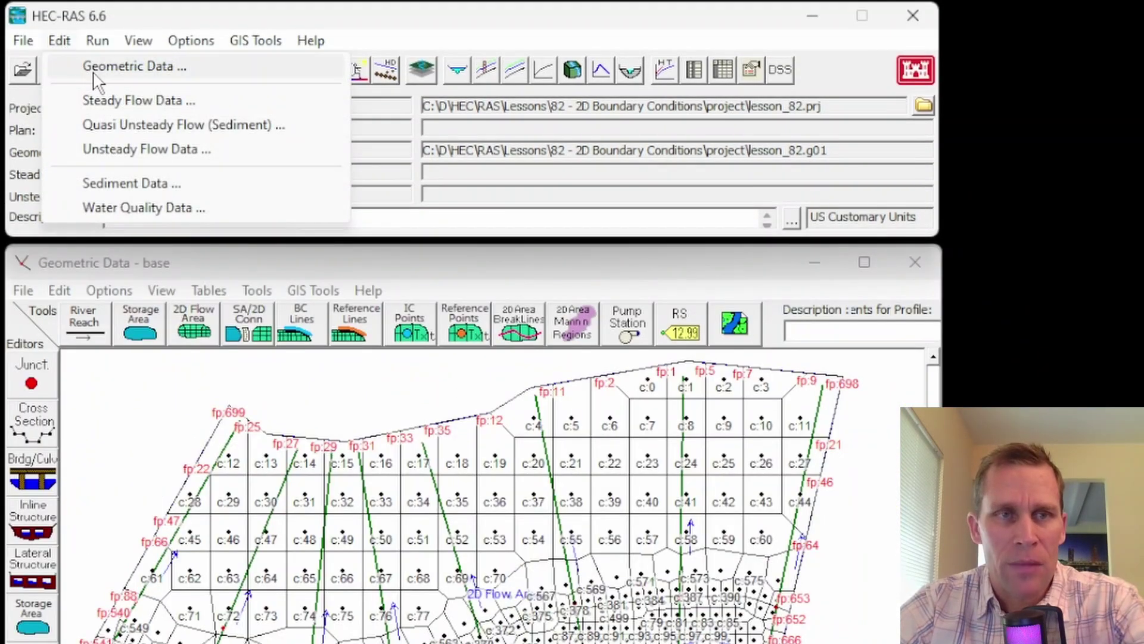
click(95, 67)
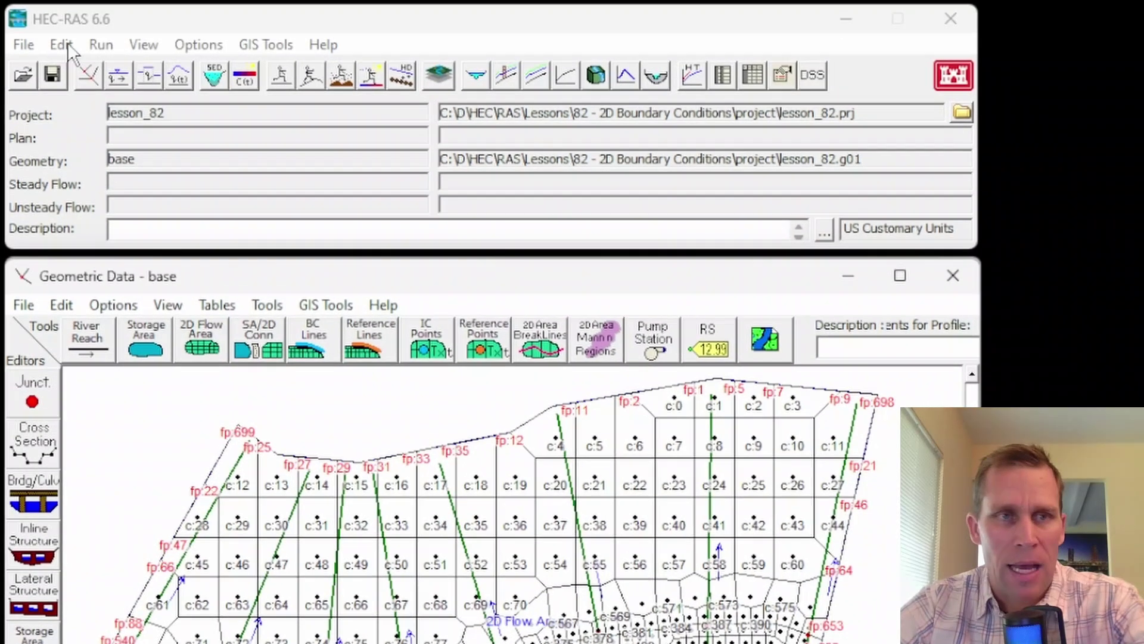
click(60, 41)
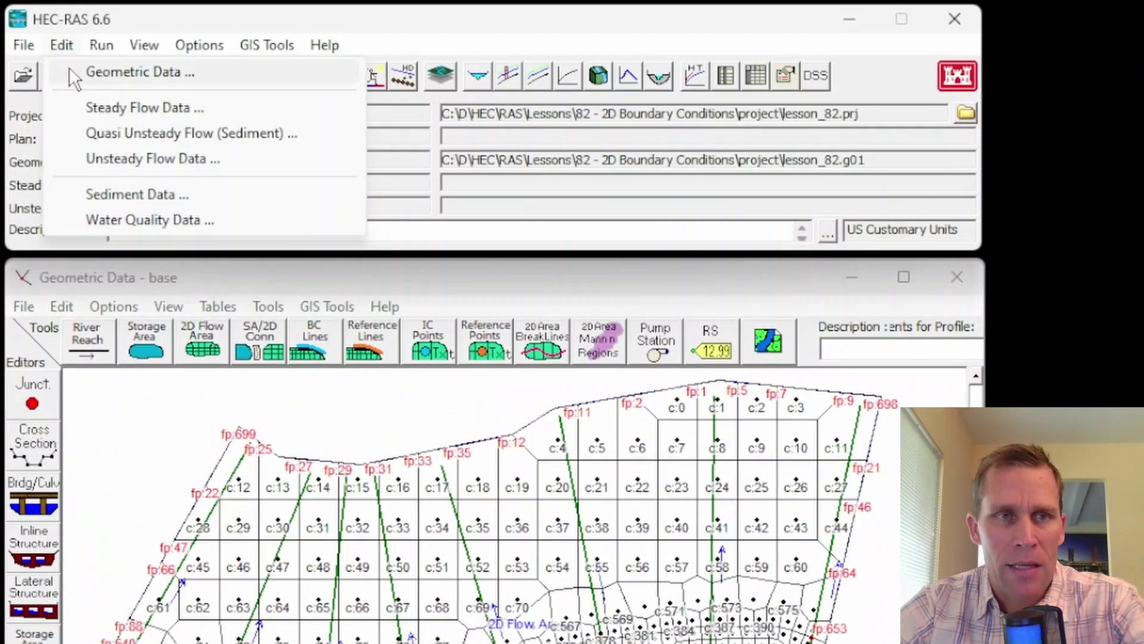
click(71, 71)
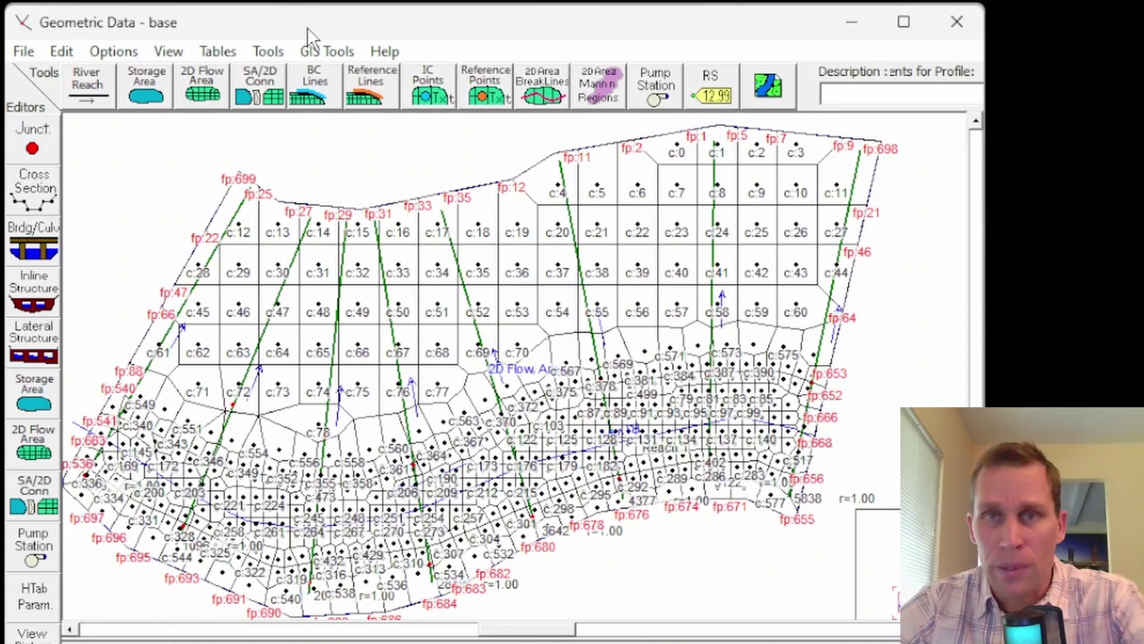
- Load the base geometry and pan the 2D mesh into full view
click(24, 52)
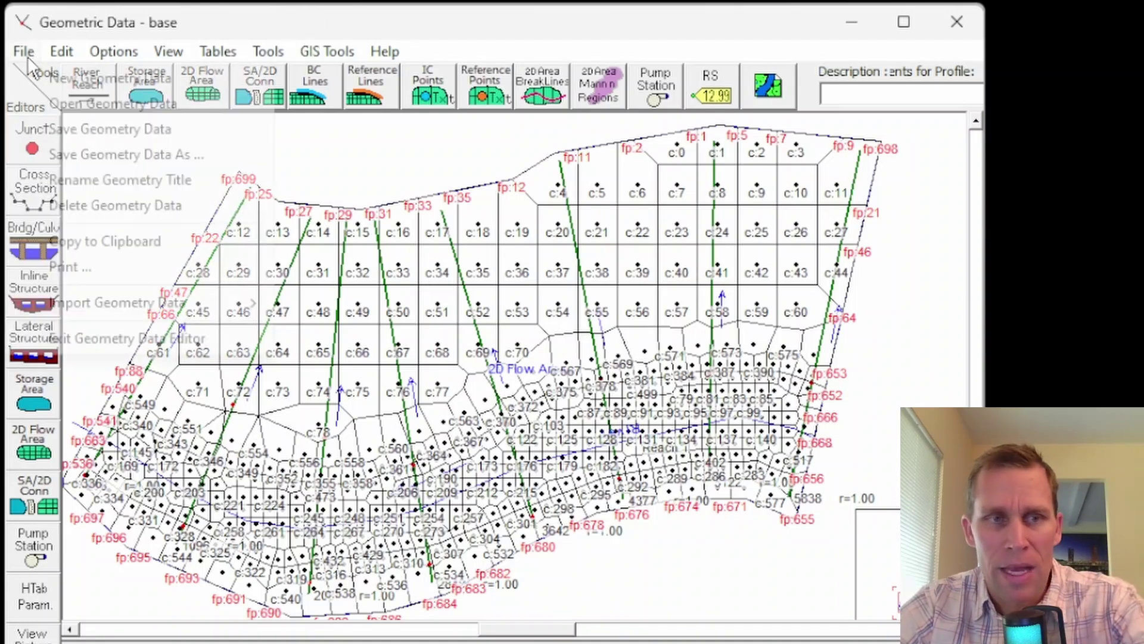
click(87, 107)
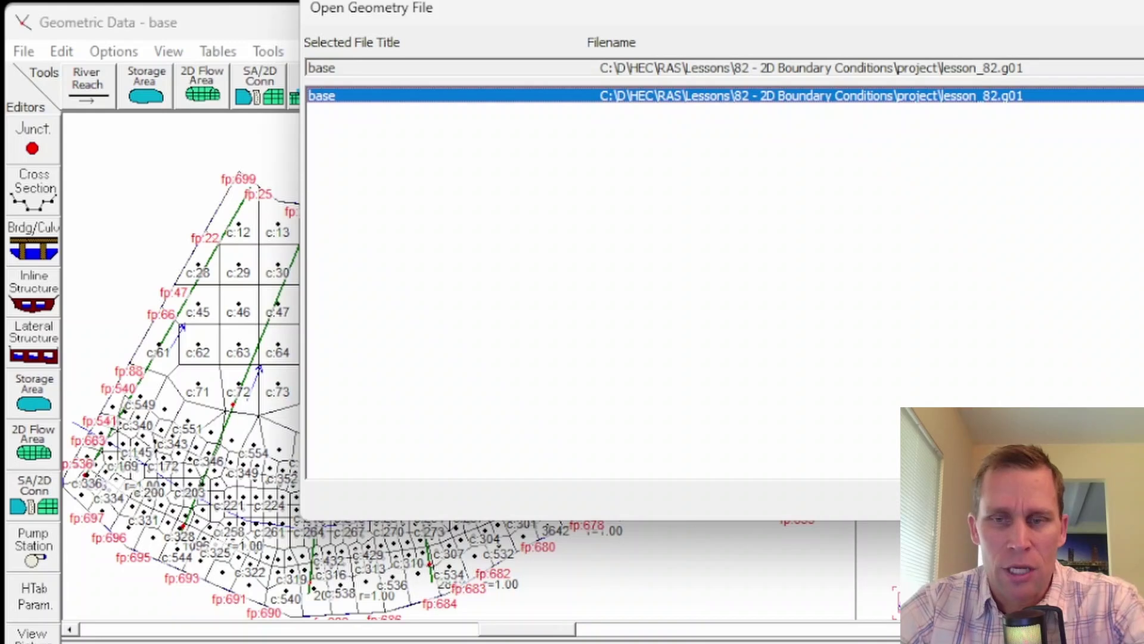
key(Return)
scroll(572, 560, up, 3)
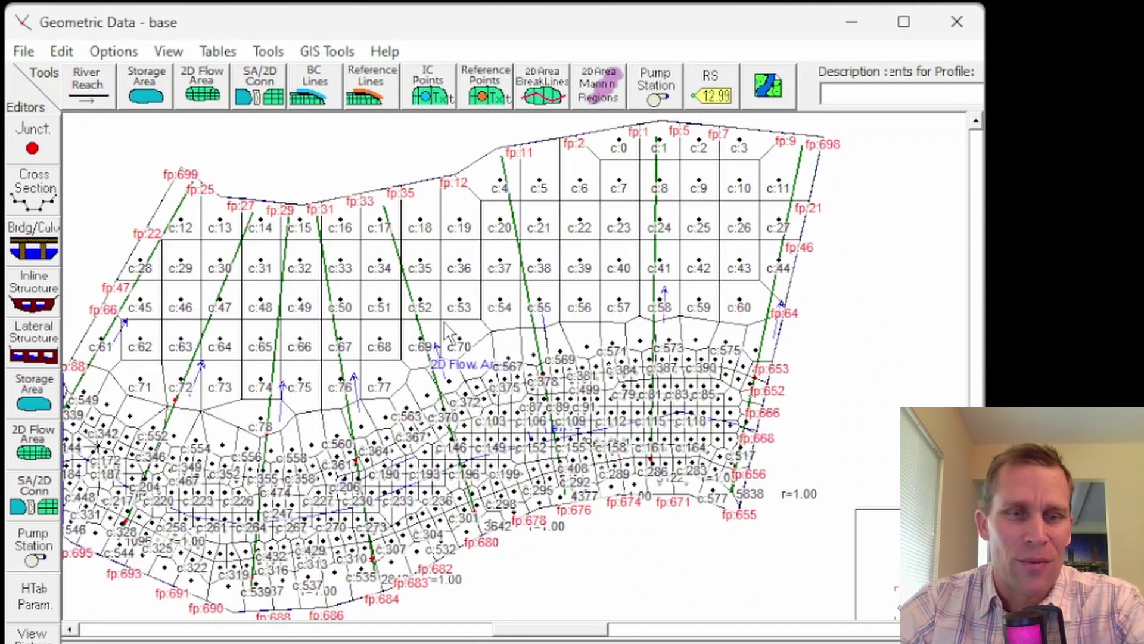
drag(465, 301, 519, 299)
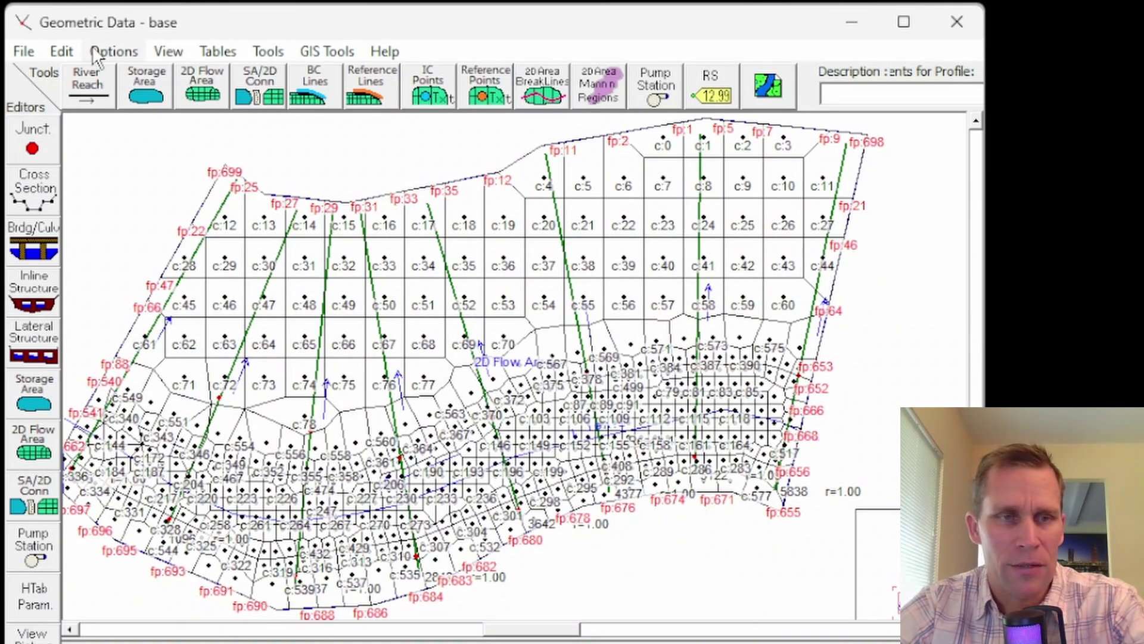
click(62, 51)
click(300, 154)
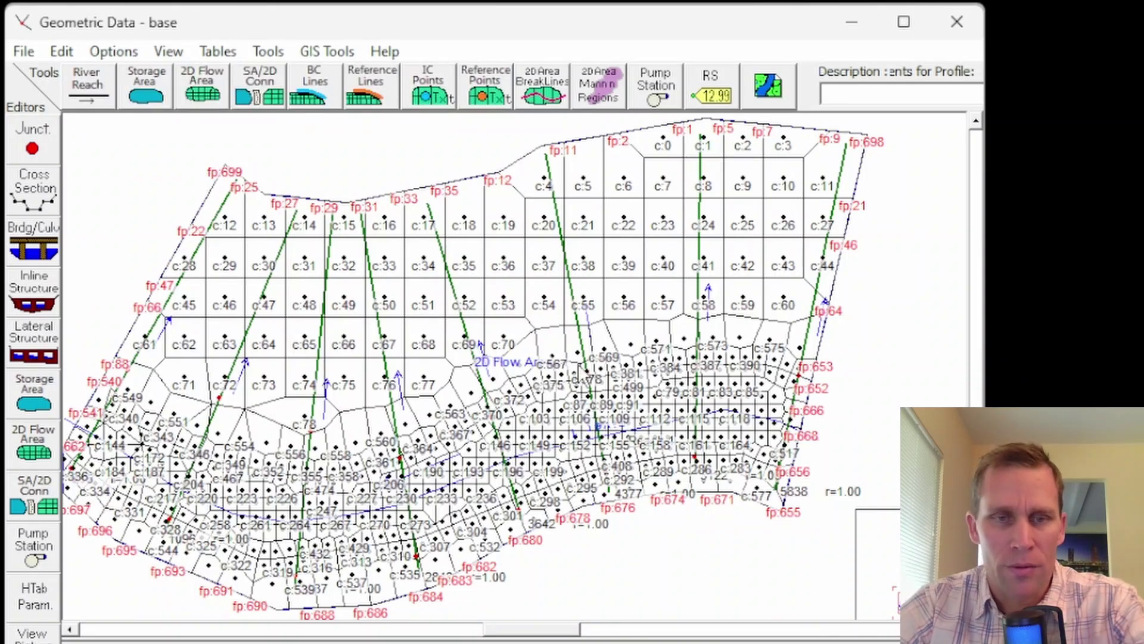
click(69, 51)
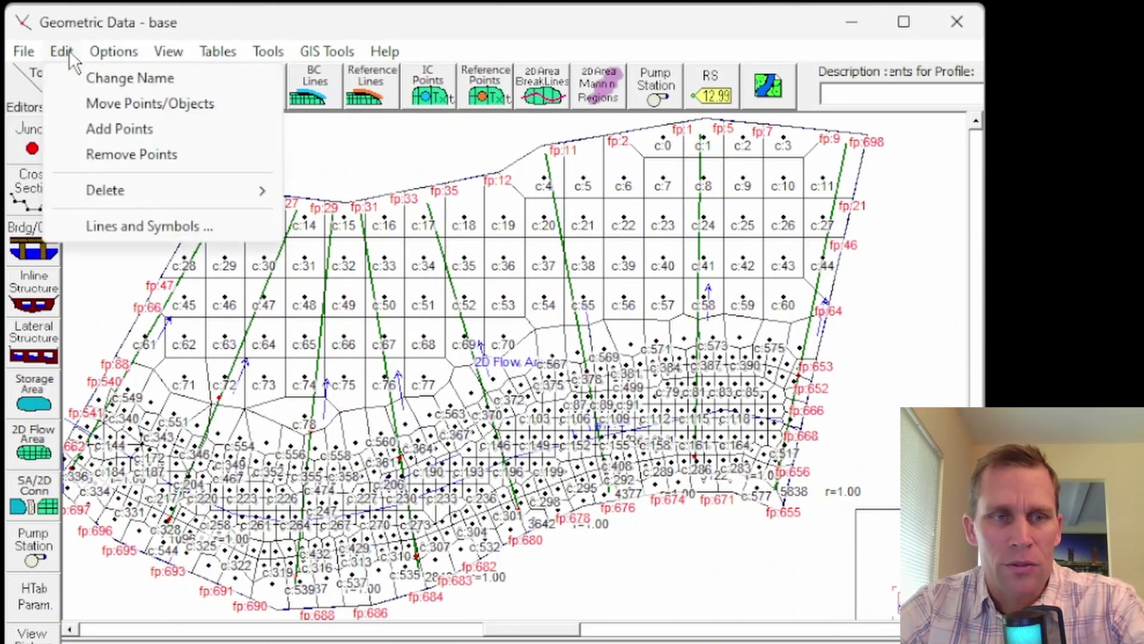
click(112, 224)
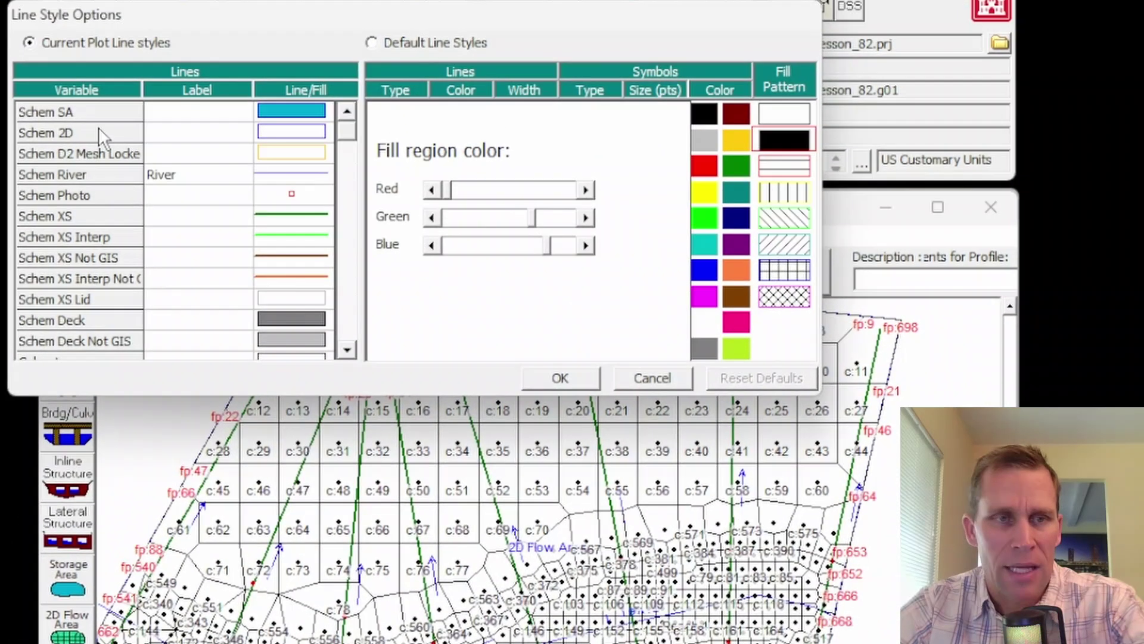
click(166, 133)
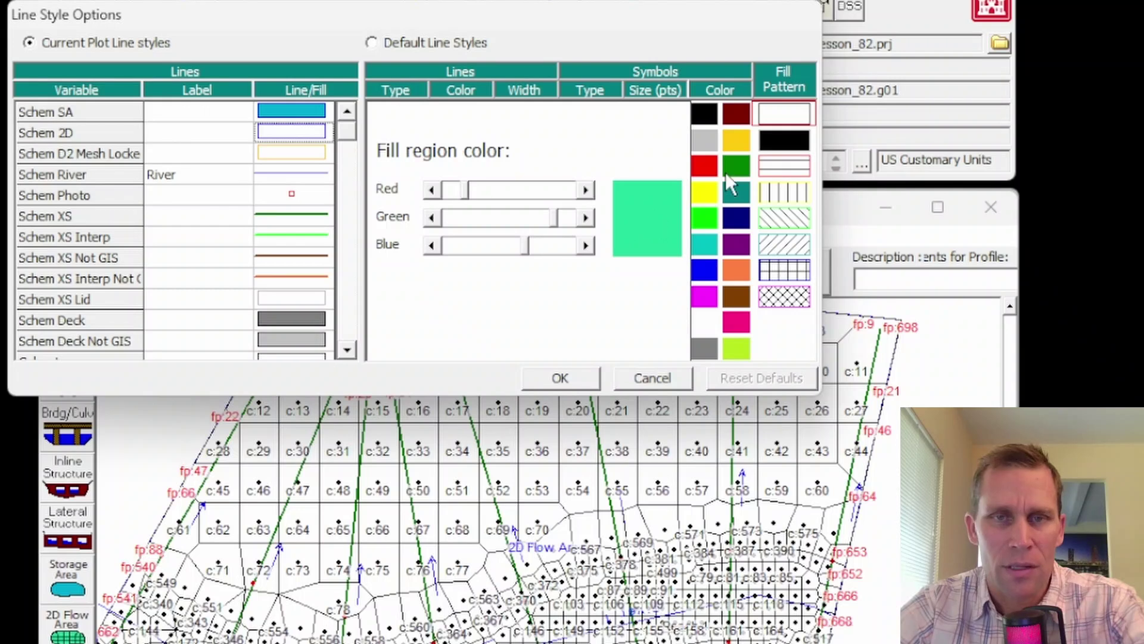
click(786, 143)
click(563, 377)
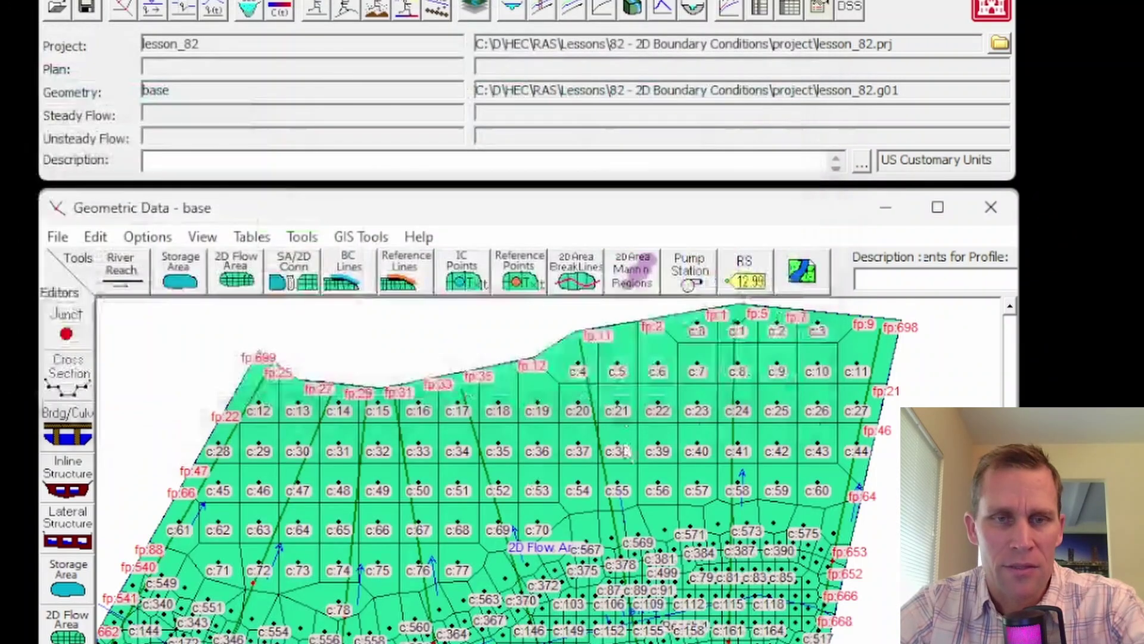
click(93, 238)
click(153, 411)
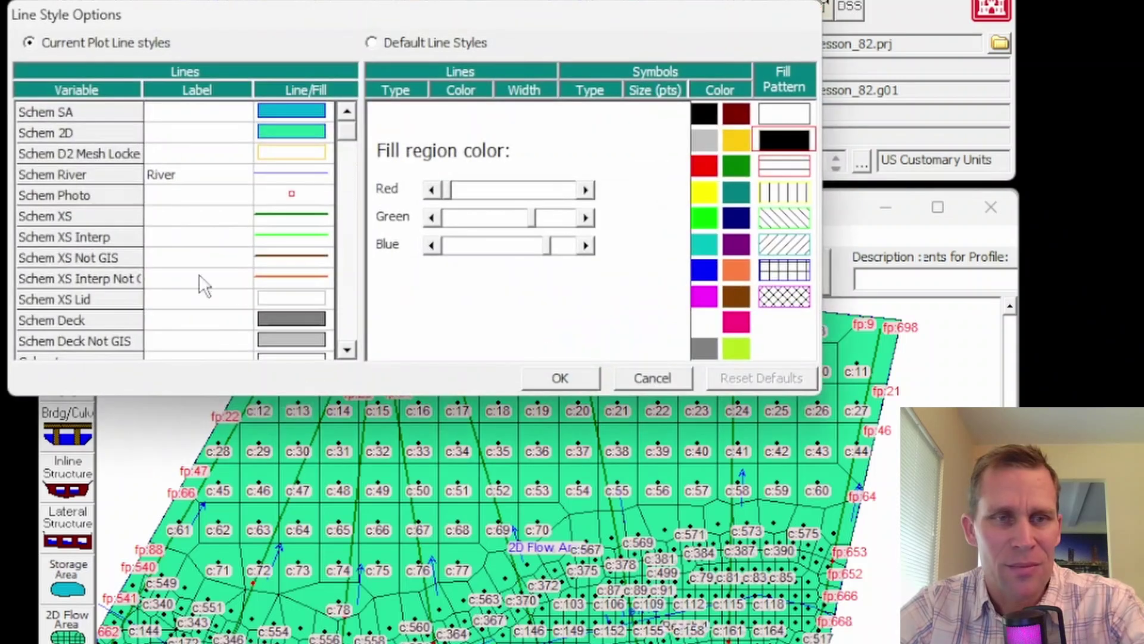
click(95, 128)
click(782, 115)
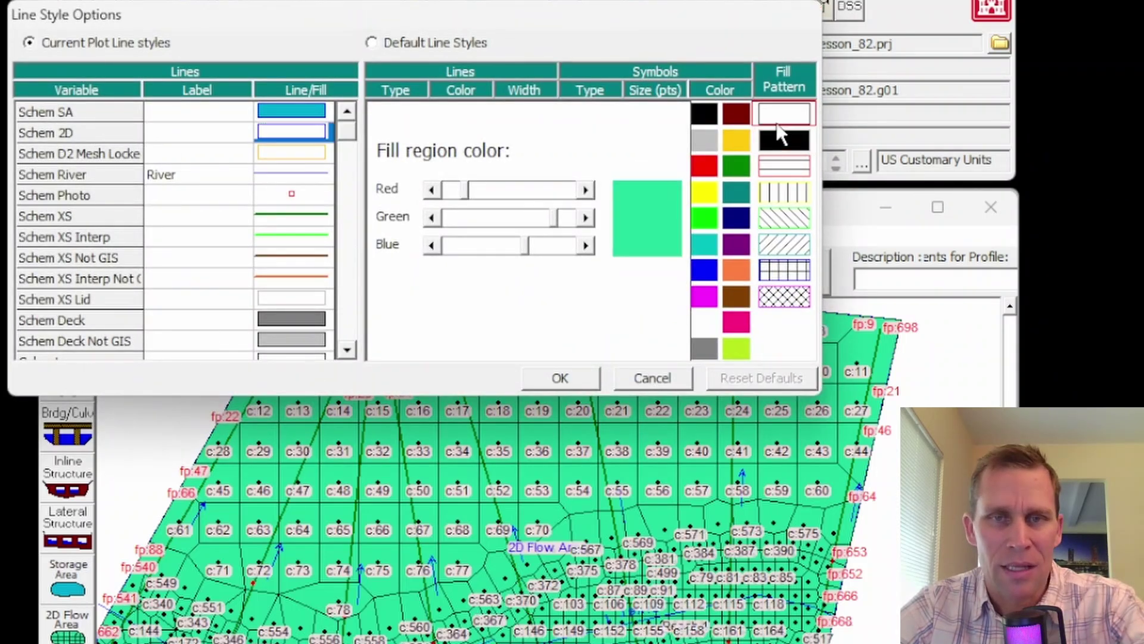
click(560, 378)
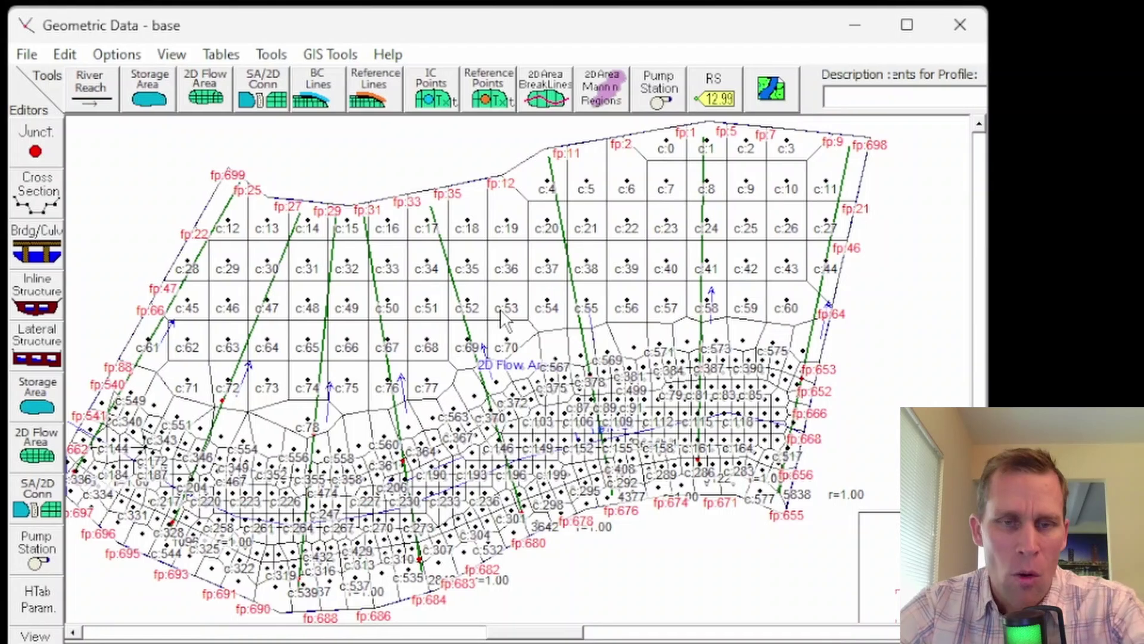
scroll(565, 471, up, 3)
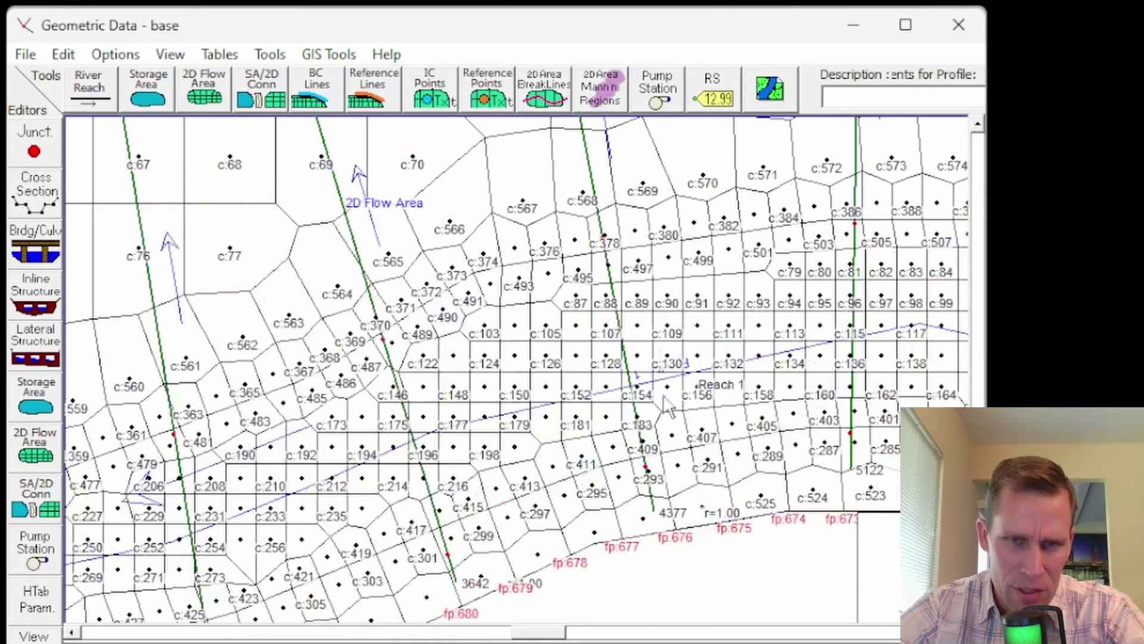
scroll(811, 351, up, 1)
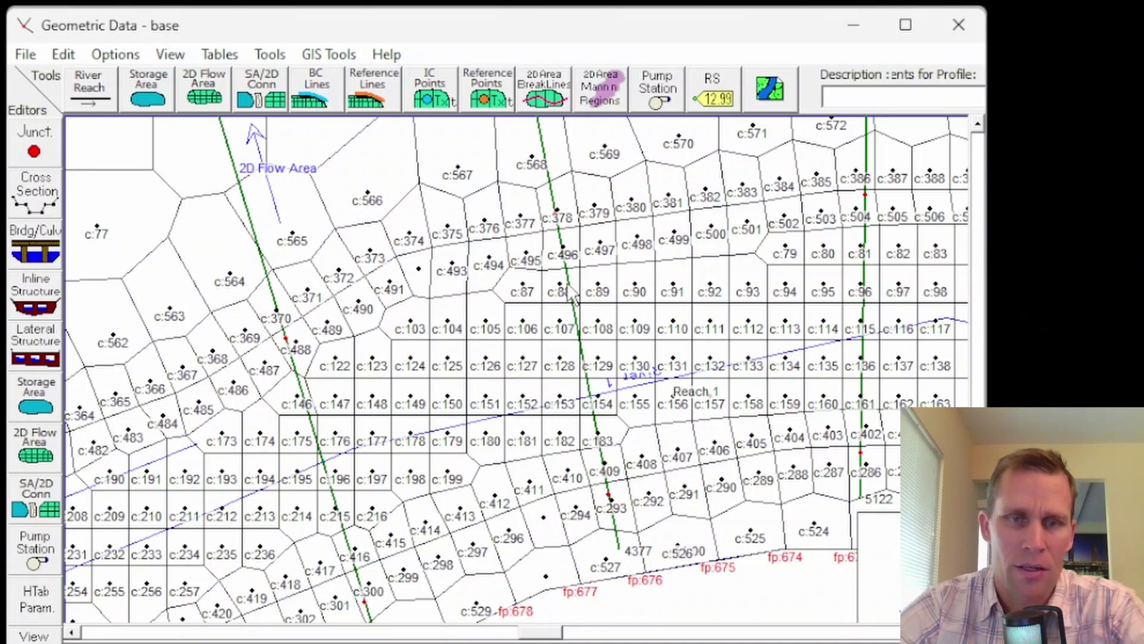
scroll(561, 271, down, 2)
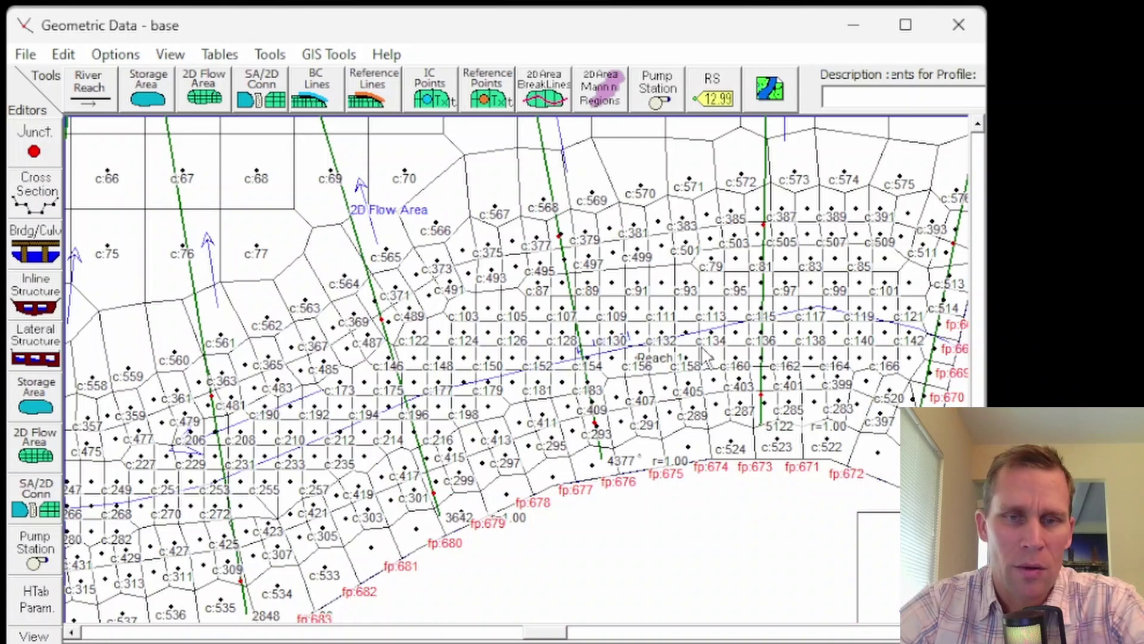
click(63, 55)
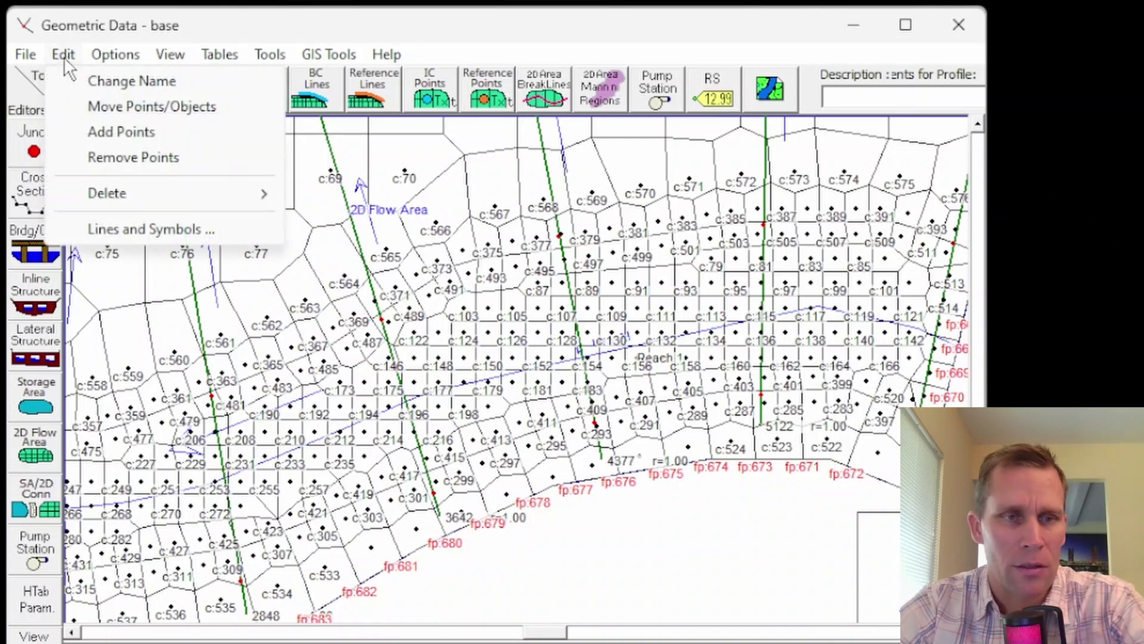
click(112, 227)
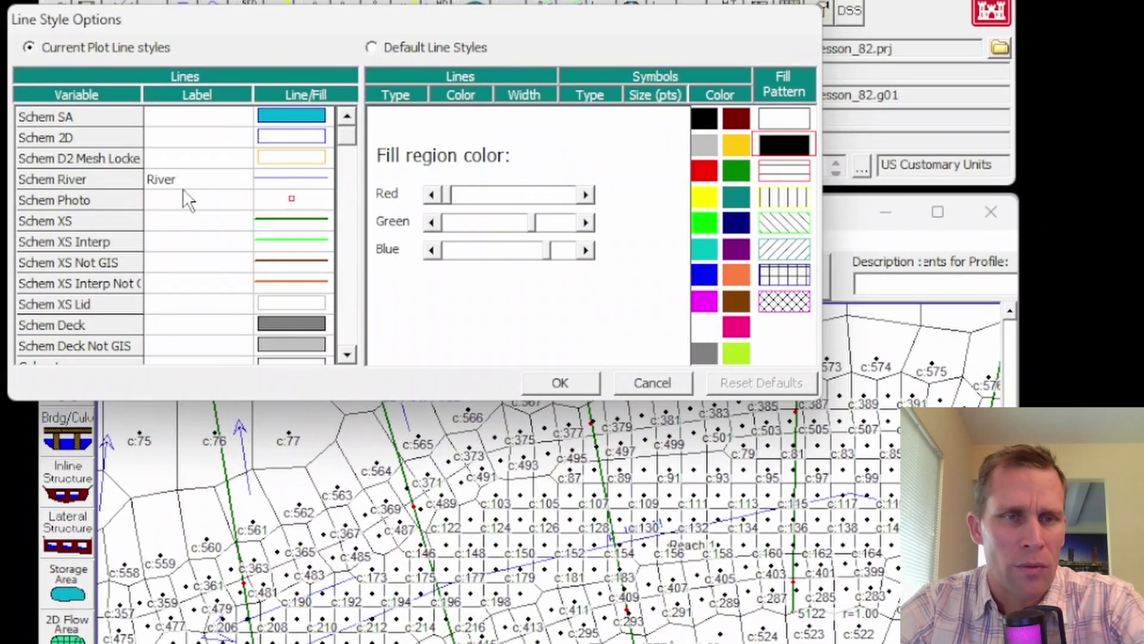
click(283, 127)
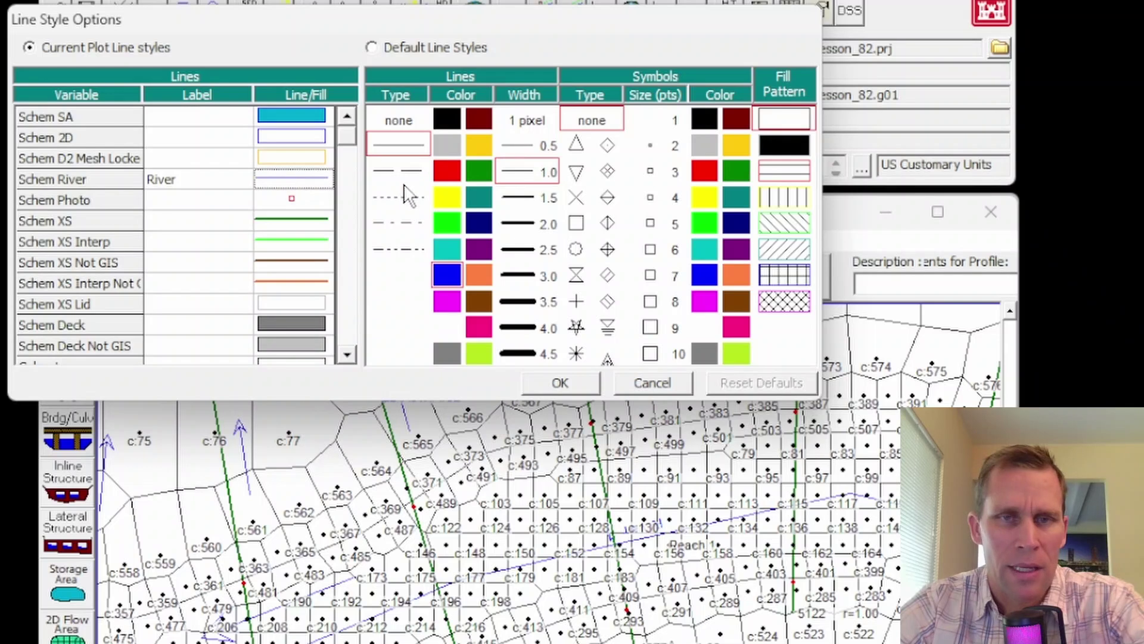
click(516, 354)
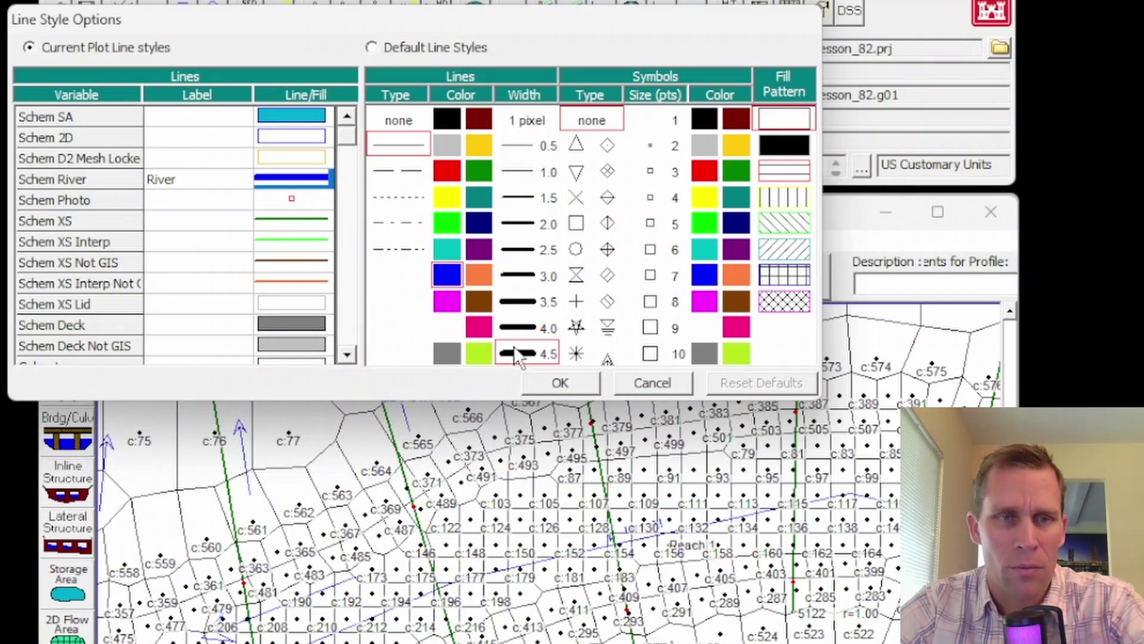
click(545, 385)
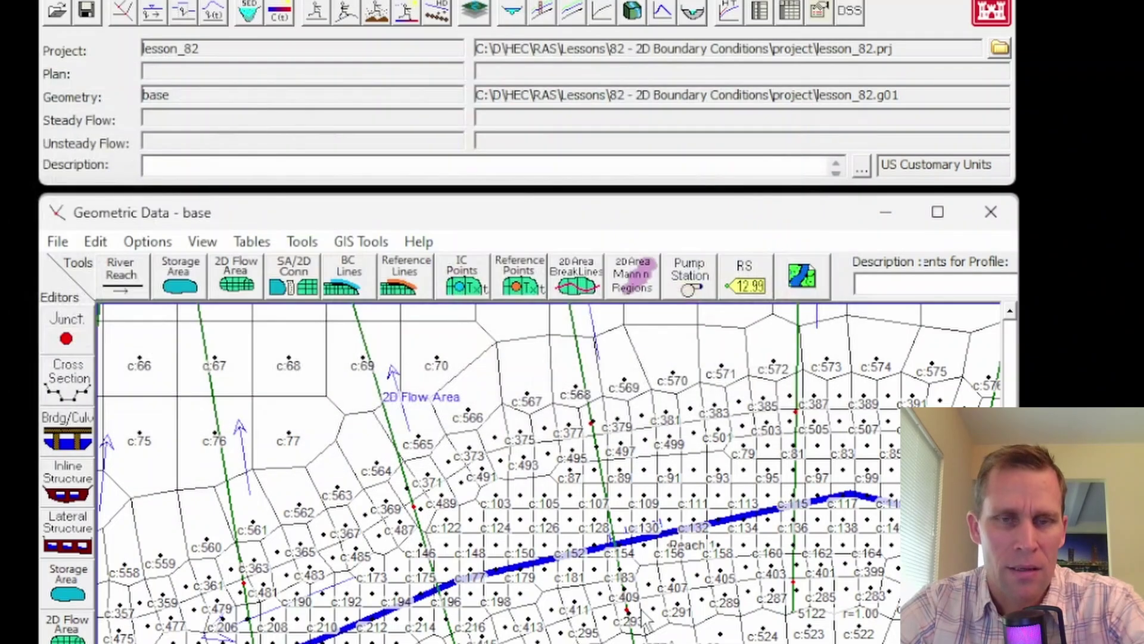
click(89, 241)
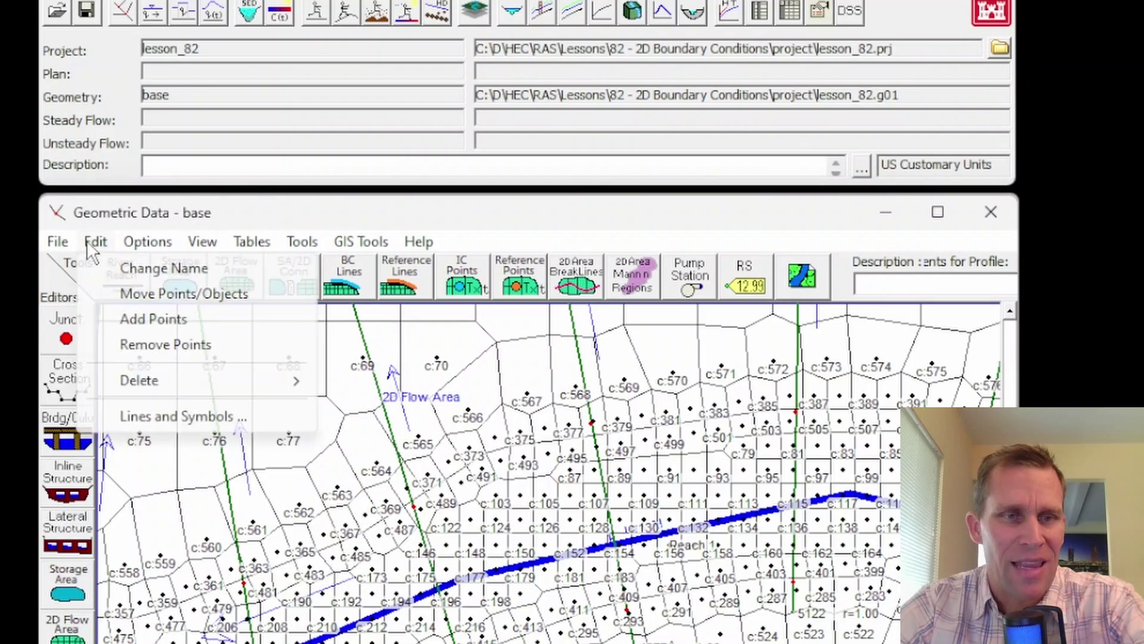
click(137, 417)
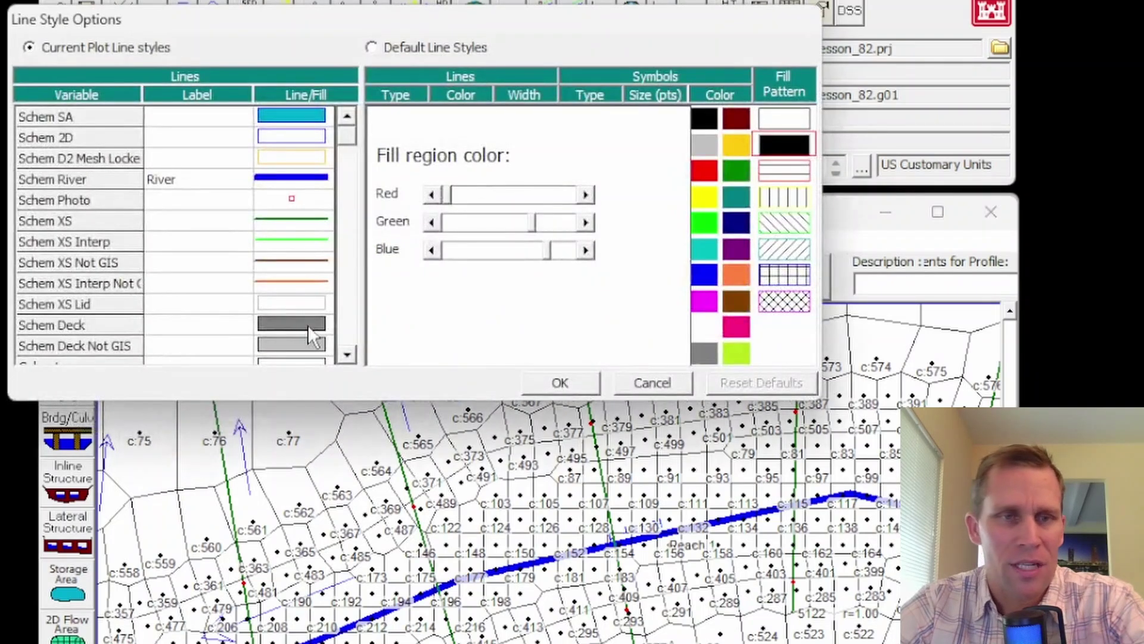
click(282, 220)
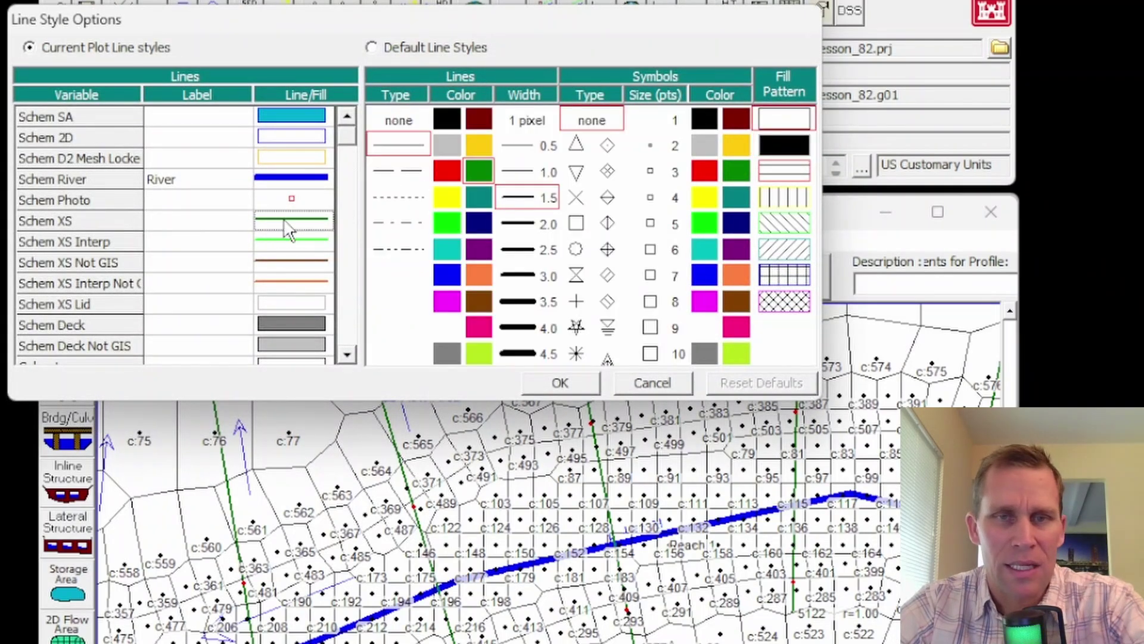
click(514, 279)
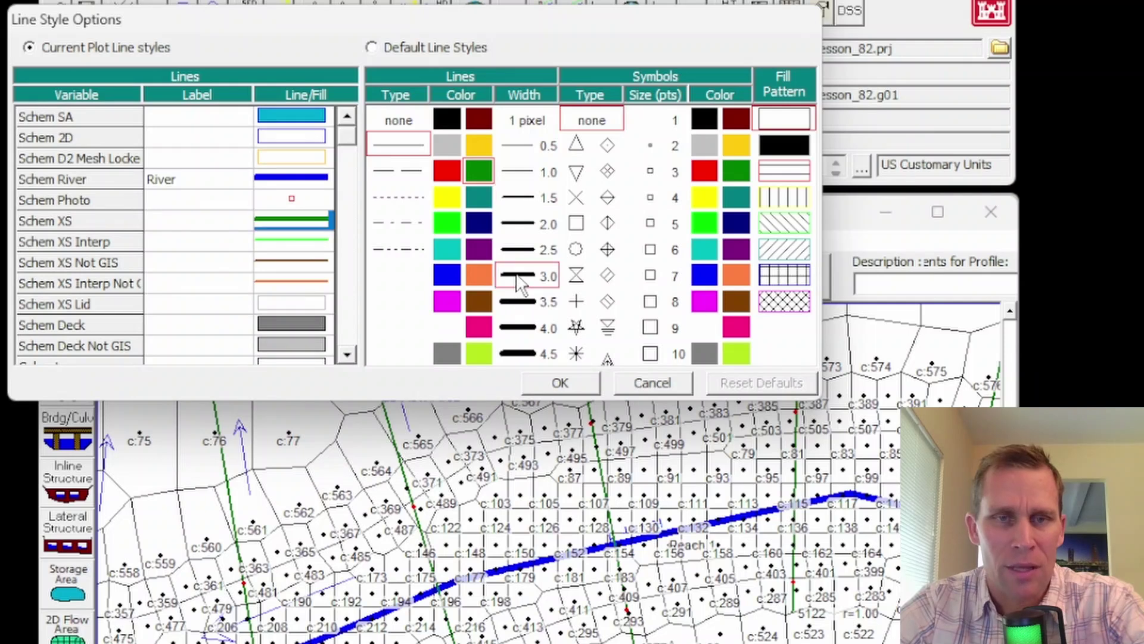
click(544, 389)
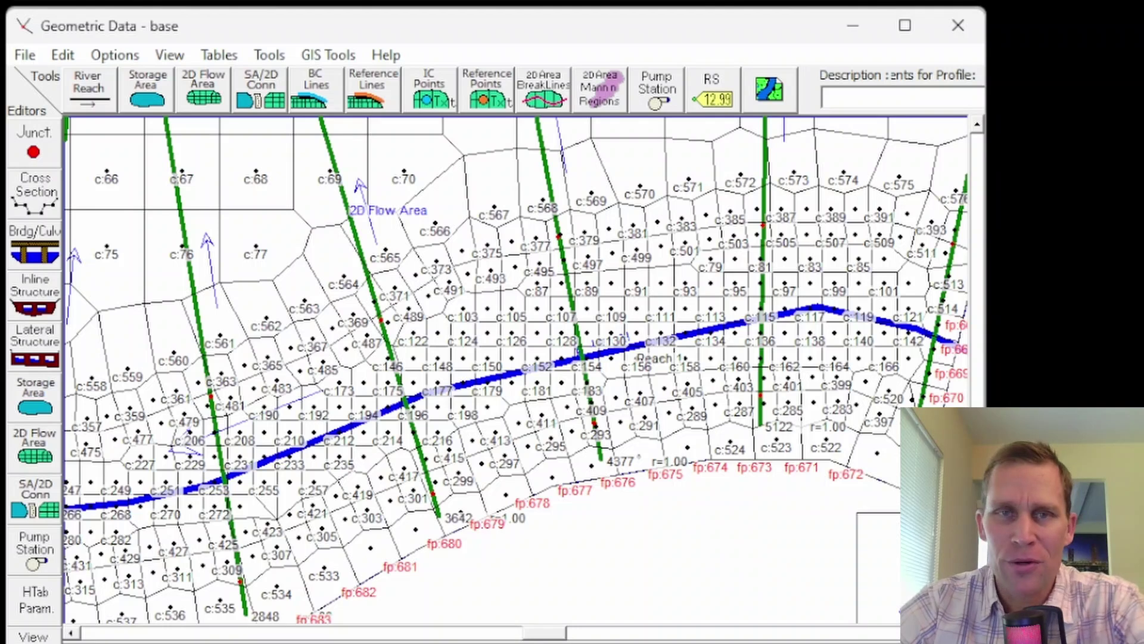
scroll(630, 384, down, 3)
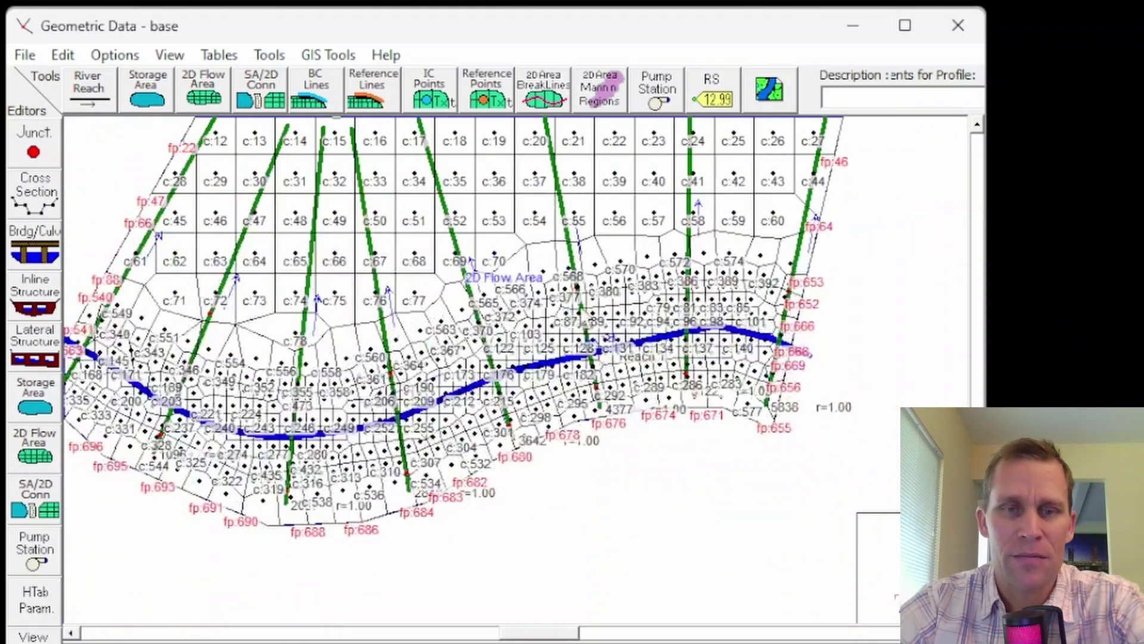
drag(525, 330, 504, 364)
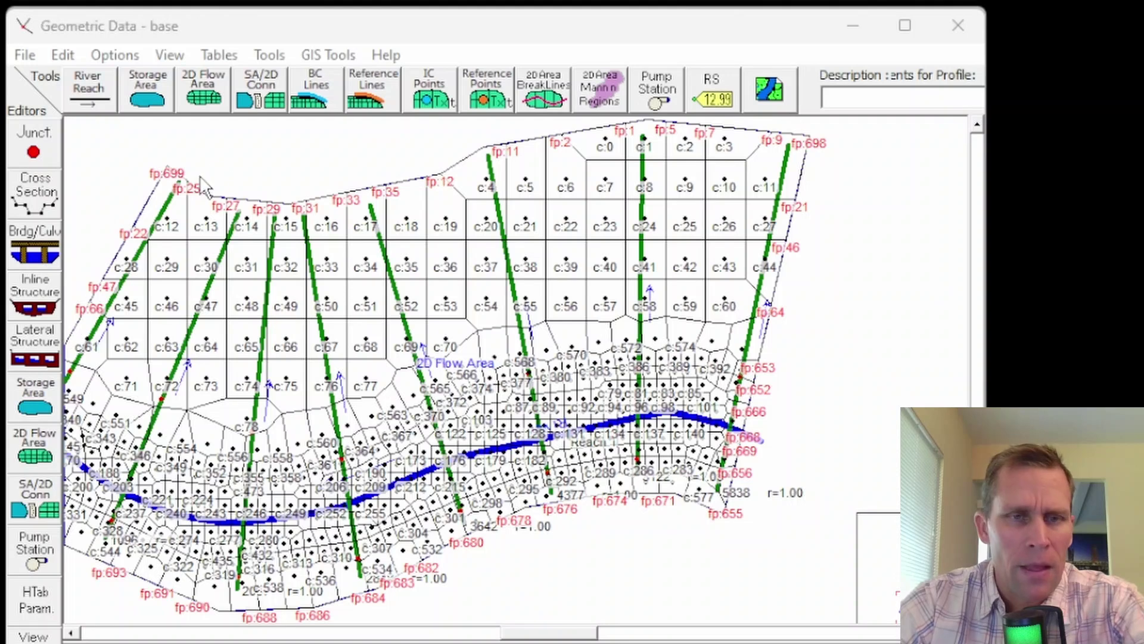
- Draw a BC line along the right mesh edge from fp:698 to fp:700, named 'upstream boundary'
click(316, 100)
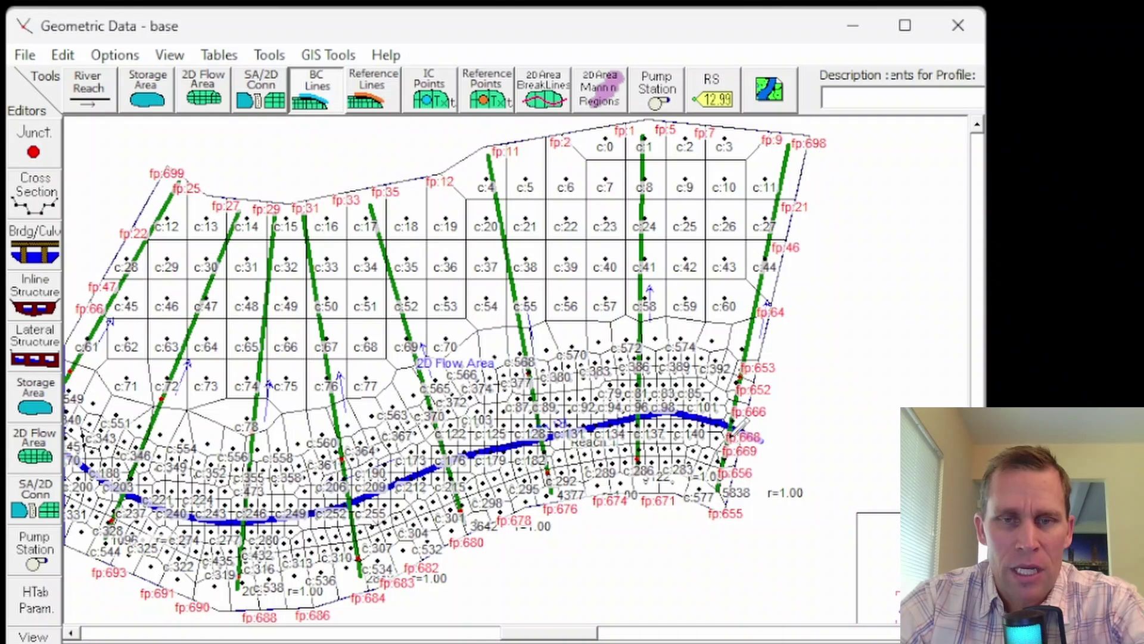
scroll(664, 271, down, 1)
scroll(667, 268, up, 2)
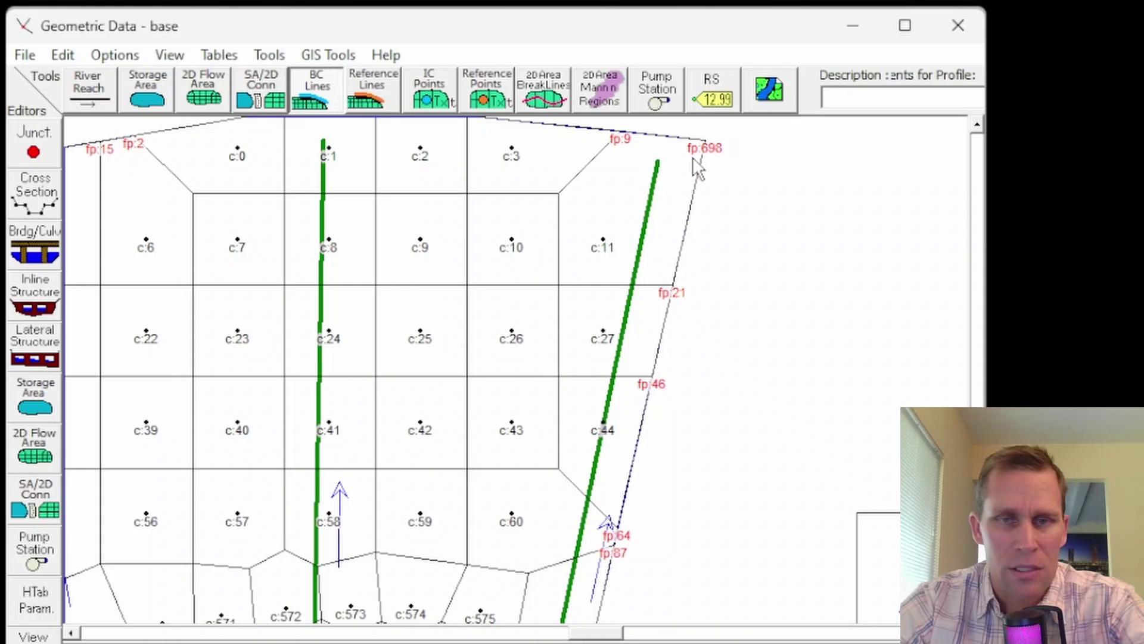
click(709, 146)
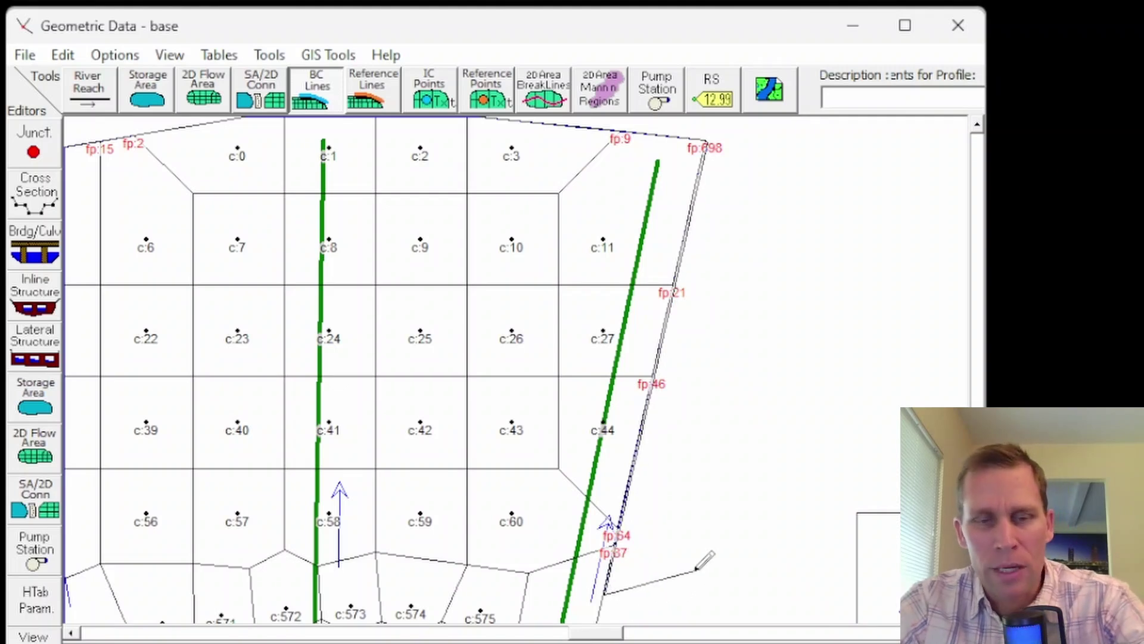
drag(736, 554, 756, 174)
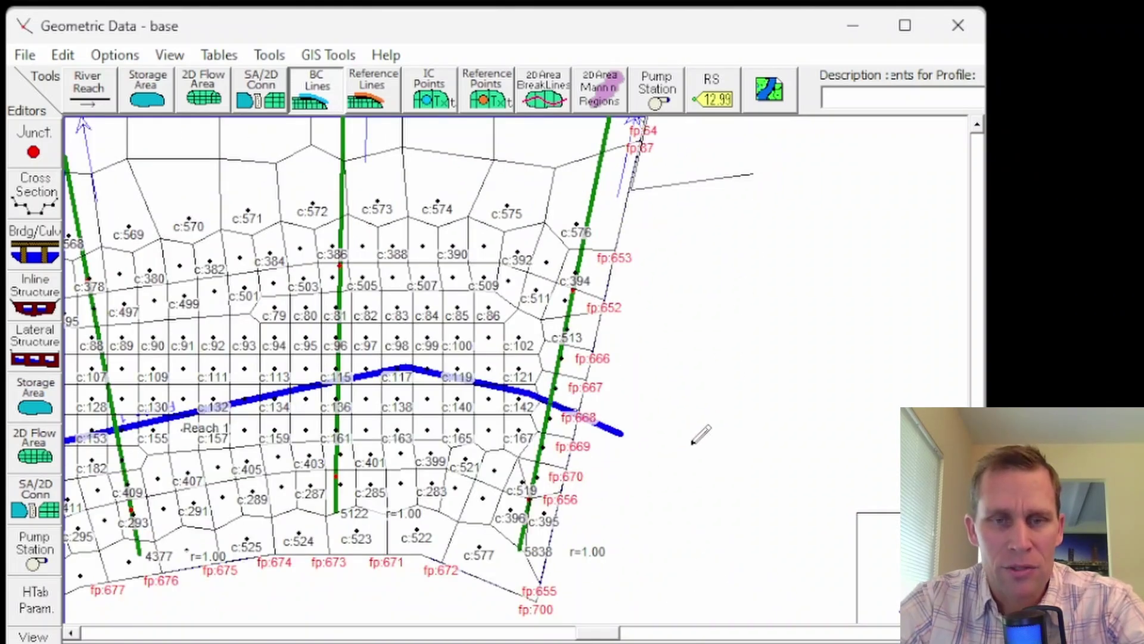
mouse_move(678, 480)
mouse_down()
mouse_move(755, 357)
mouse_move(748, 365)
mouse_up()
scroll(636, 484, up, 3)
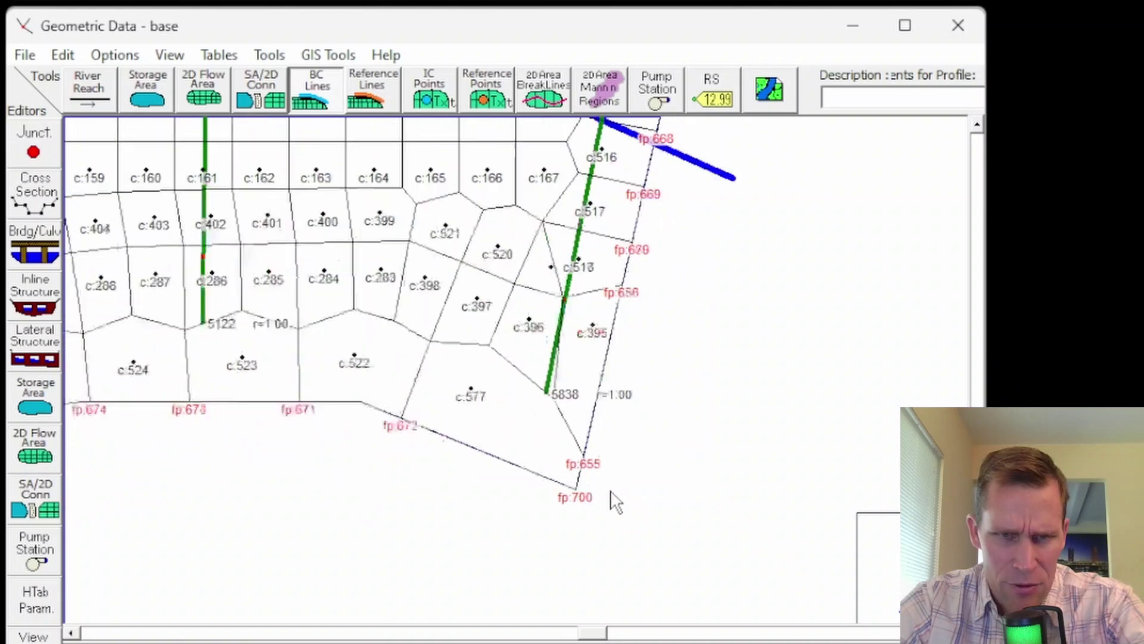
double_click(541, 512)
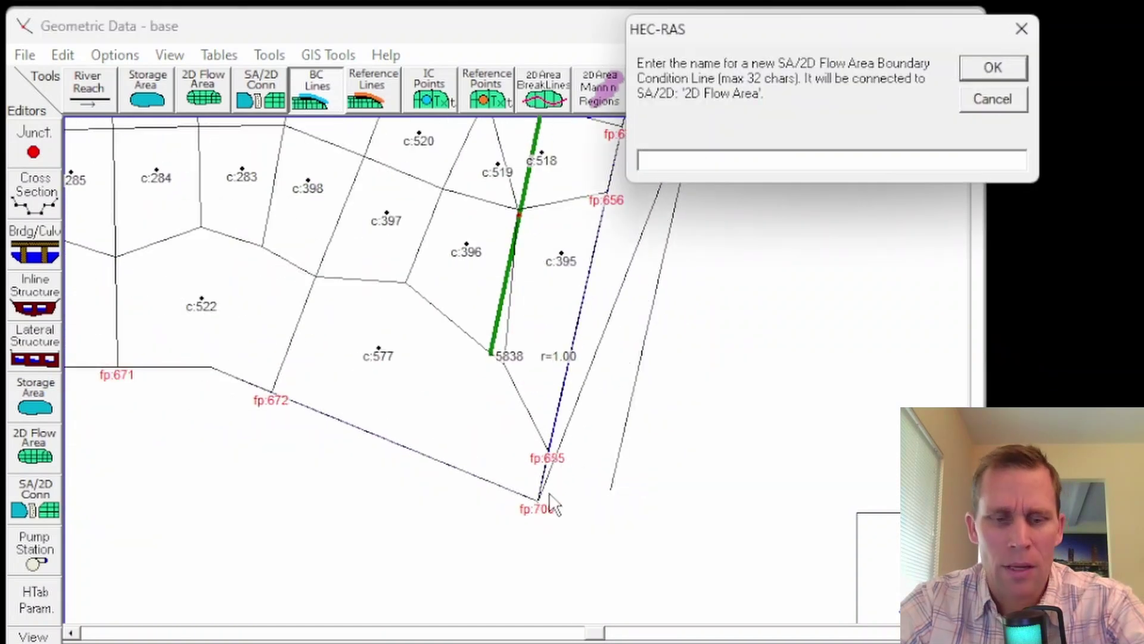
text(upstream boundary)
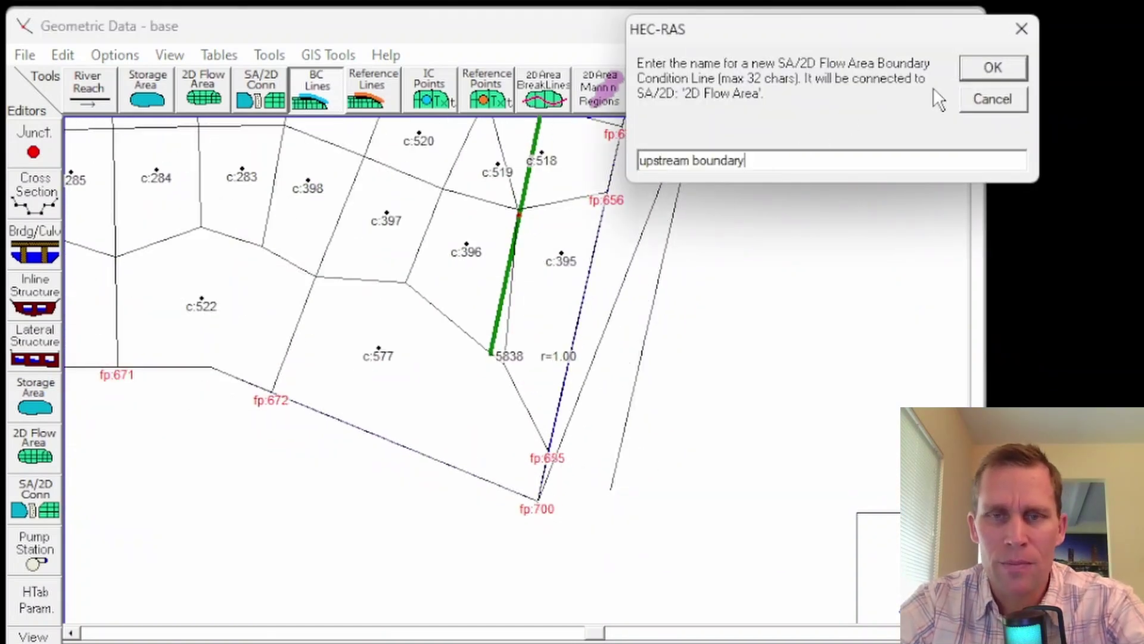
click(989, 70)
scroll(726, 255, down, 4)
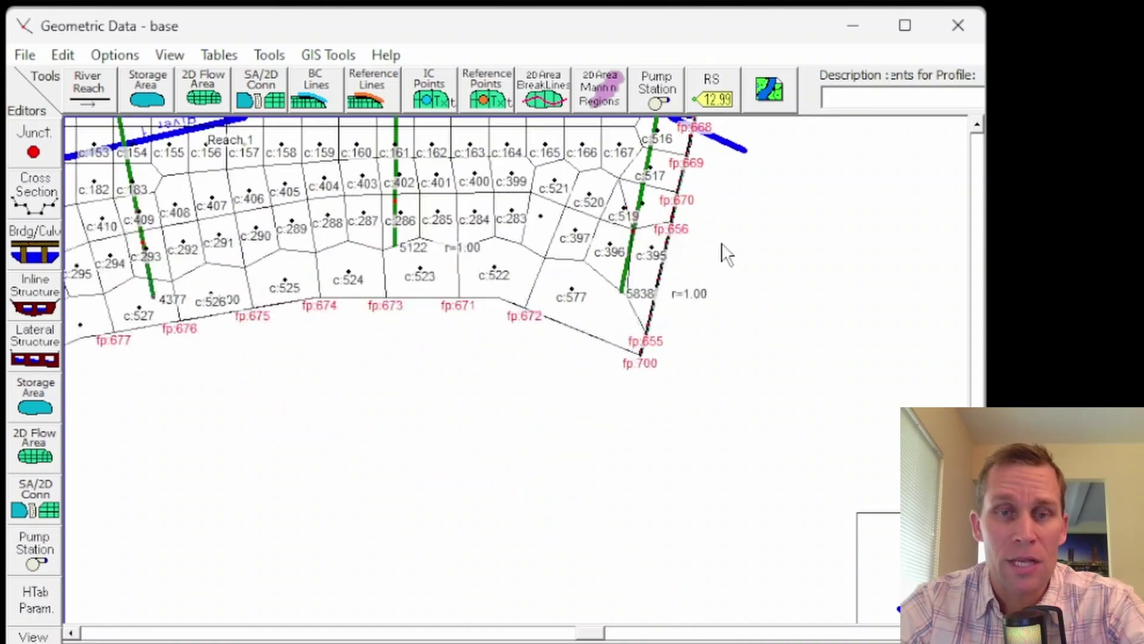
scroll(581, 360, up, 2)
scroll(581, 361, down, 3)
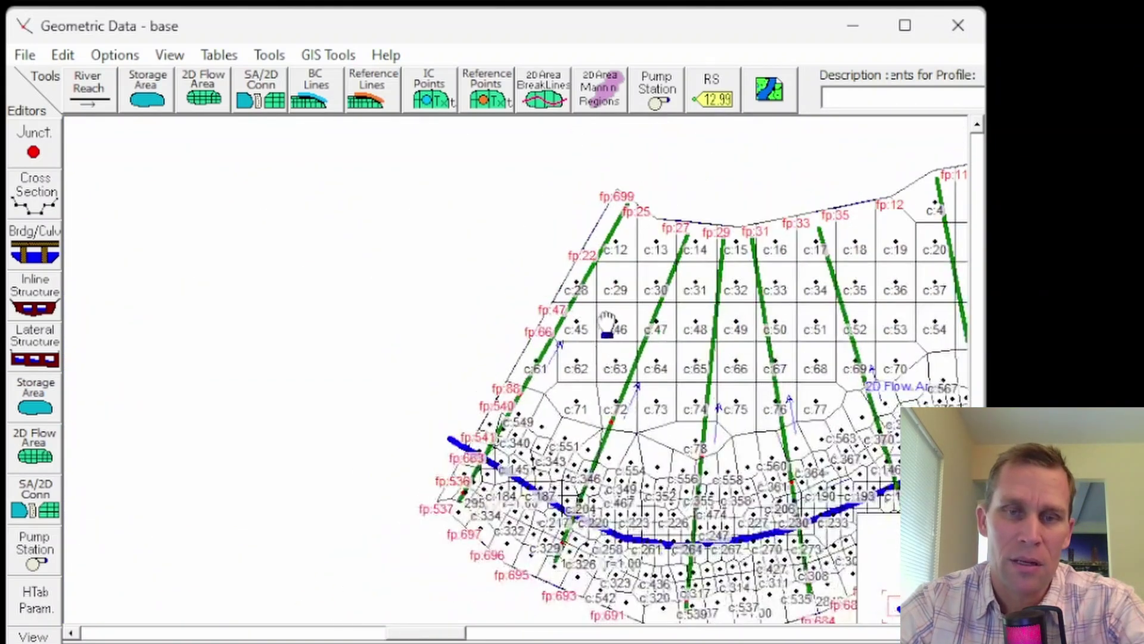
- Draw a BC line along the left edge from fp:699 to fp:537, named 'downstream boundary'
scroll(581, 393, up, 4)
scroll(367, 162, up, 1)
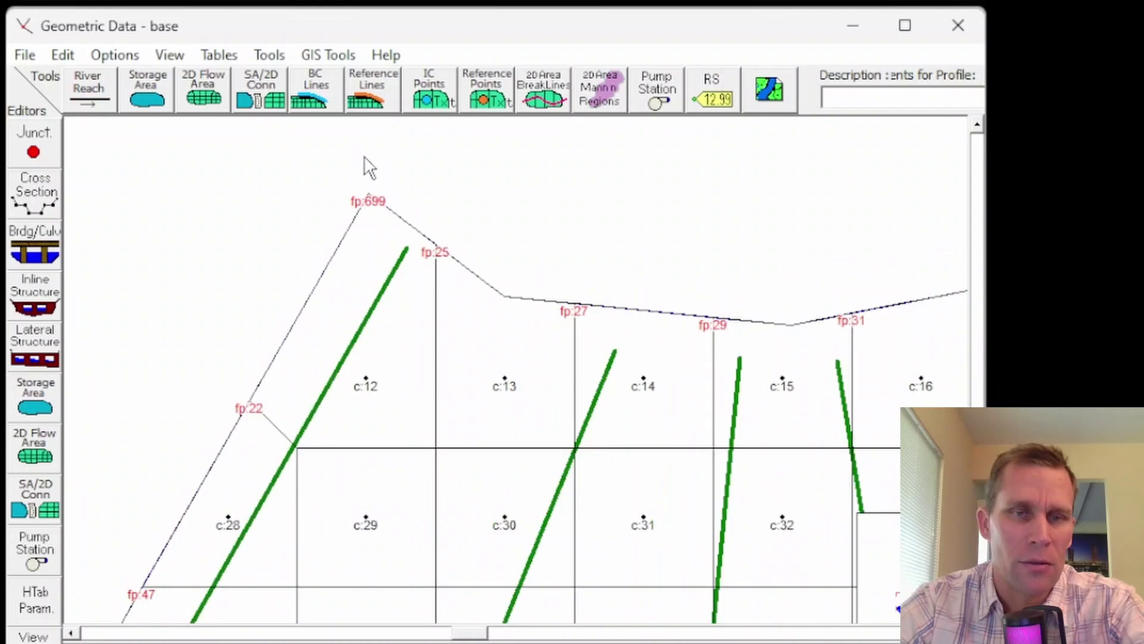
click(316, 87)
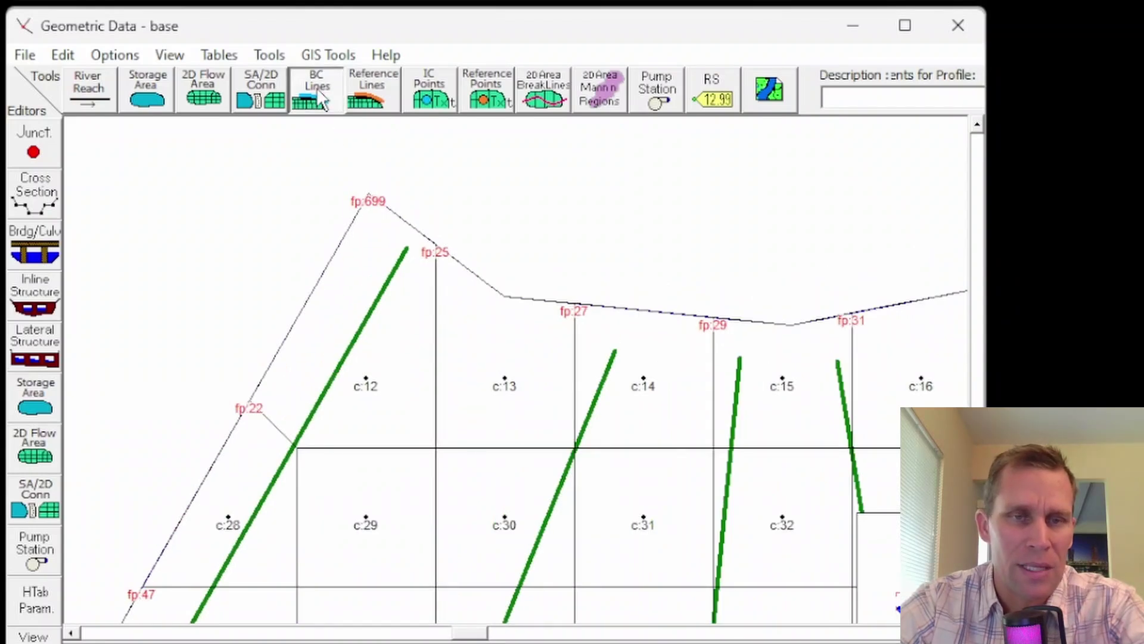
click(370, 191)
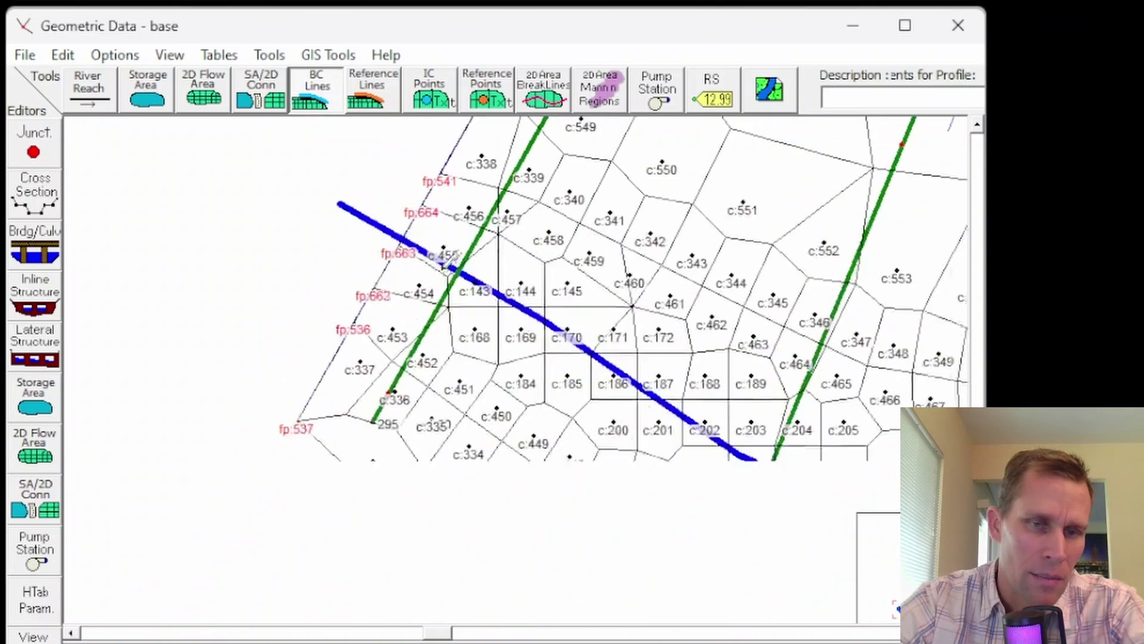
double_click(320, 390)
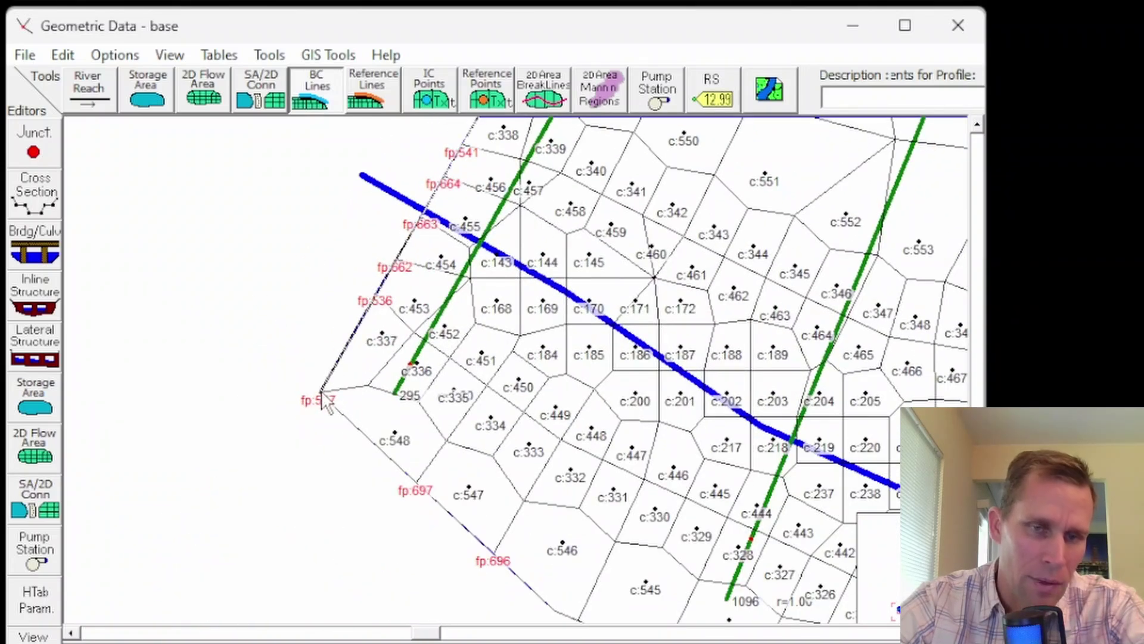
click(849, 160)
text(downstream boundary)
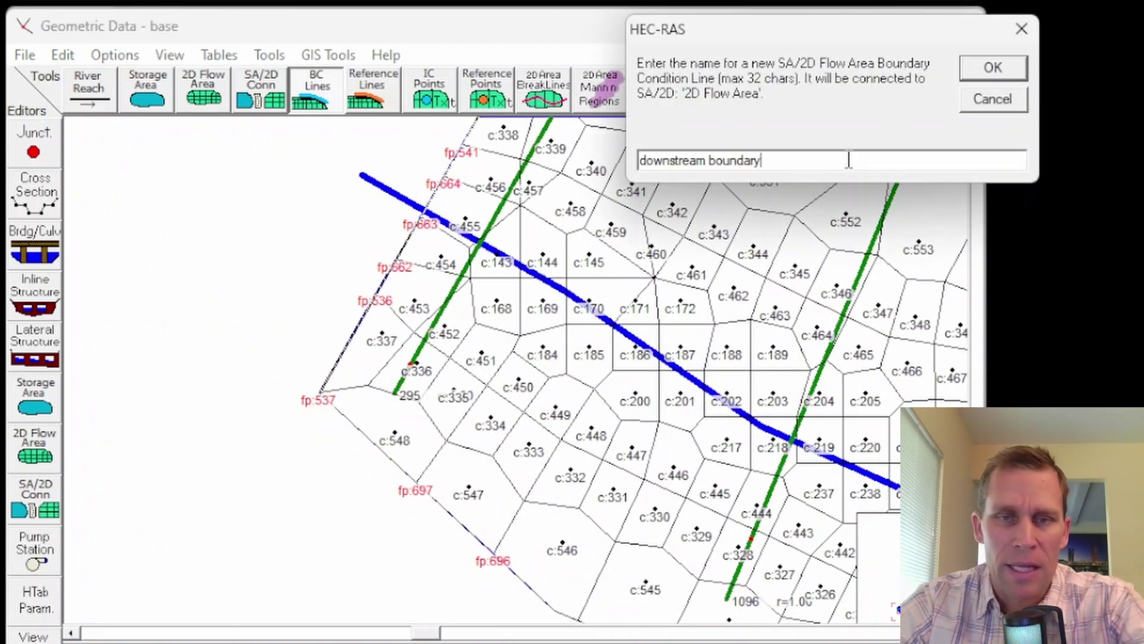
click(993, 67)
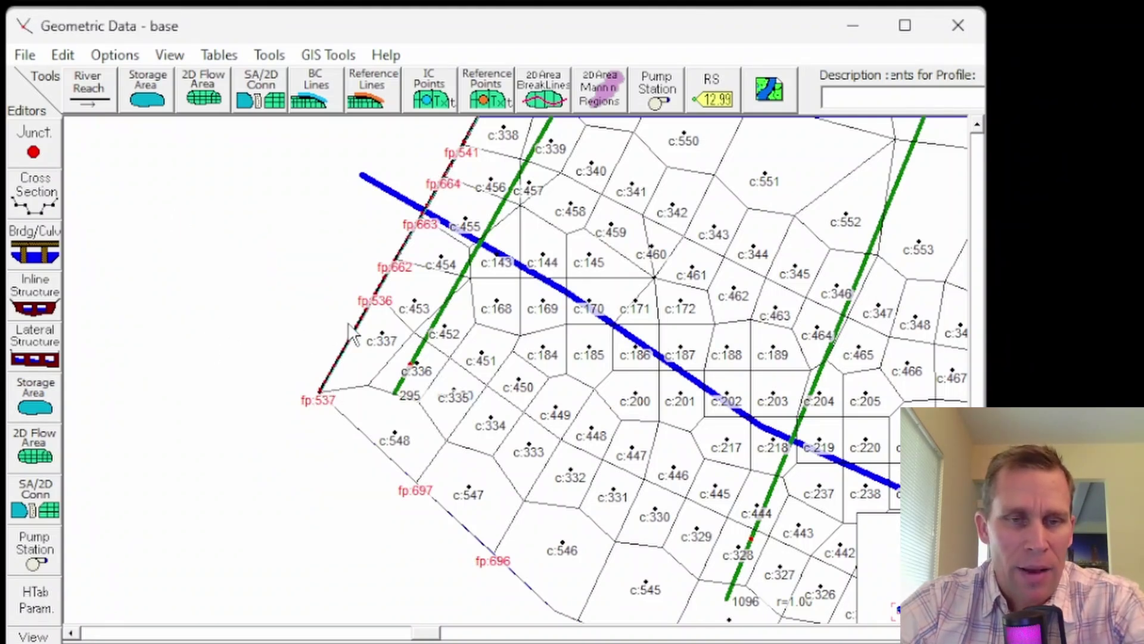
- Pan and zoom the mesh to check both the upstream and downstream boundary lines
scroll(351, 358, up, 2)
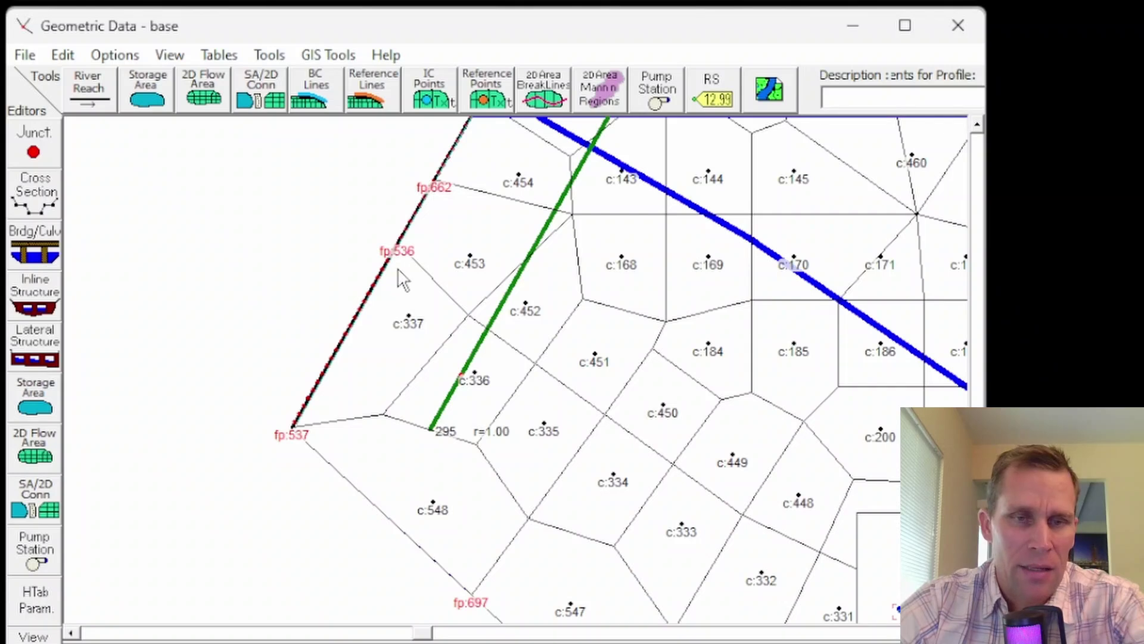
drag(490, 208, 396, 345)
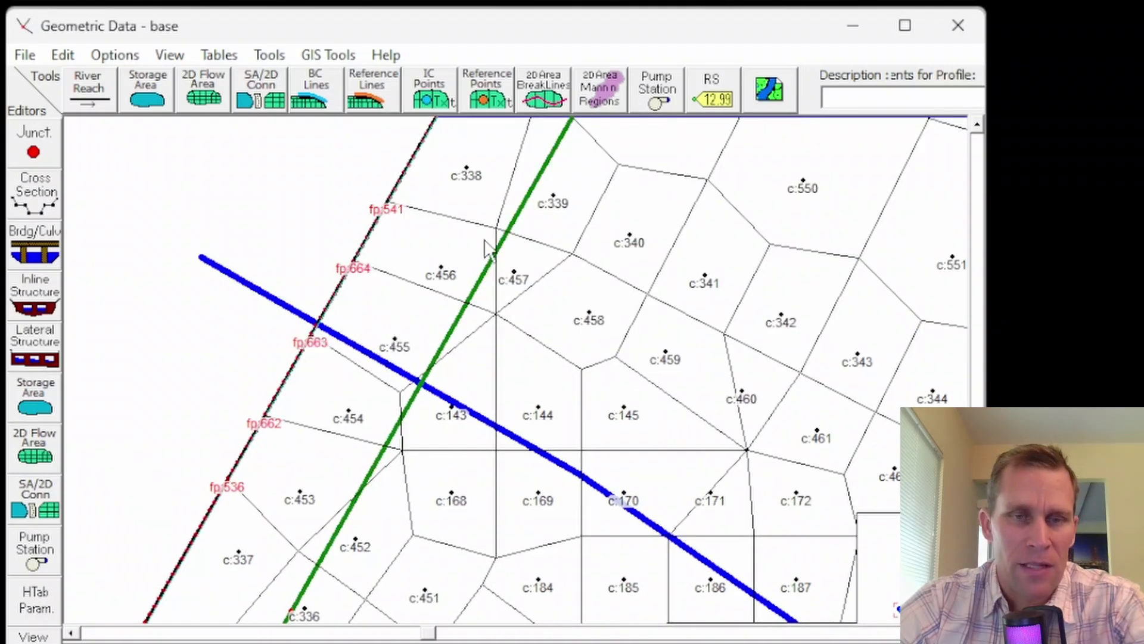
scroll(377, 246, up, 2)
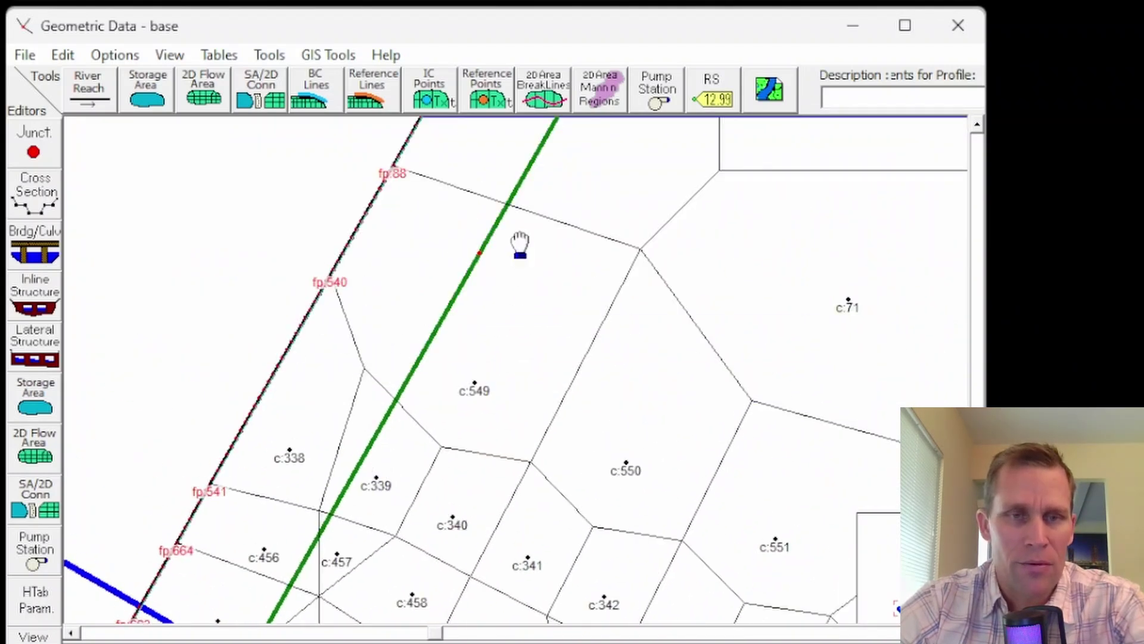
drag(520, 245, 323, 508)
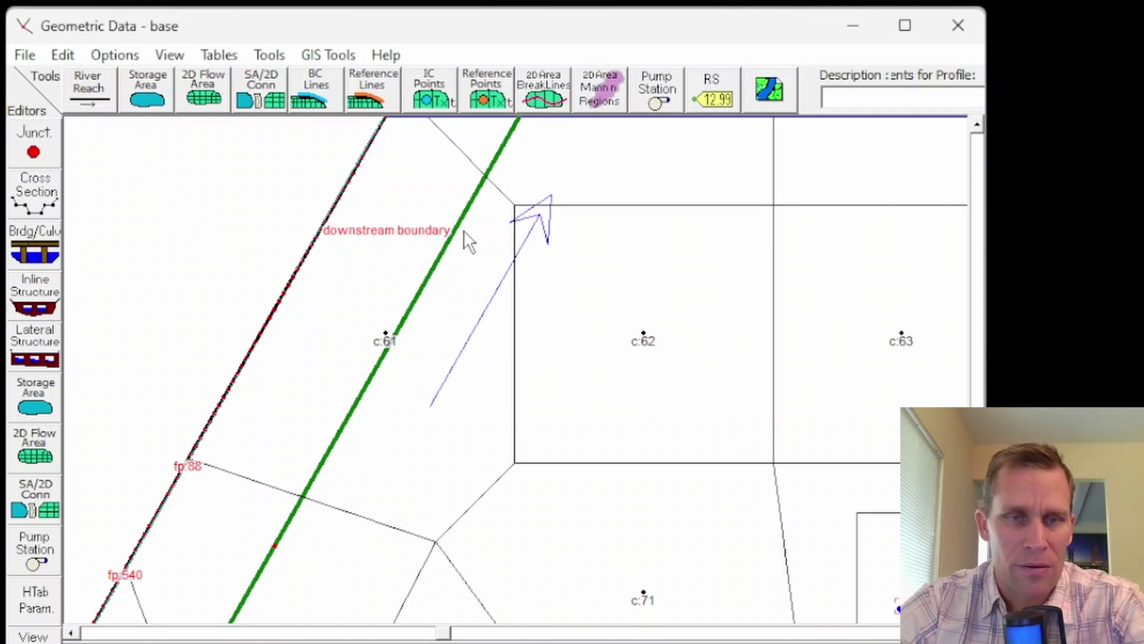
scroll(477, 324, down, 5)
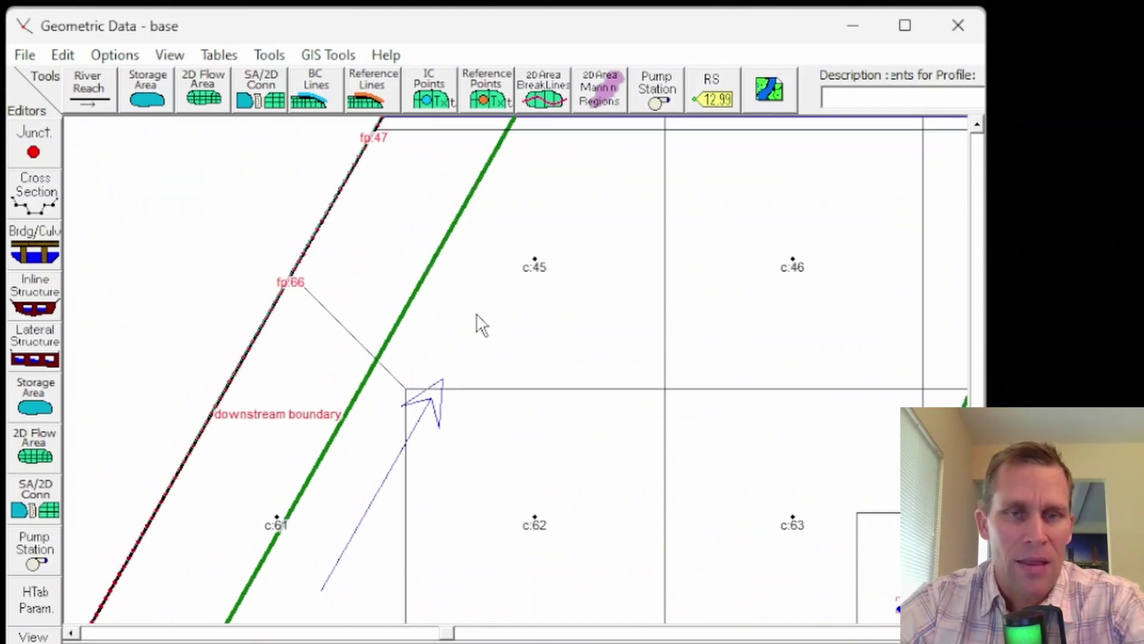
drag(825, 278, 385, 291)
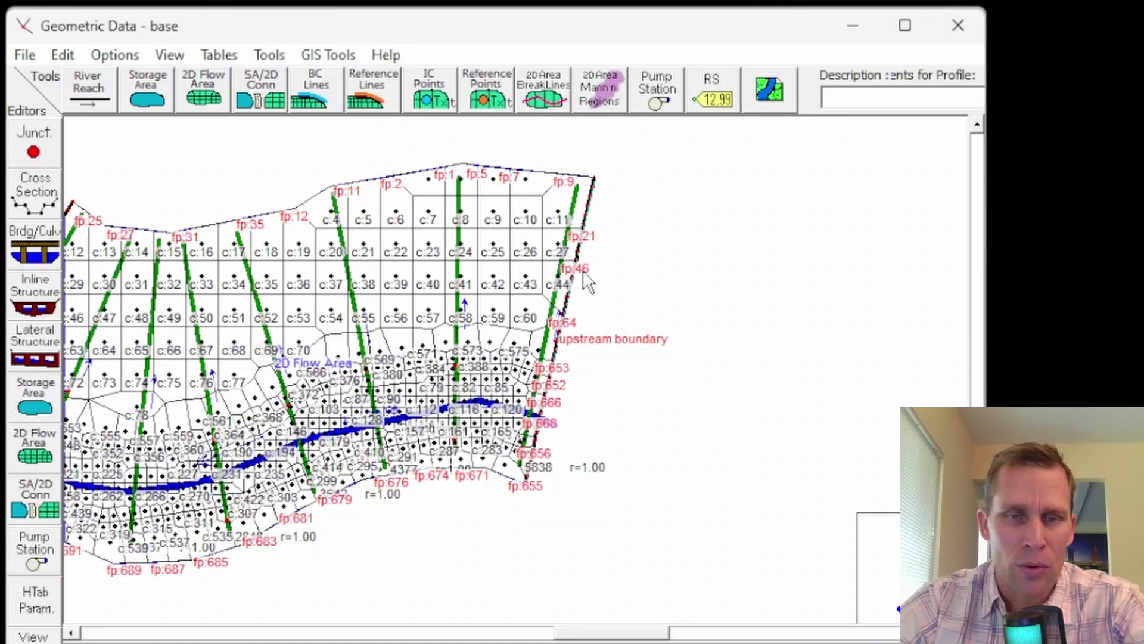
drag(310, 333, 444, 298)
- Save the geometry data and open the Unsteady Flow Data editor
click(24, 55)
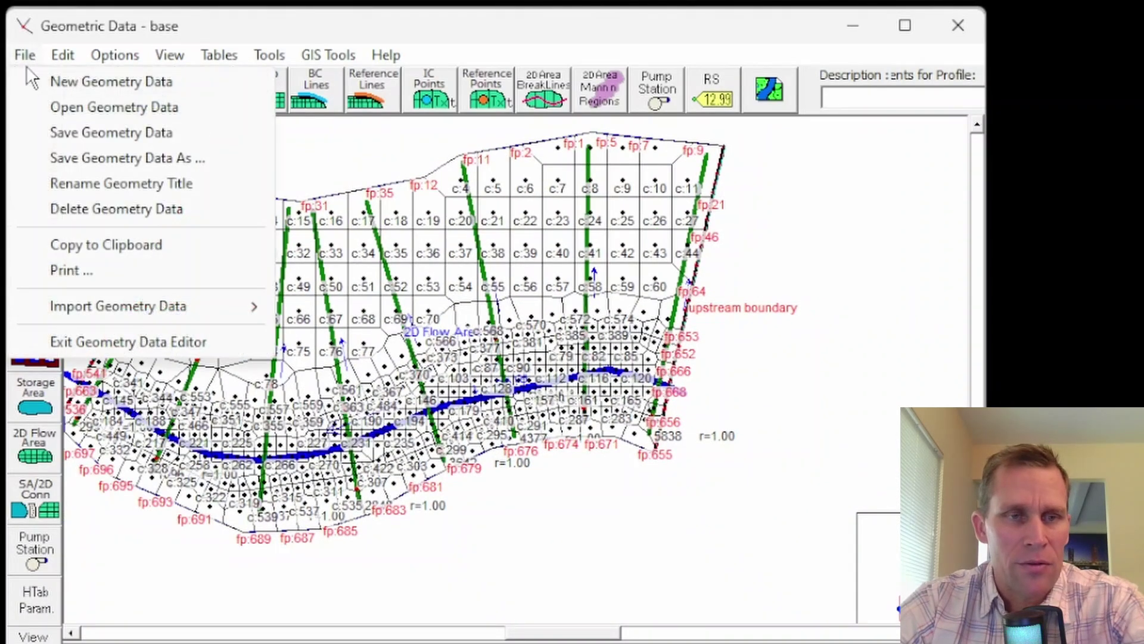
click(62, 134)
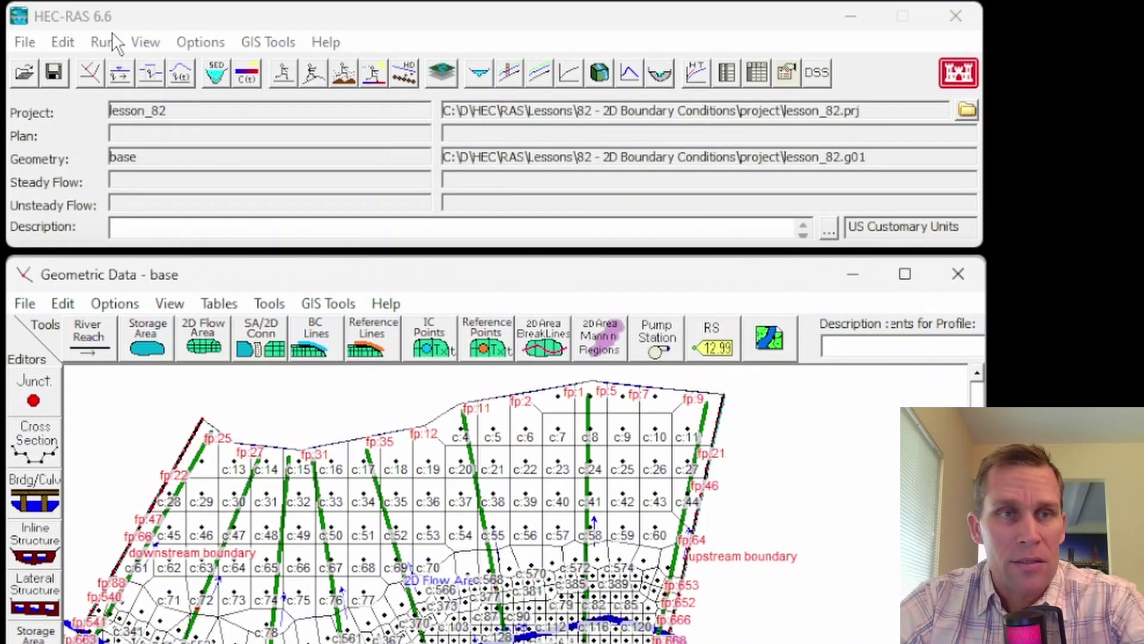
click(81, 37)
click(60, 46)
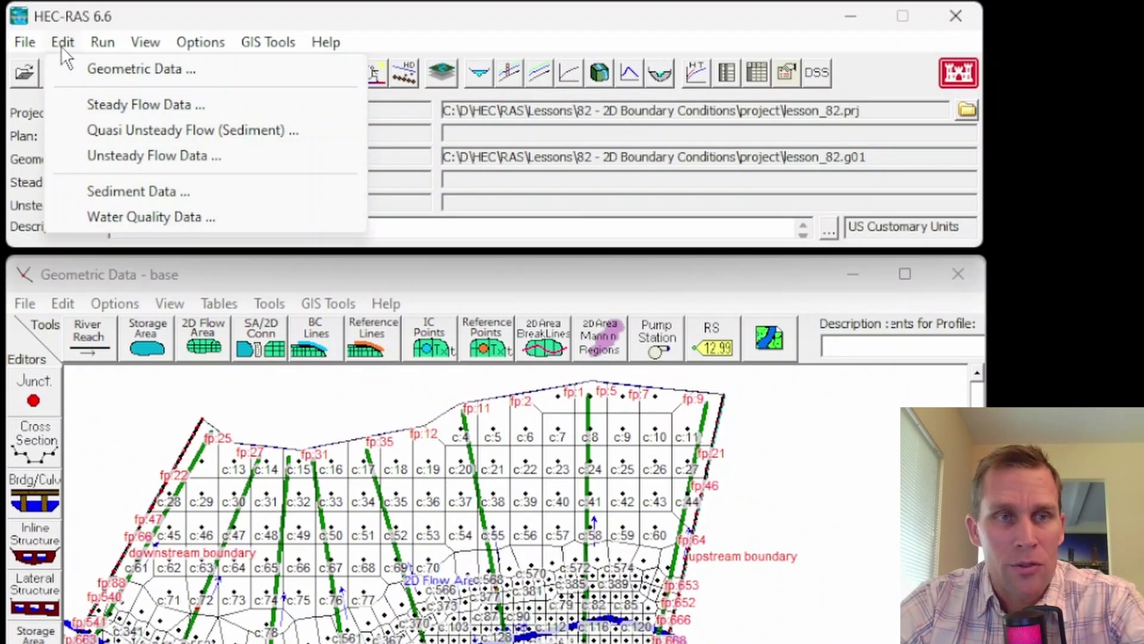
click(112, 155)
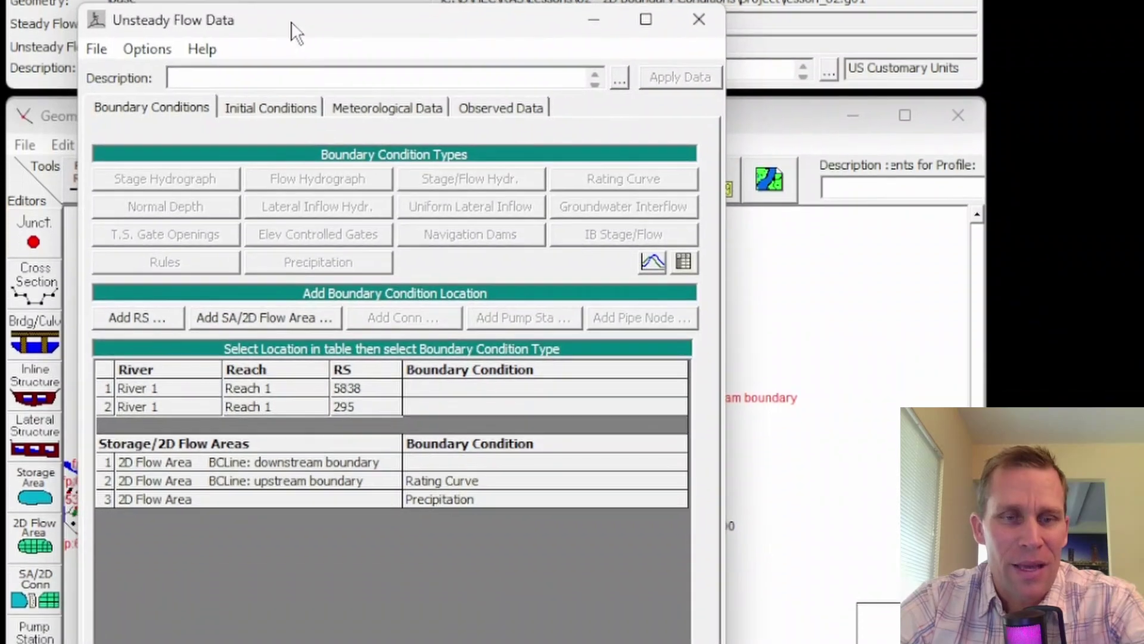
- Review the boundary entries: upstream Rating Curve, empty downstream, whole-area Precipitation
click(459, 483)
click(439, 502)
click(438, 459)
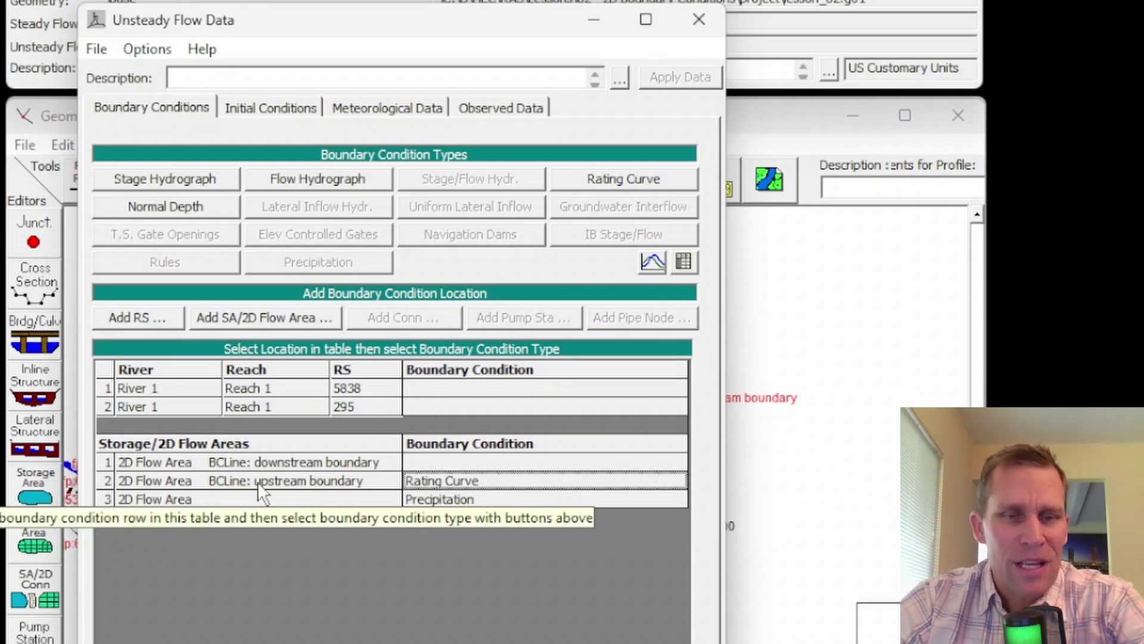
click(432, 482)
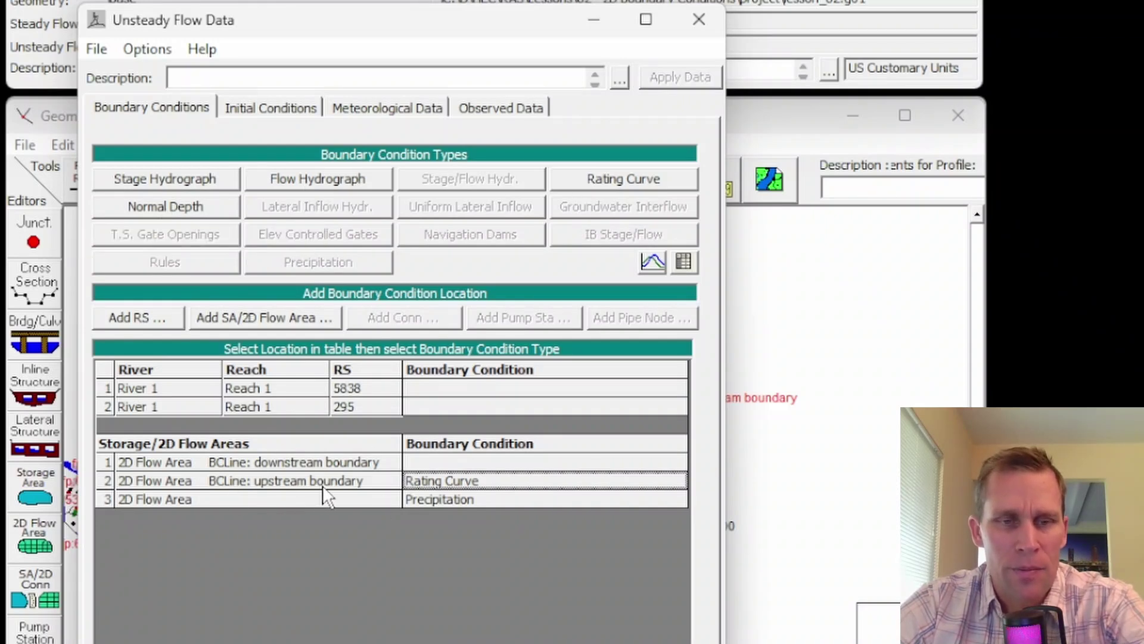
- Change the upstream boundary to a Flow Hydrograph, confirming it replaces the rating curve
click(310, 182)
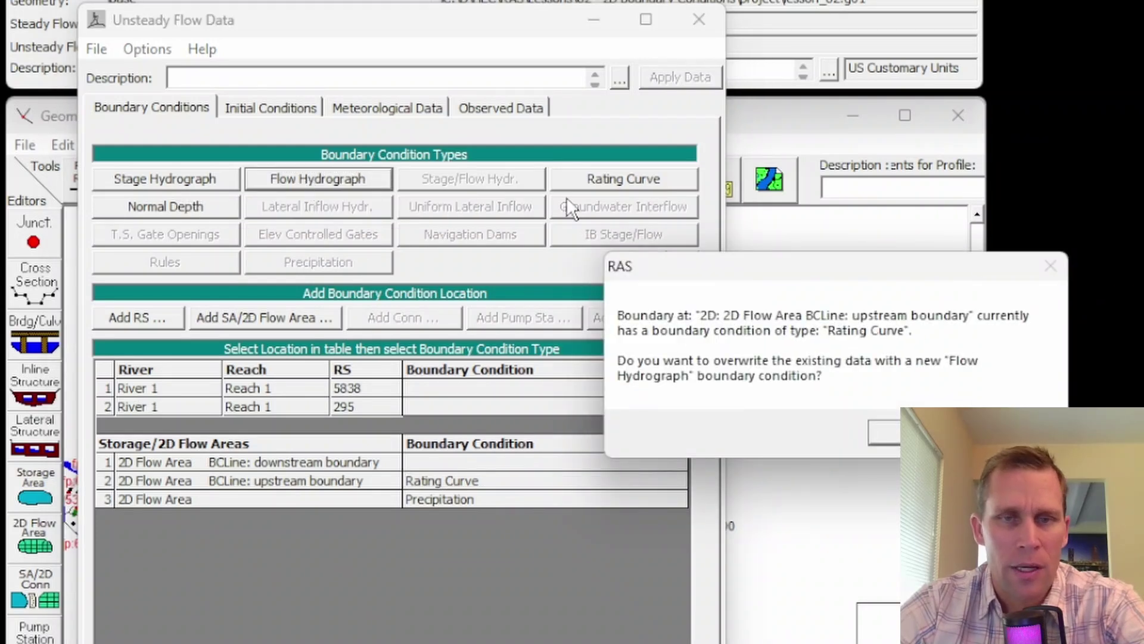
drag(718, 281, 318, 269)
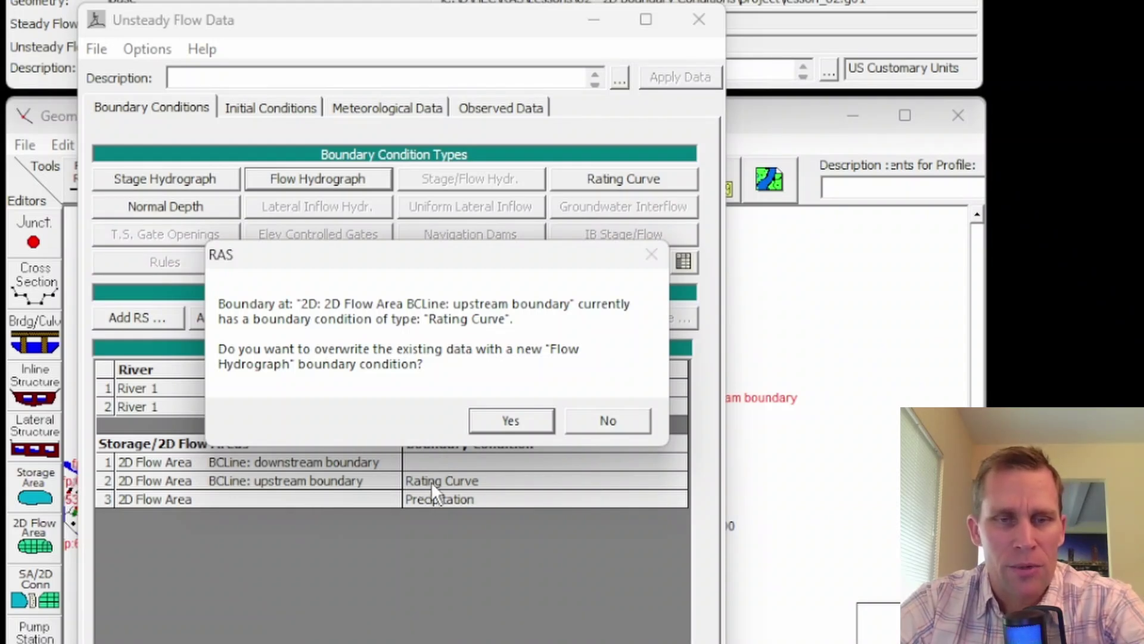
click(488, 419)
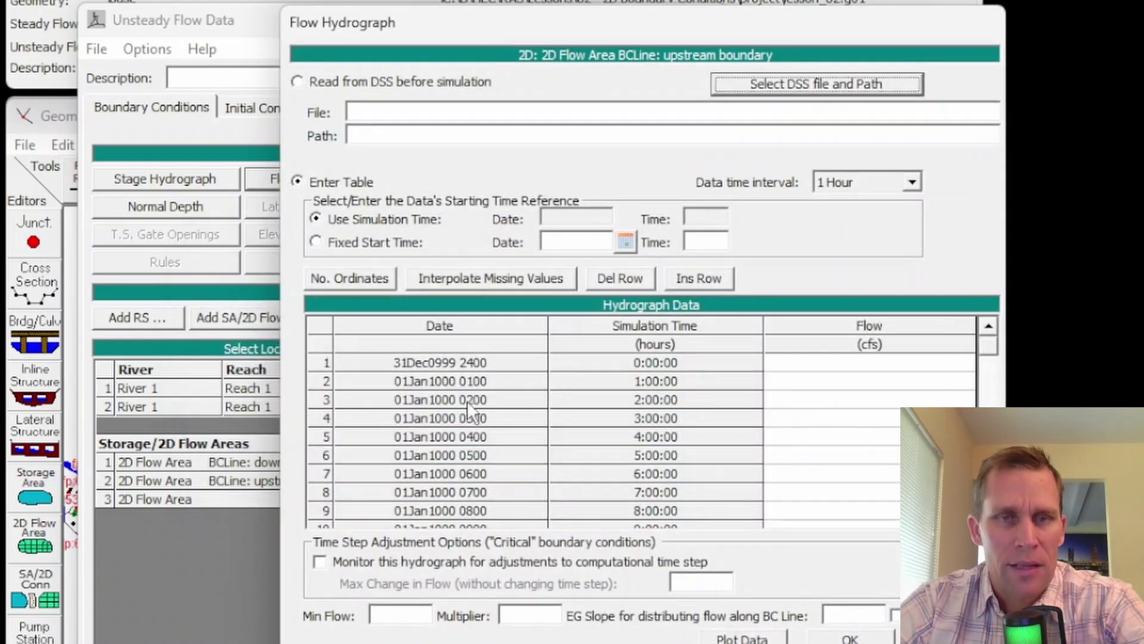
drag(520, 34, 320, 31)
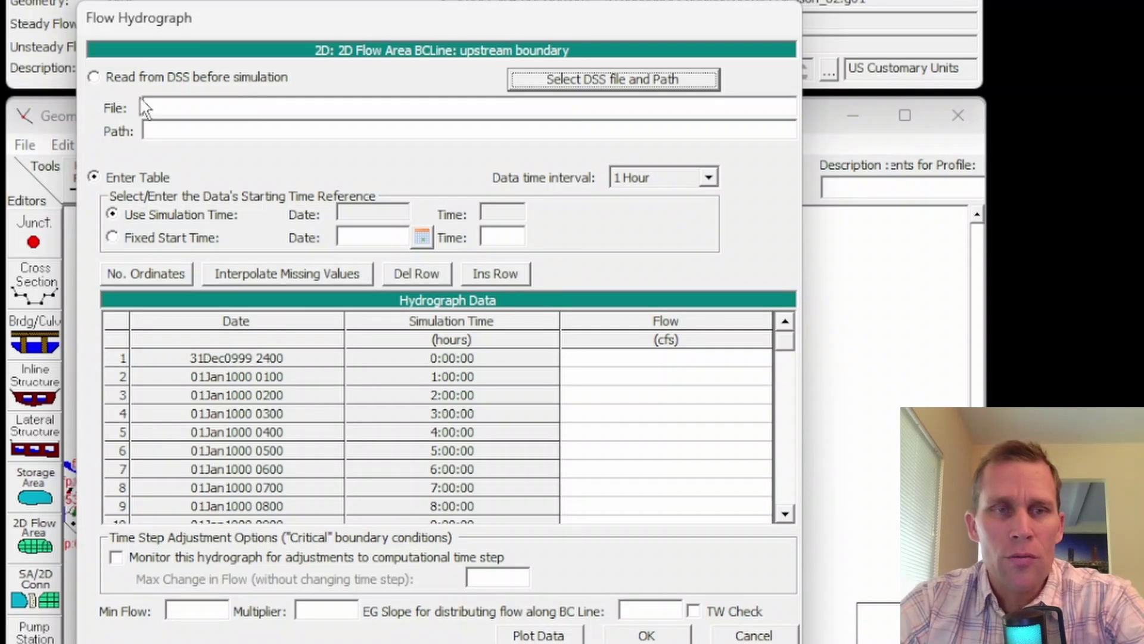
- Set the hydrograph source to 'Read from DSS before simulation' and focus the DSS file field
click(94, 78)
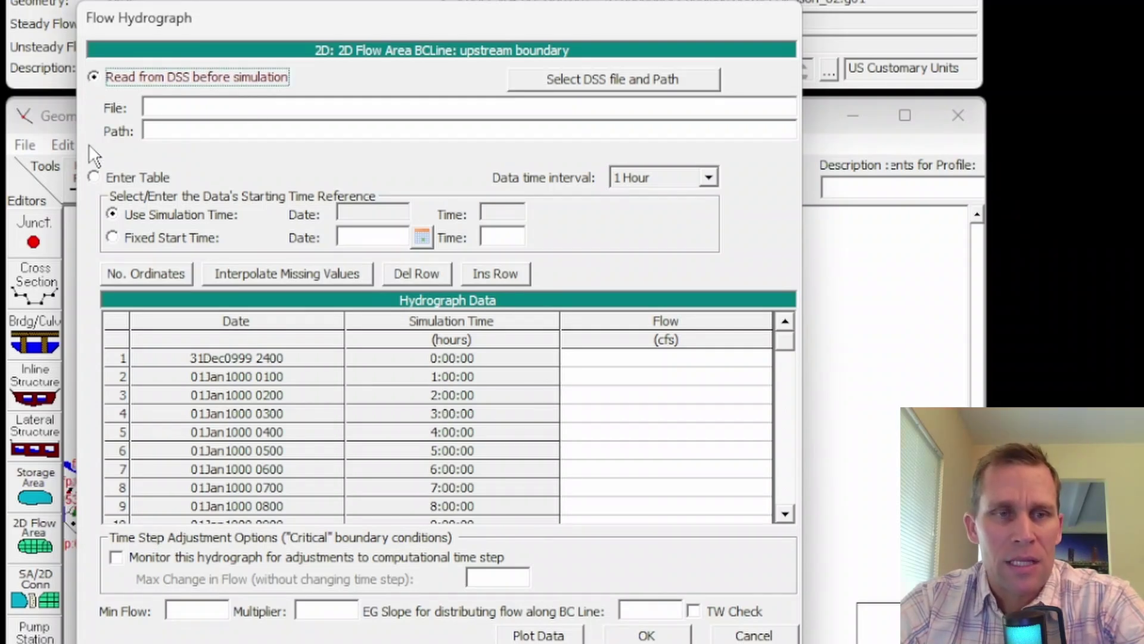
click(92, 178)
click(95, 78)
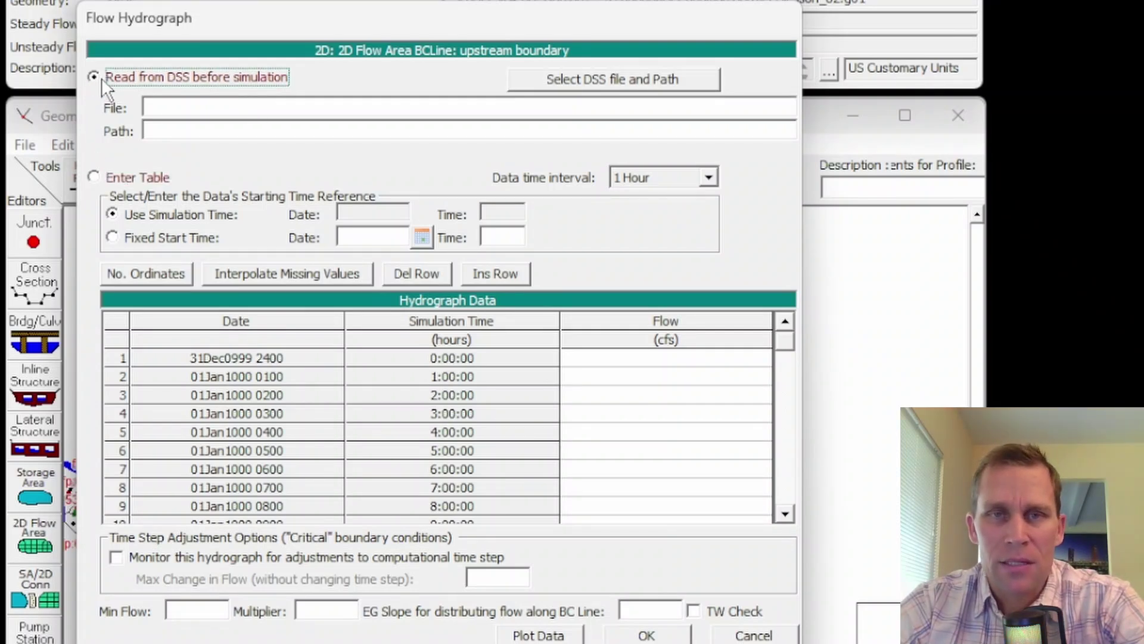
click(92, 177)
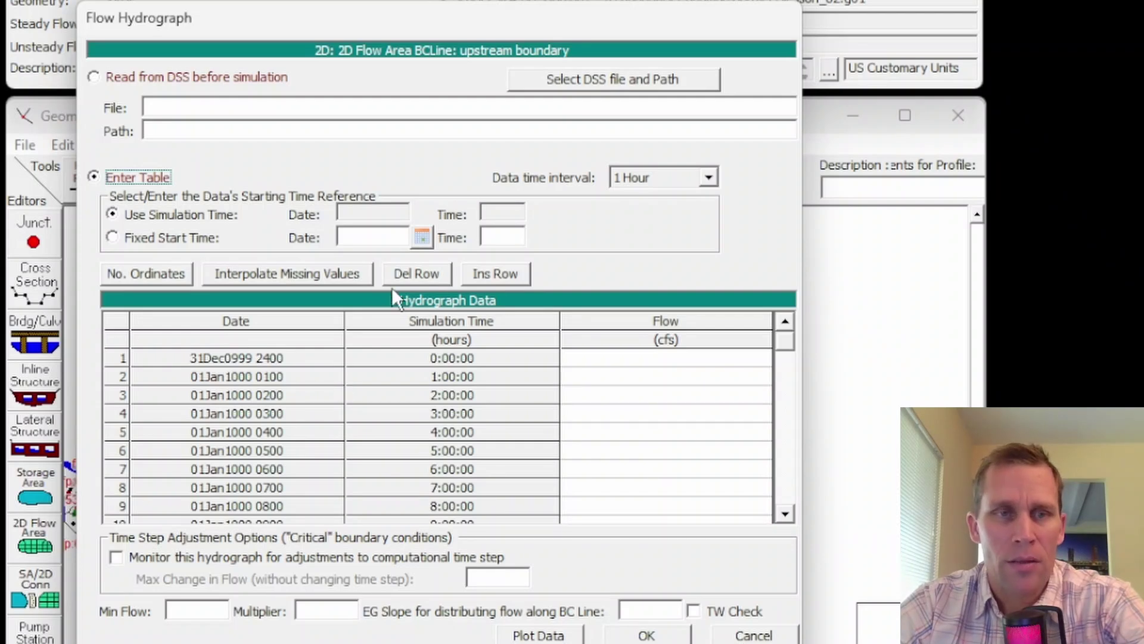
click(94, 77)
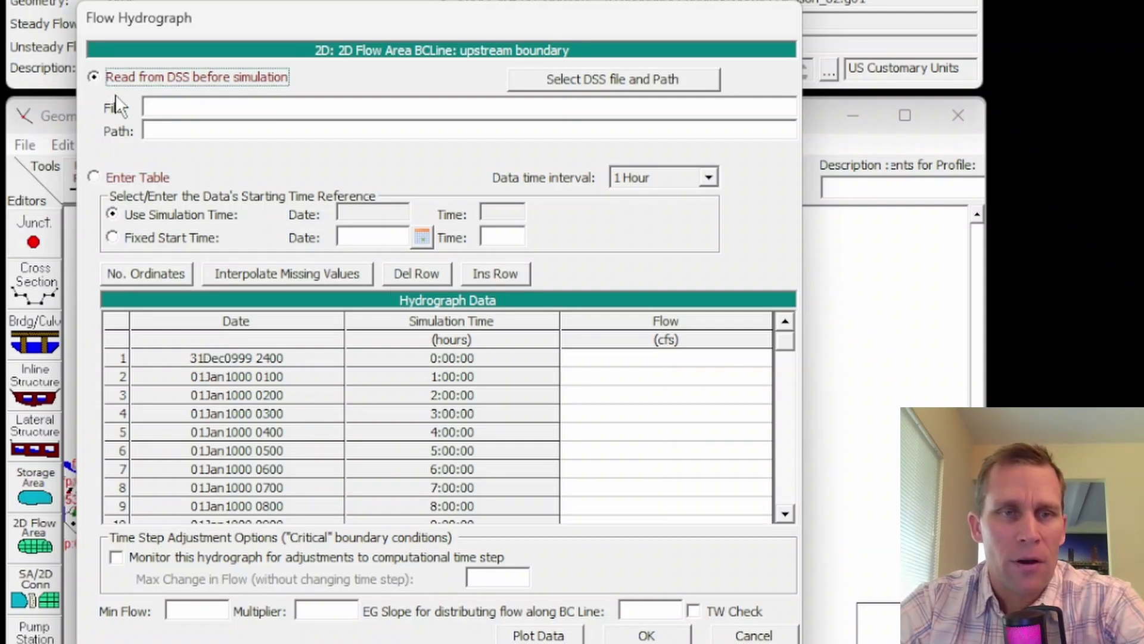
click(232, 105)
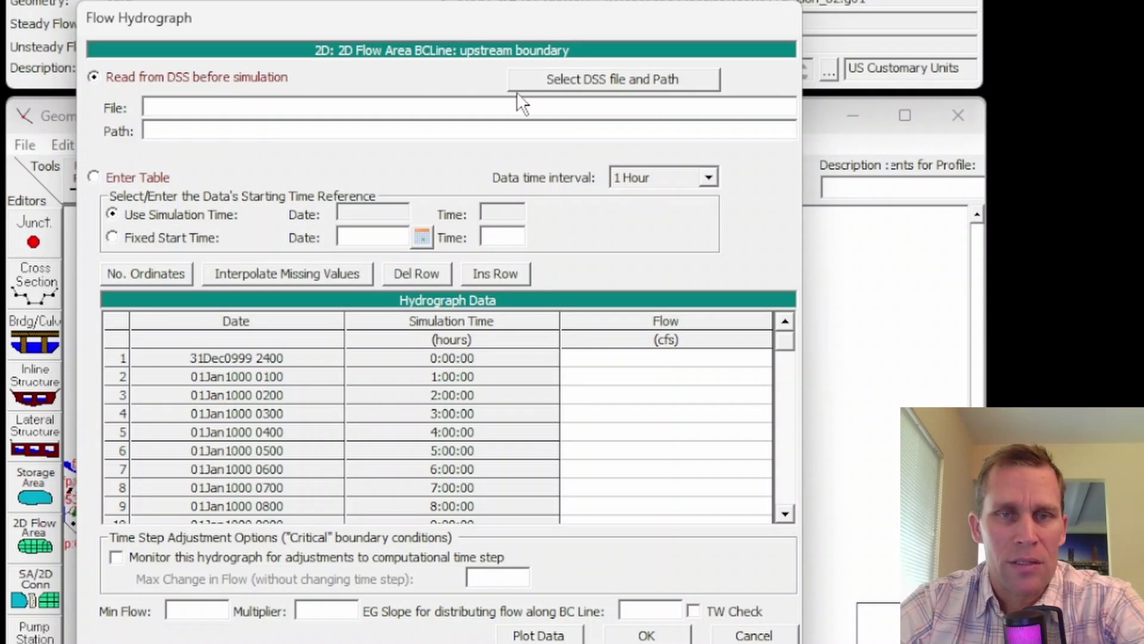
- Add the project's data.dss file and select its FLOW INFLOW record
click(572, 80)
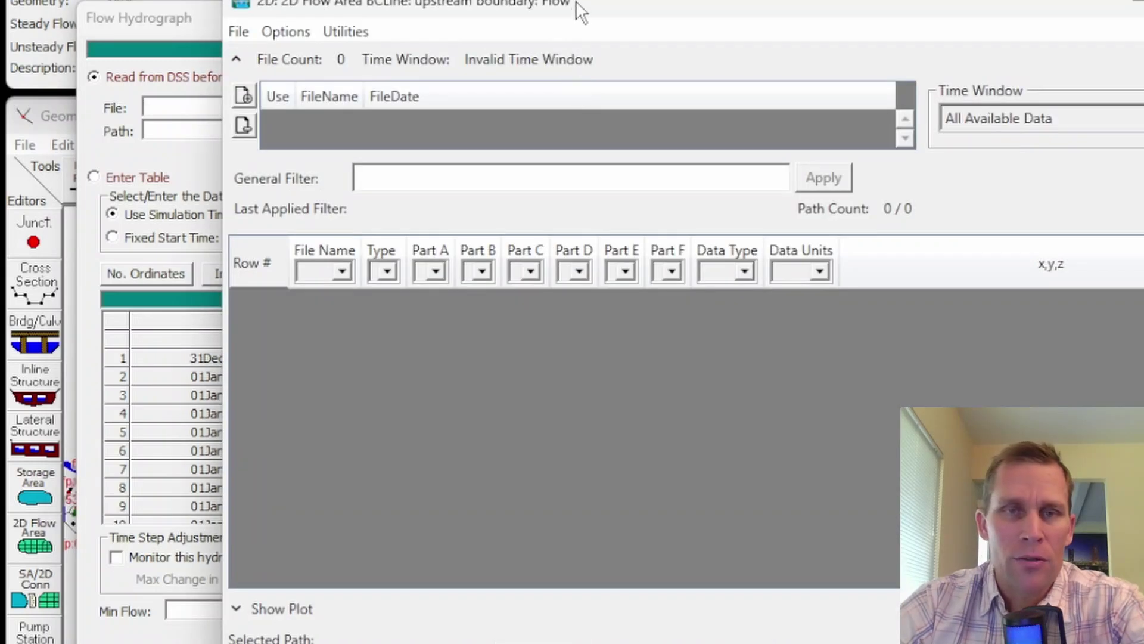
drag(576, 2, 437, 19)
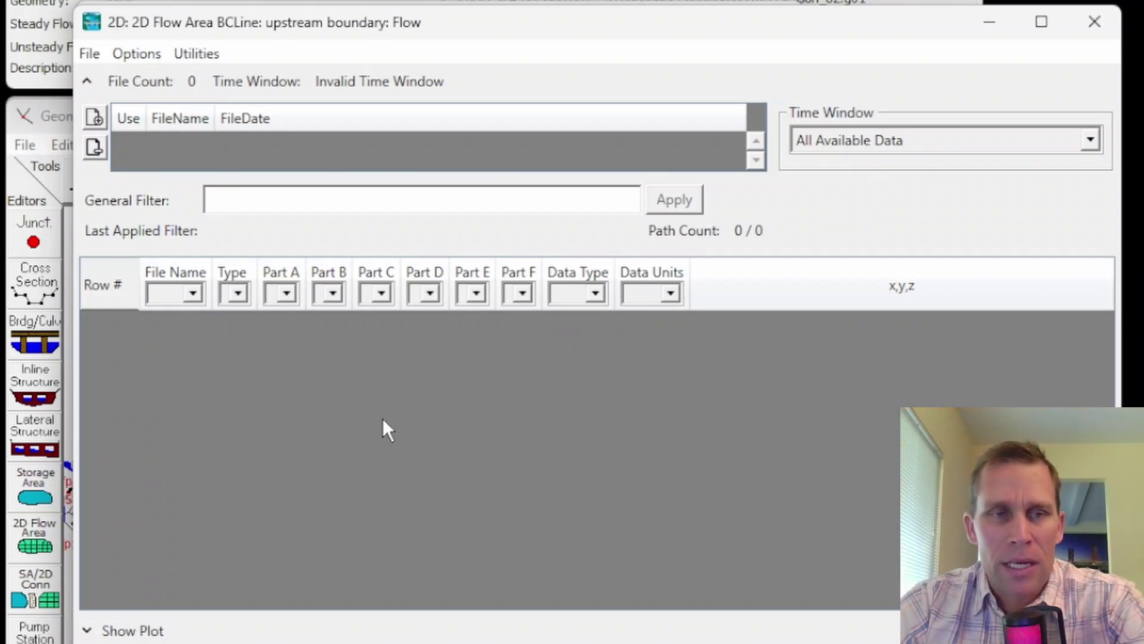
click(88, 119)
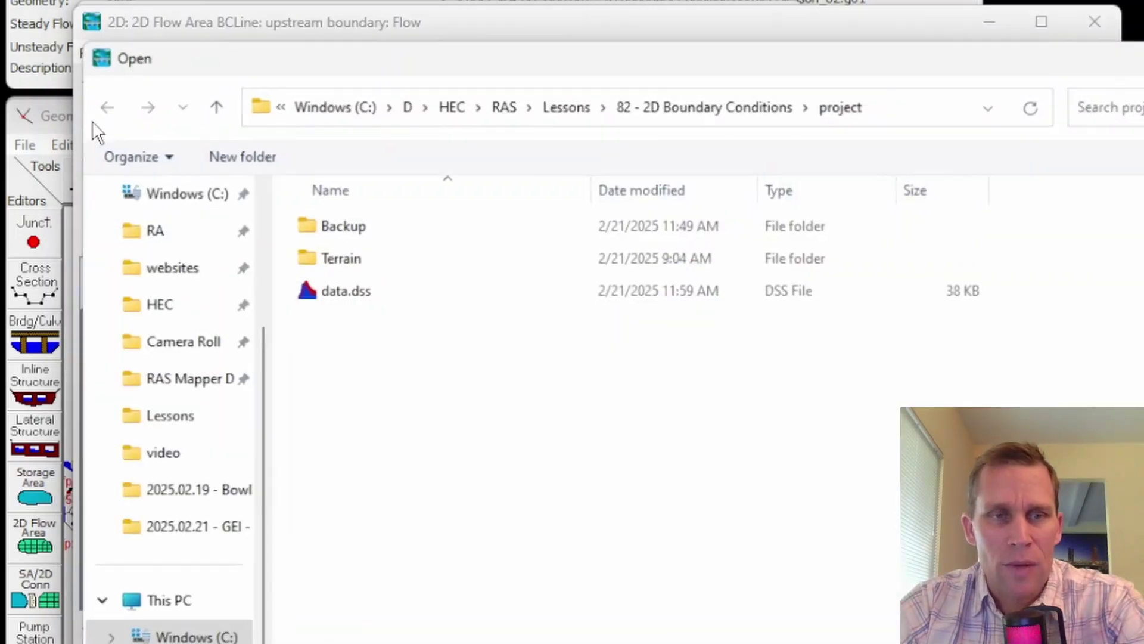
double_click(337, 289)
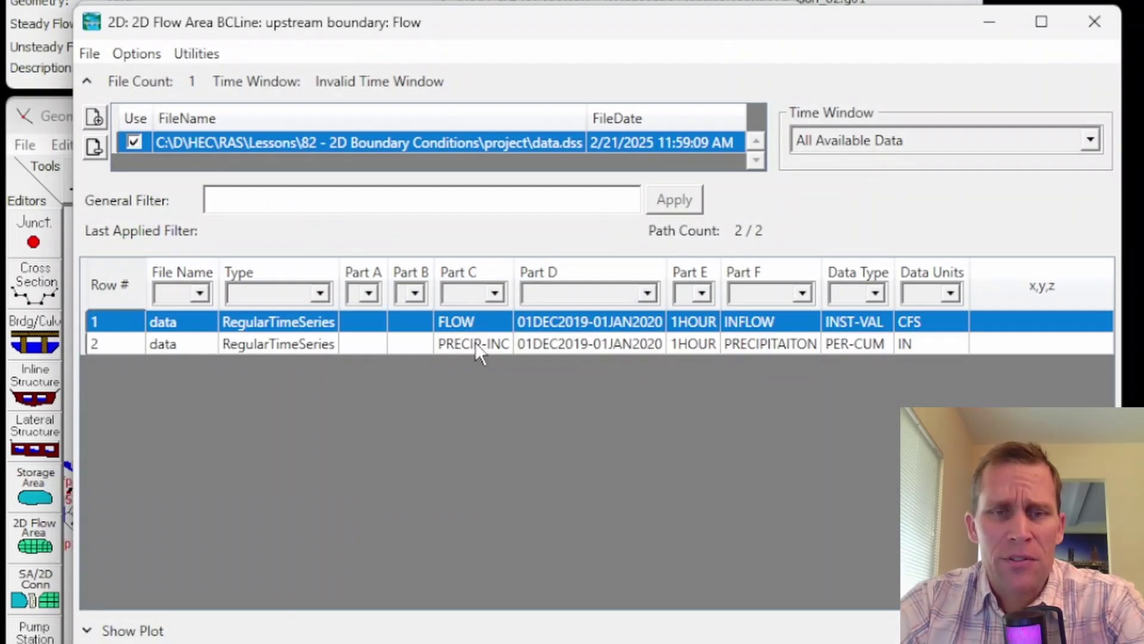
click(474, 343)
click(474, 323)
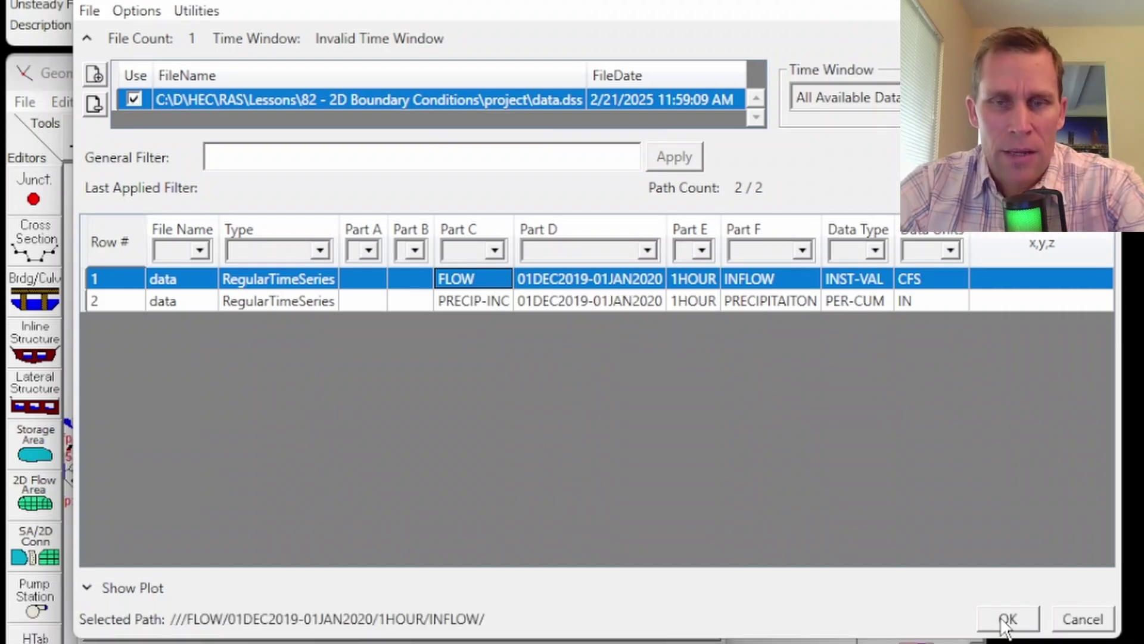
click(1006, 620)
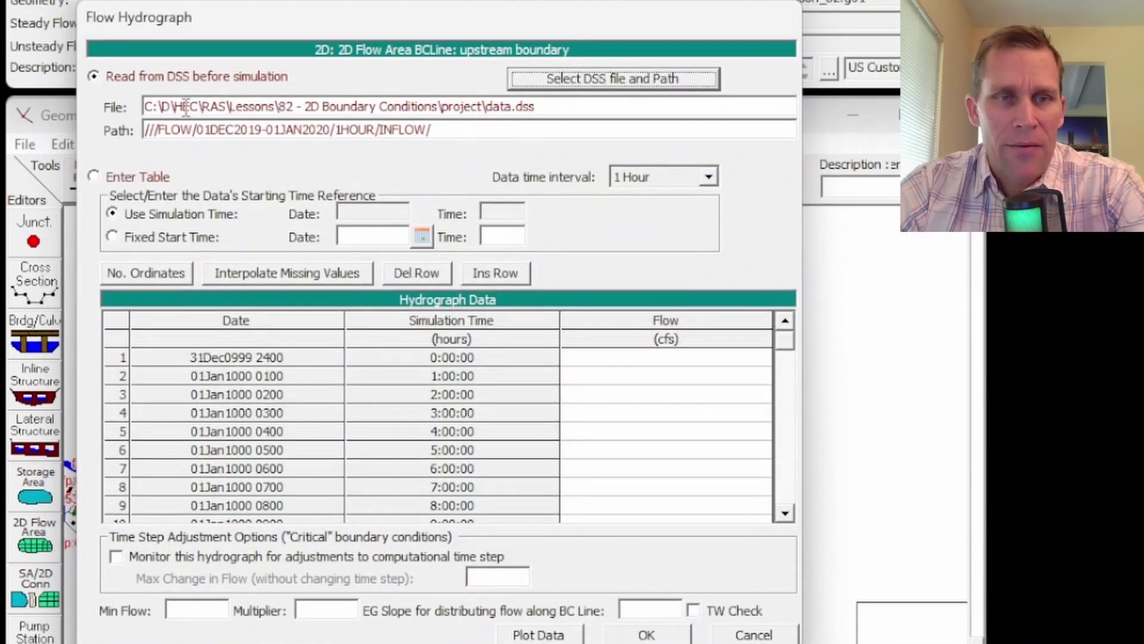
drag(183, 107, 557, 118)
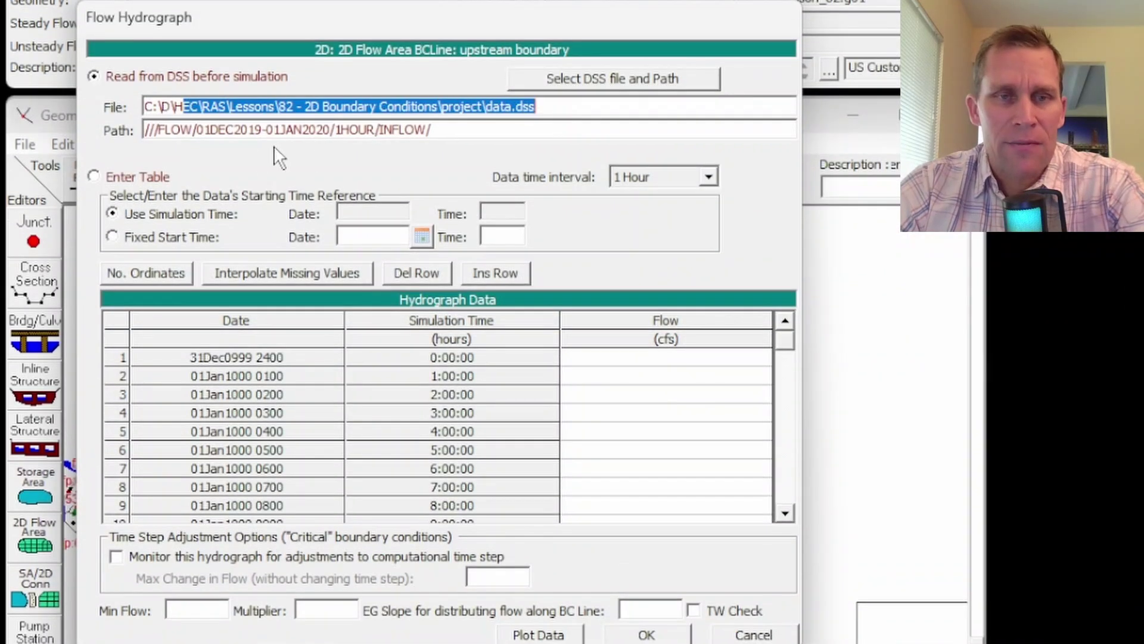
drag(226, 135, 518, 132)
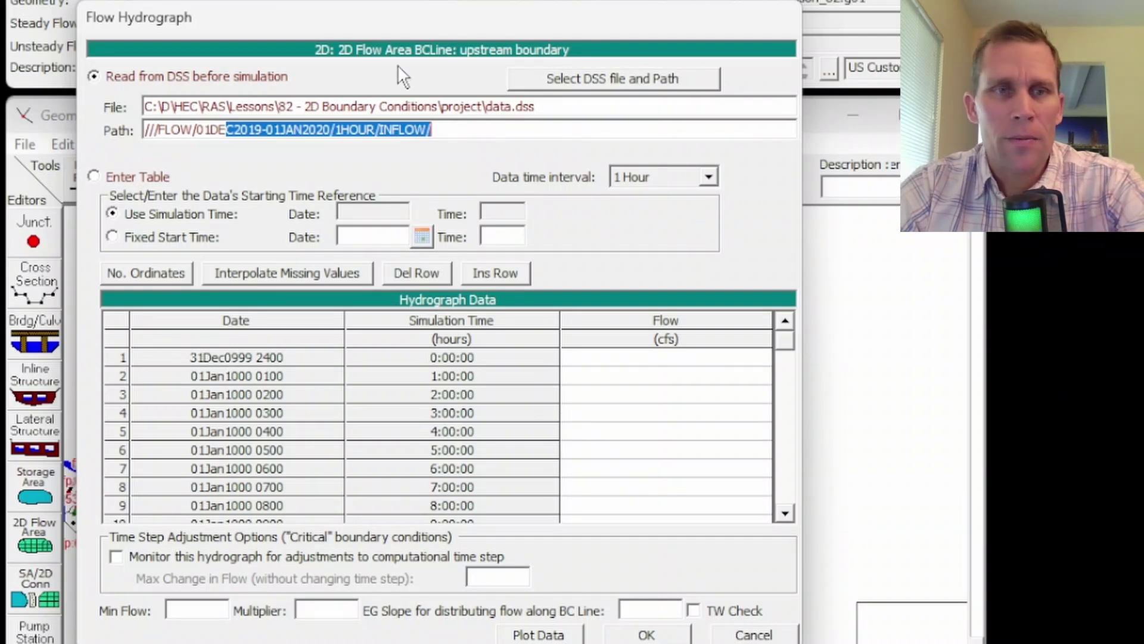
- Switch the hydrograph to Enter Table, referenced to Use Simulation Time
click(93, 177)
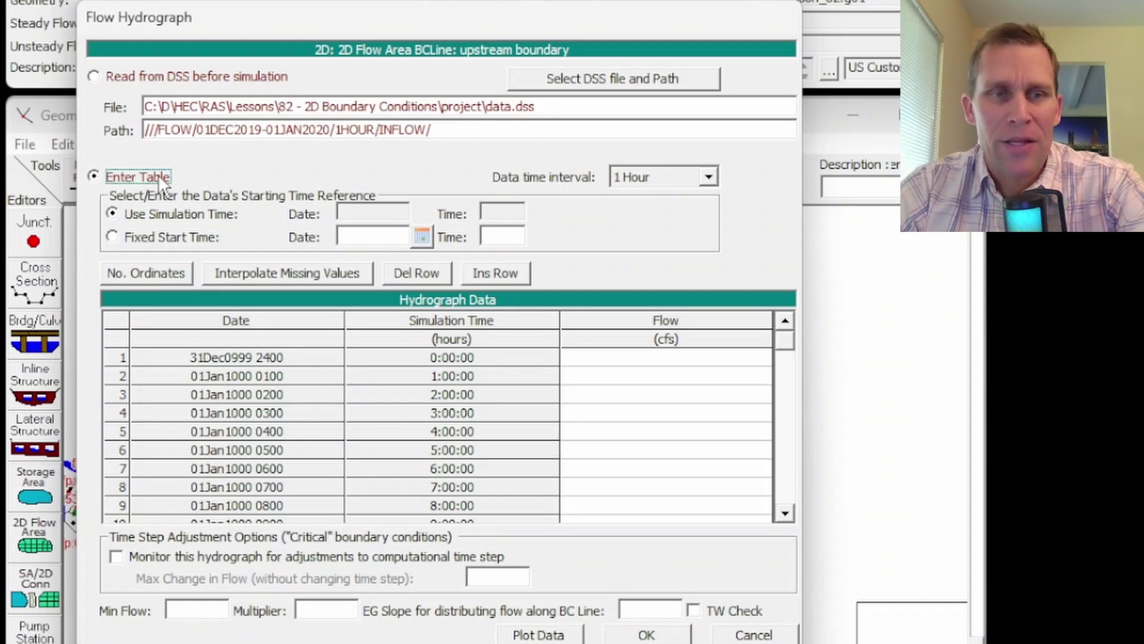
click(112, 213)
click(111, 237)
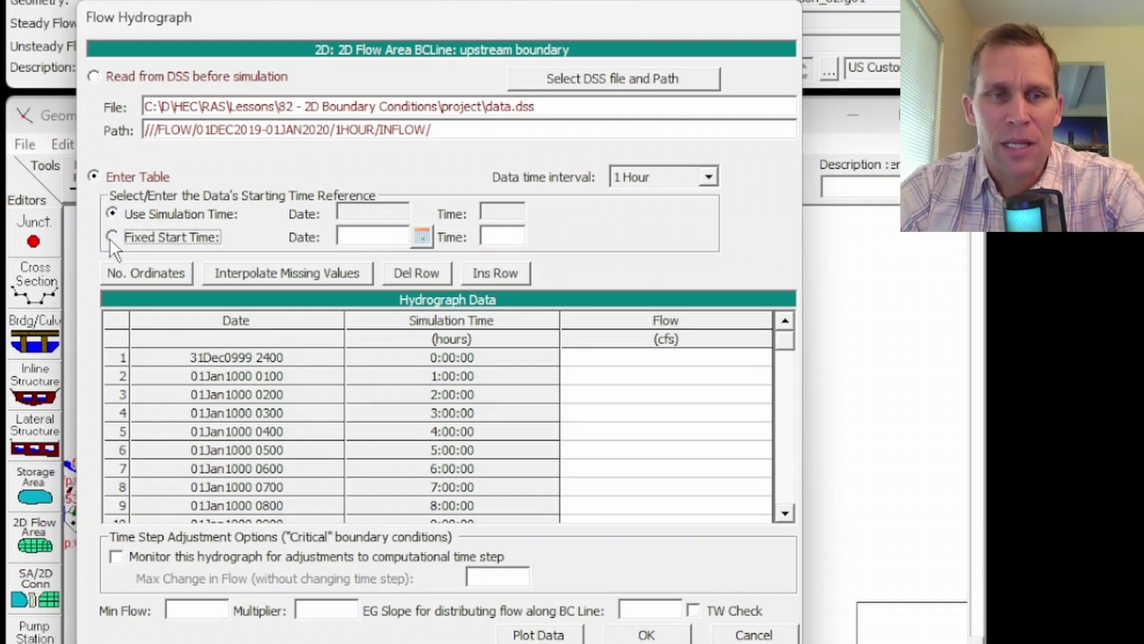
click(112, 213)
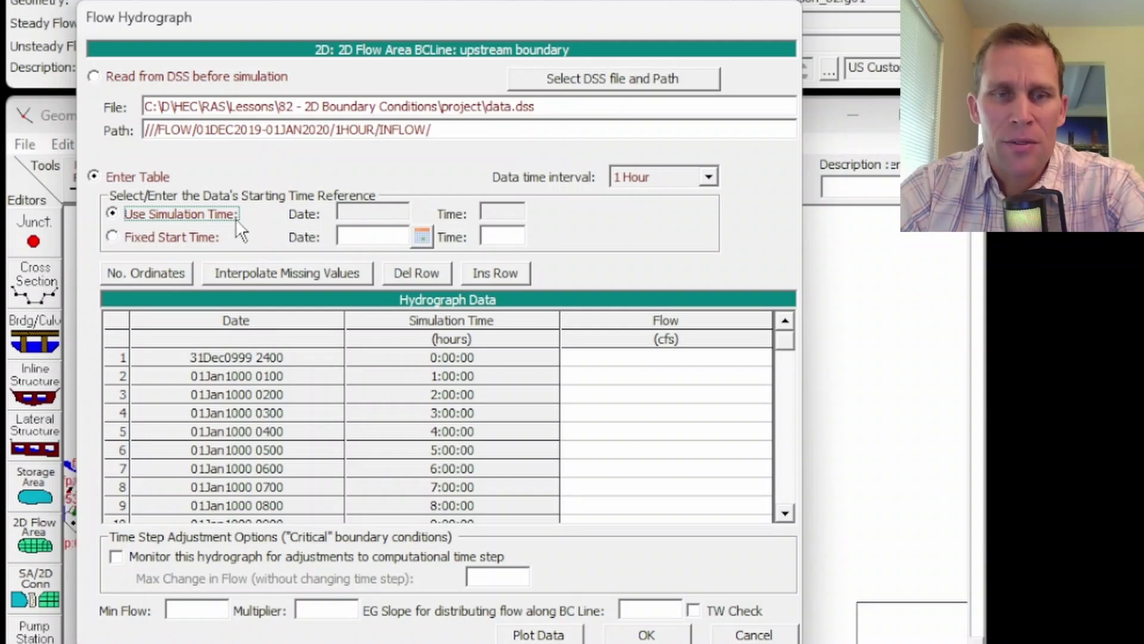
mouse_move(604, 358)
mouse_down()
mouse_move(601, 481)
mouse_move(607, 385)
mouse_move(626, 360)
mouse_up()
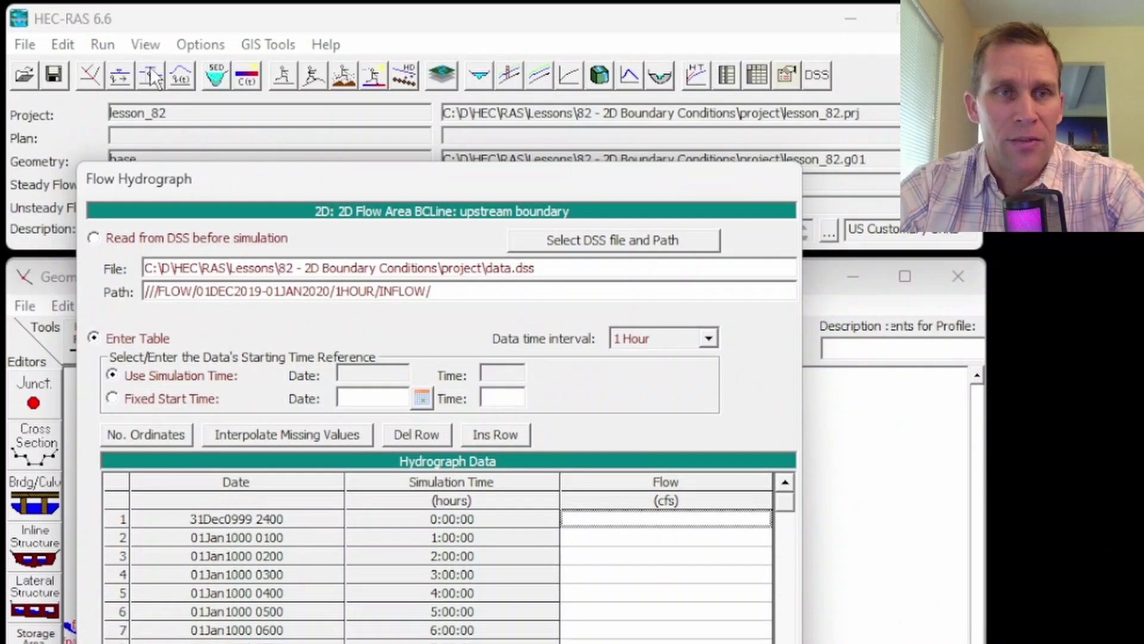
- Open the Unsteady Flow Analysis window from the Run menu, then close it
click(103, 45)
click(140, 97)
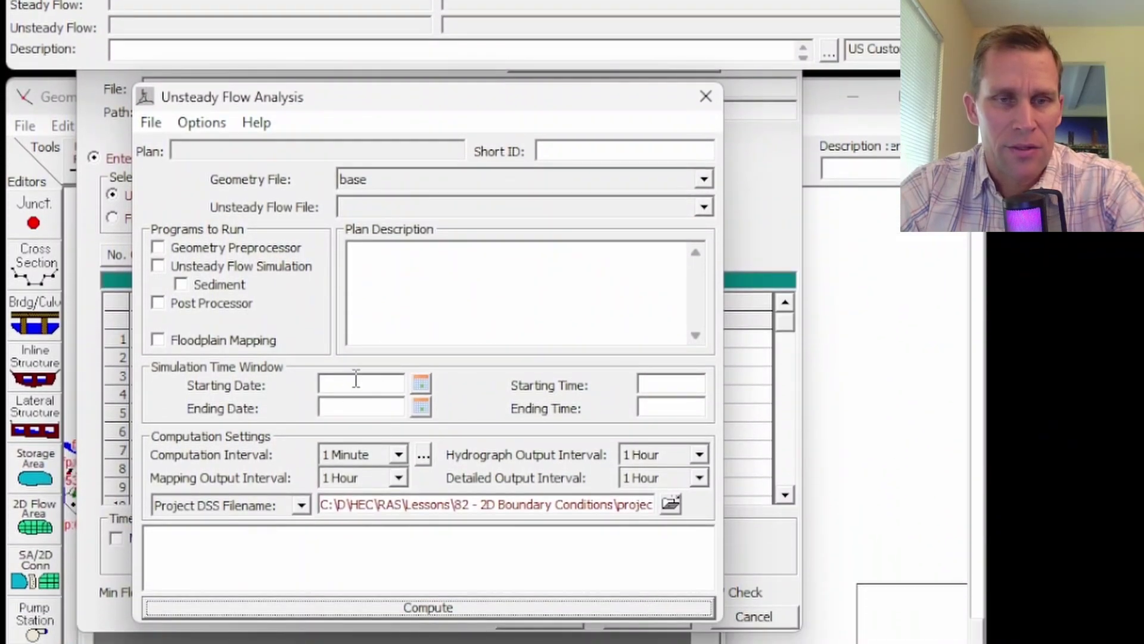
click(704, 101)
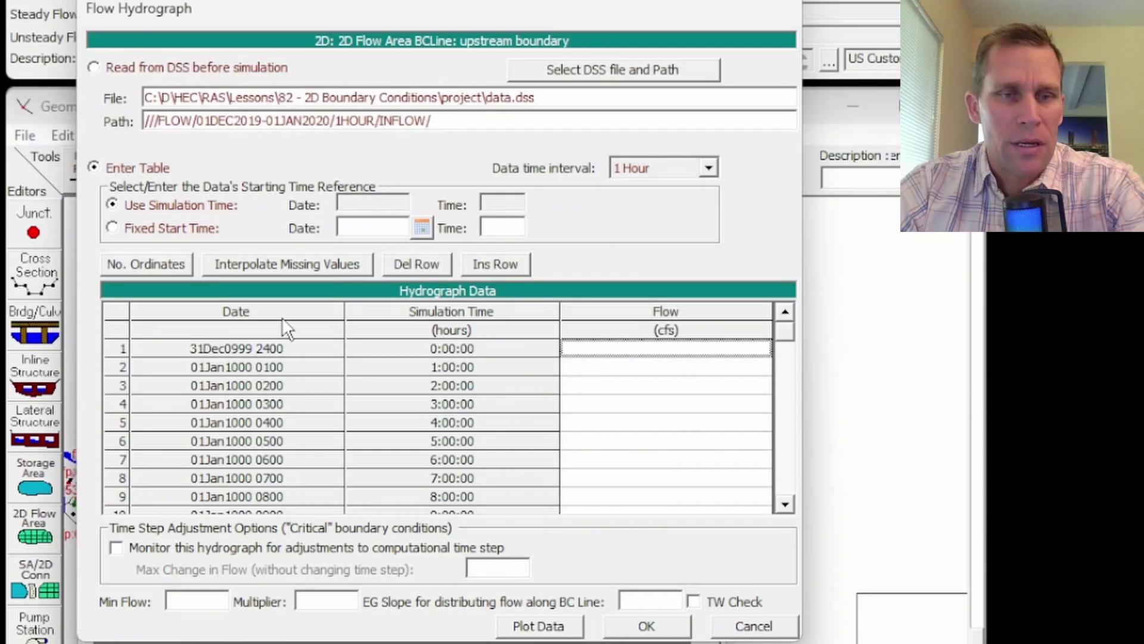
- Give the flow hydrograph a fixed start time of 01JAN2020 00:00
click(113, 228)
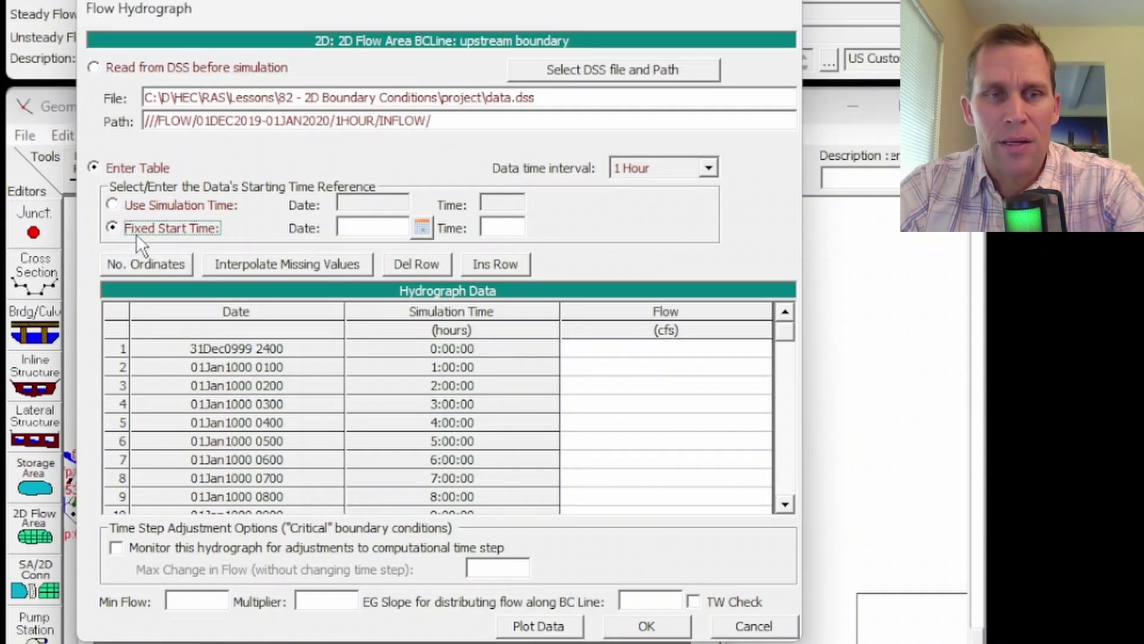
click(359, 230)
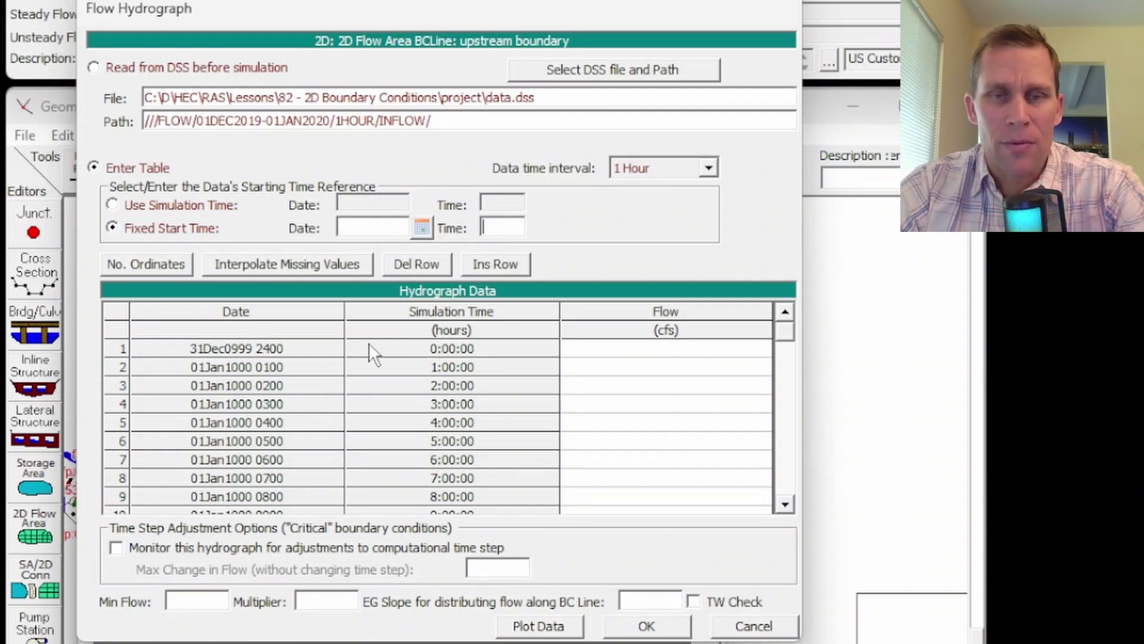
click(358, 228)
text(01J)
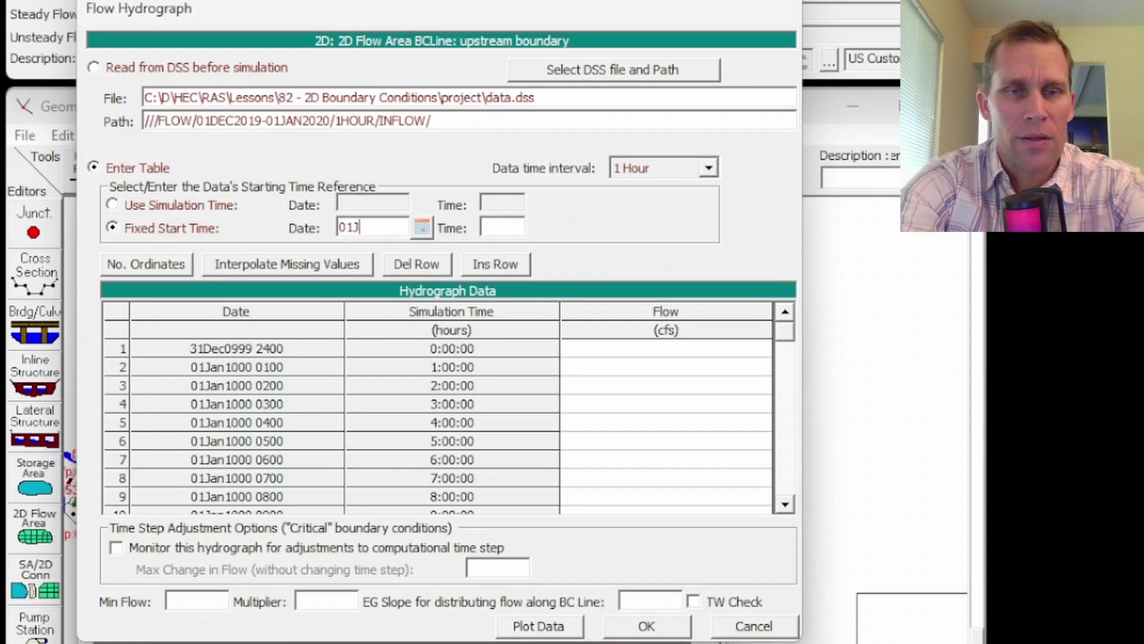
text(AN2020)
key(Tab)
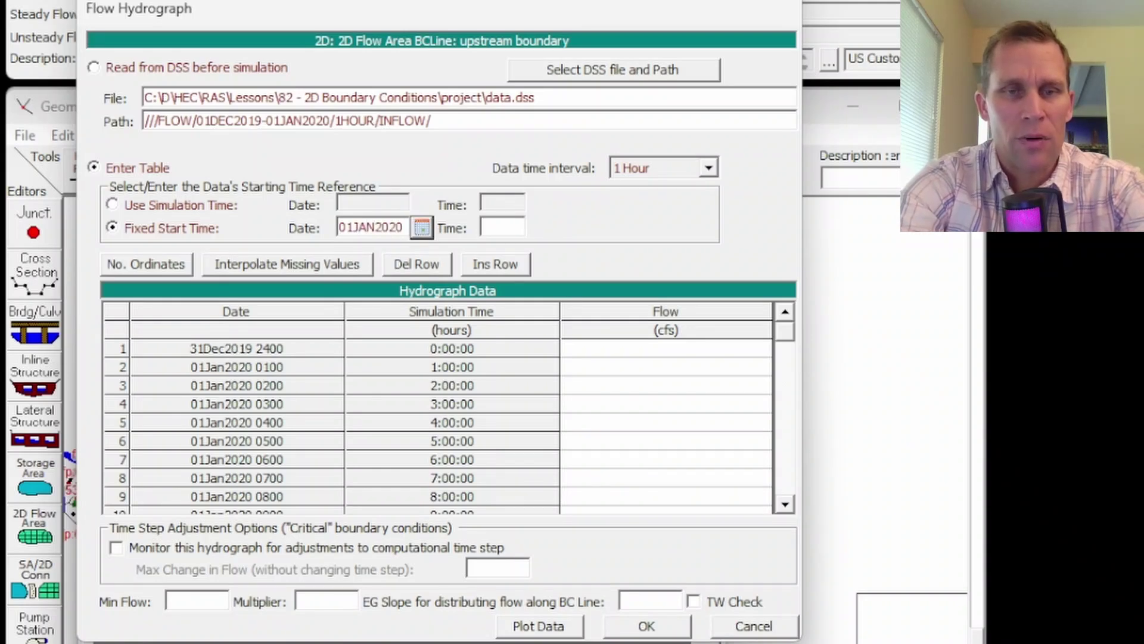
key(Tab)
text(00:)
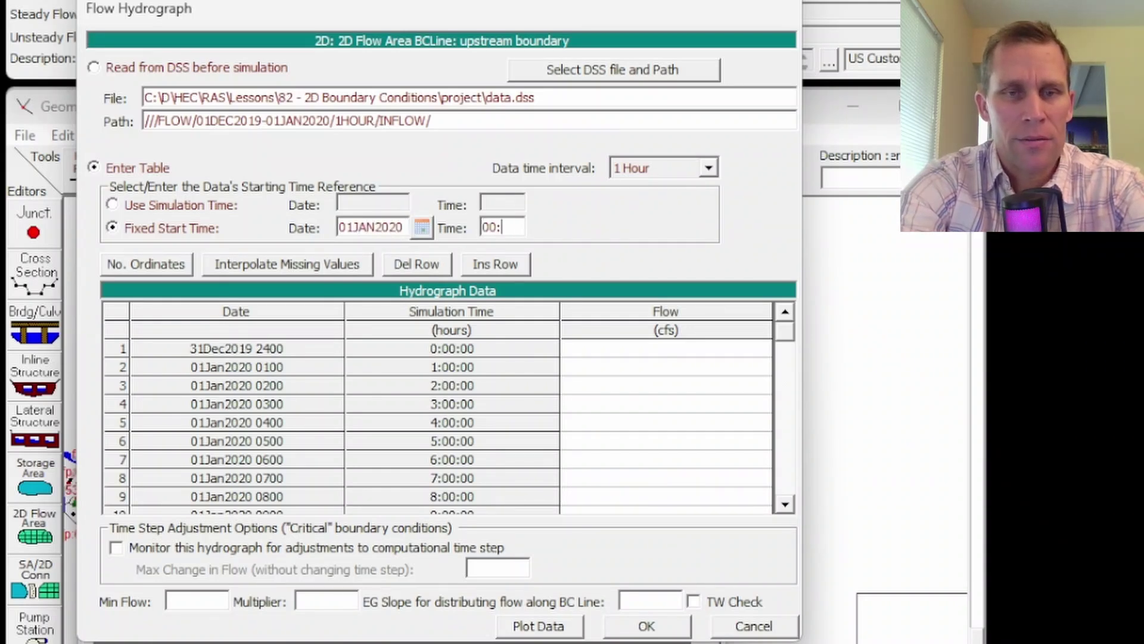
text(00)
key(Tab)
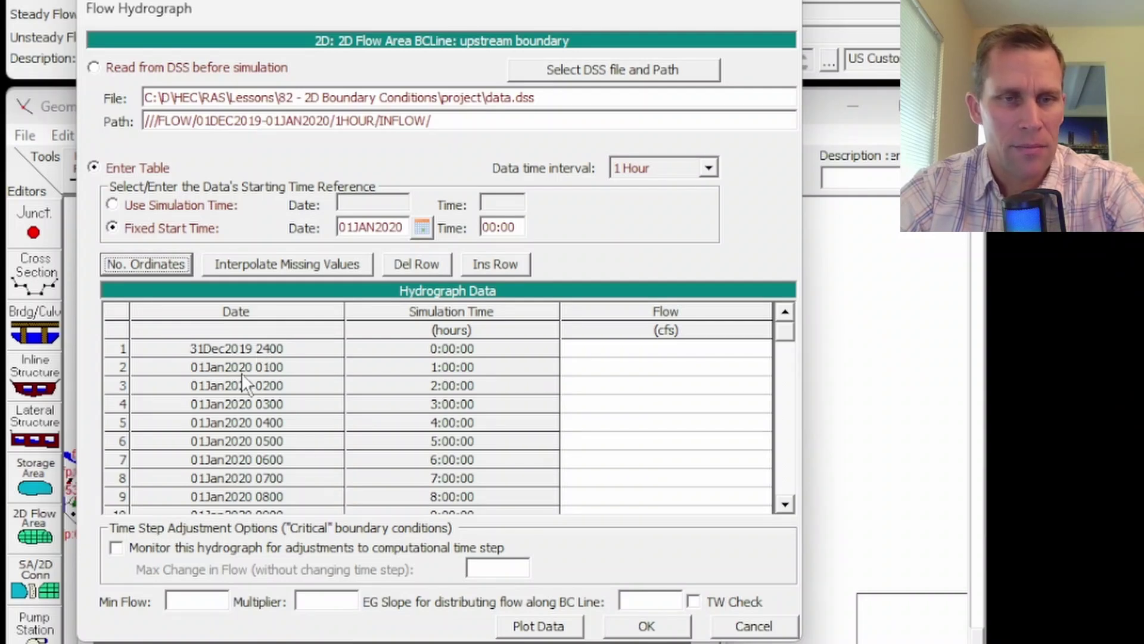
drag(397, 227, 416, 232)
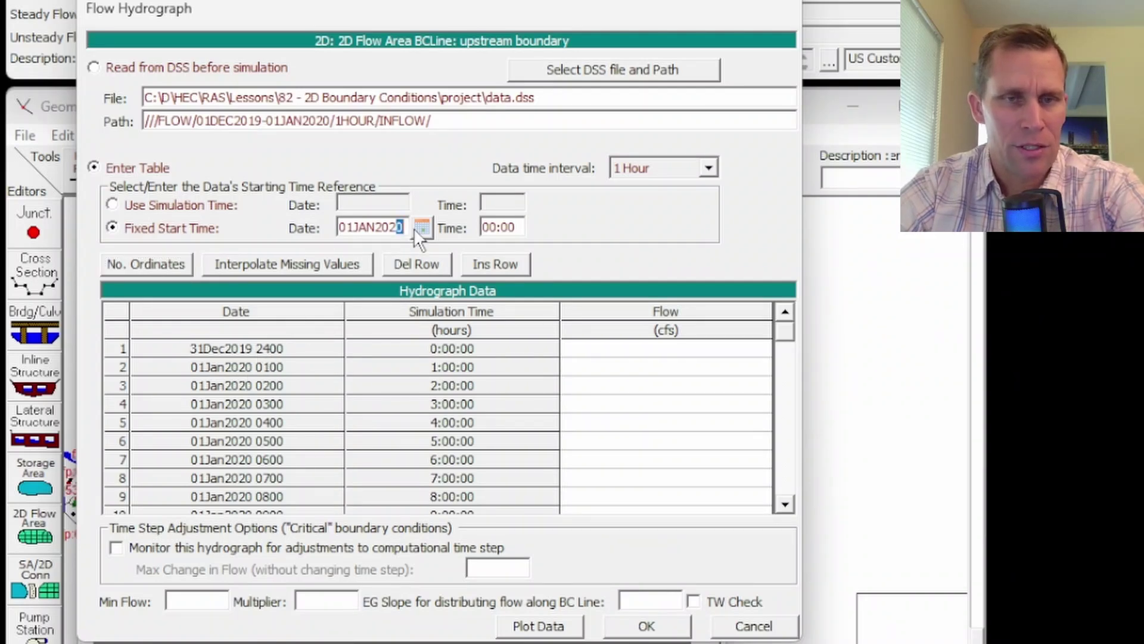
text(1)
key(Tab)
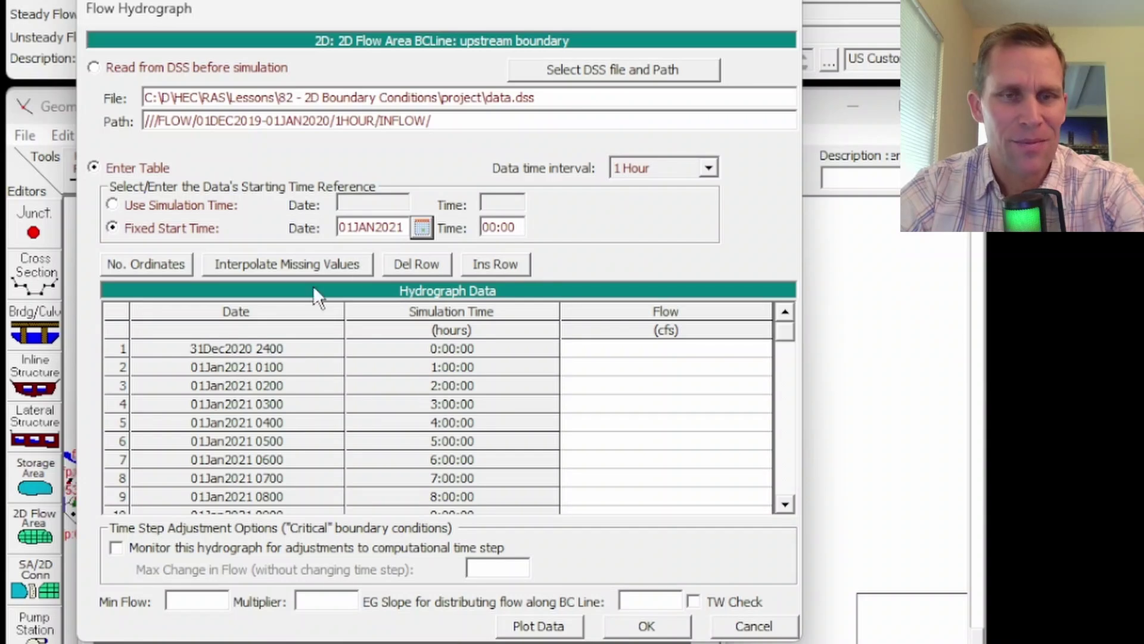
drag(394, 234, 415, 229)
text(0)
key(Tab)
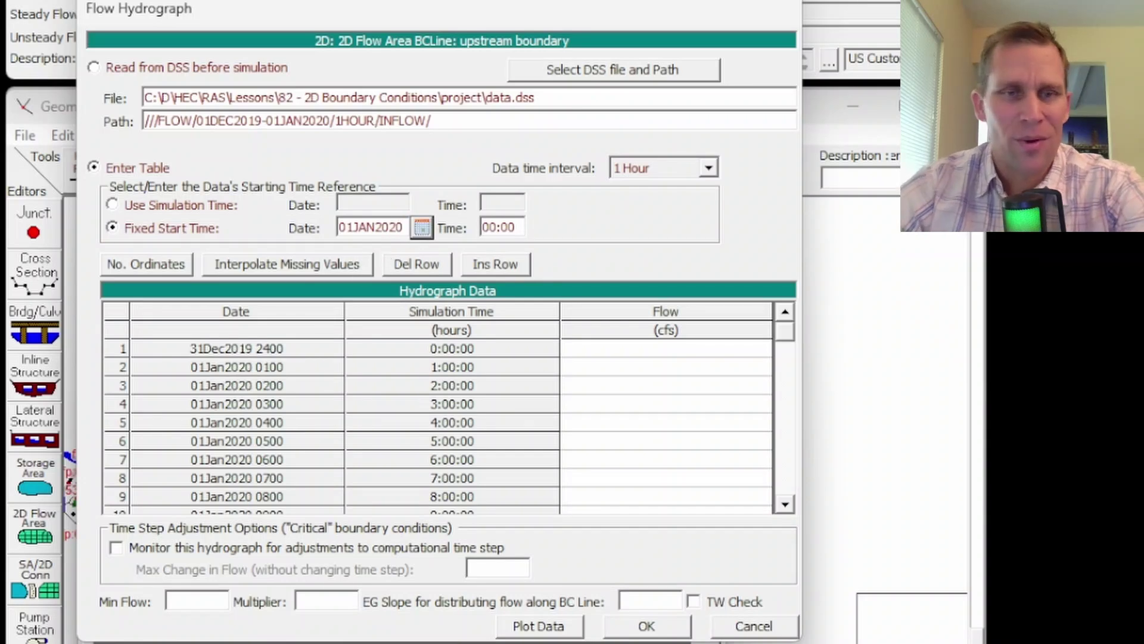
- Type trial flow values, clear them, and accept the flow hydrograph with OK
click(603, 348)
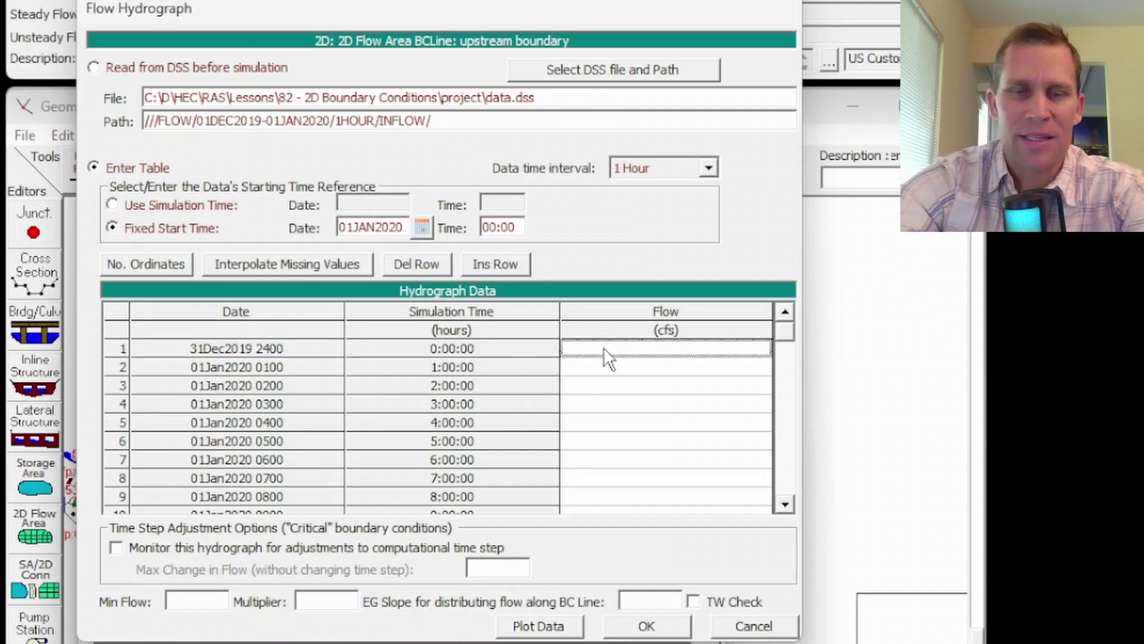
text(1)
key(Down)
text(2)
key(Down)
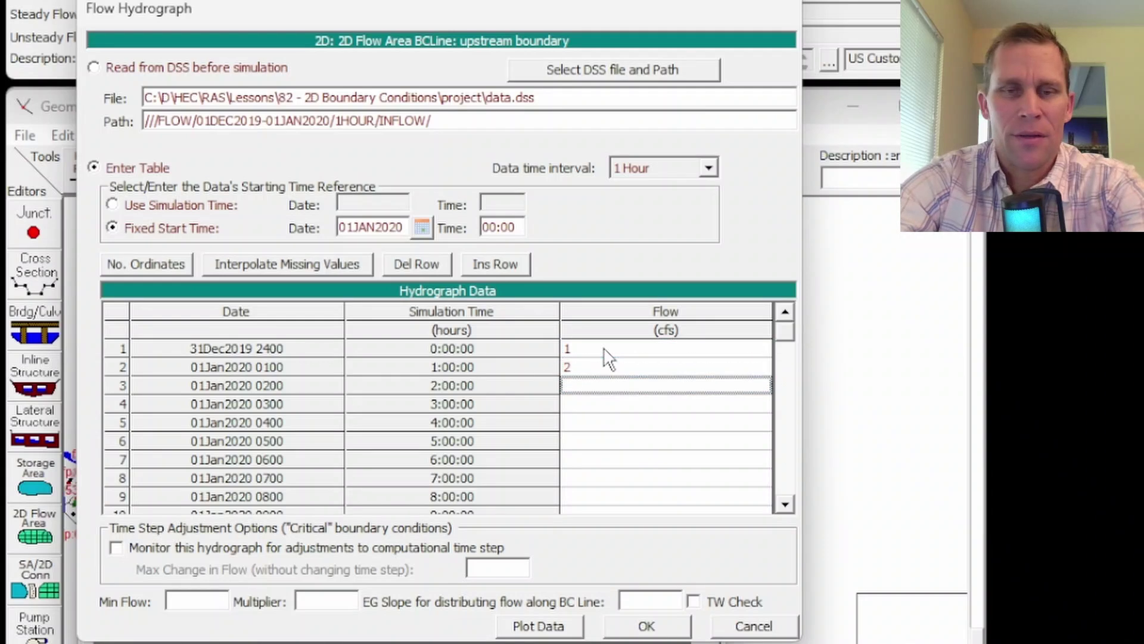
text(3)
key(Up)
text(4)
key(Down)
drag(604, 349, 598, 386)
key(Delete)
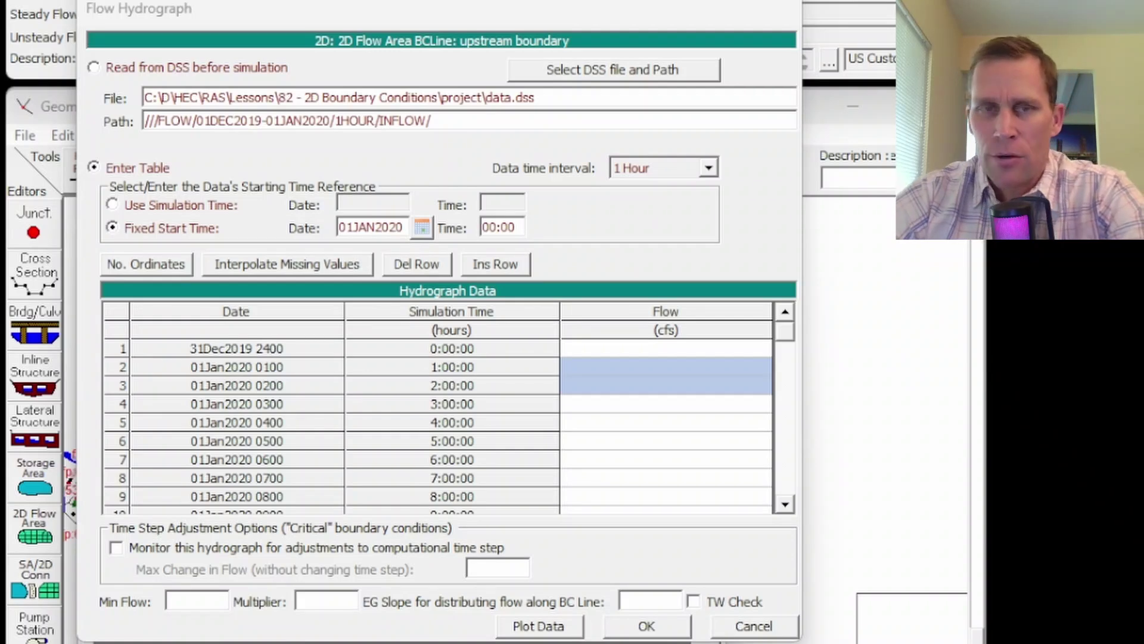
click(721, 444)
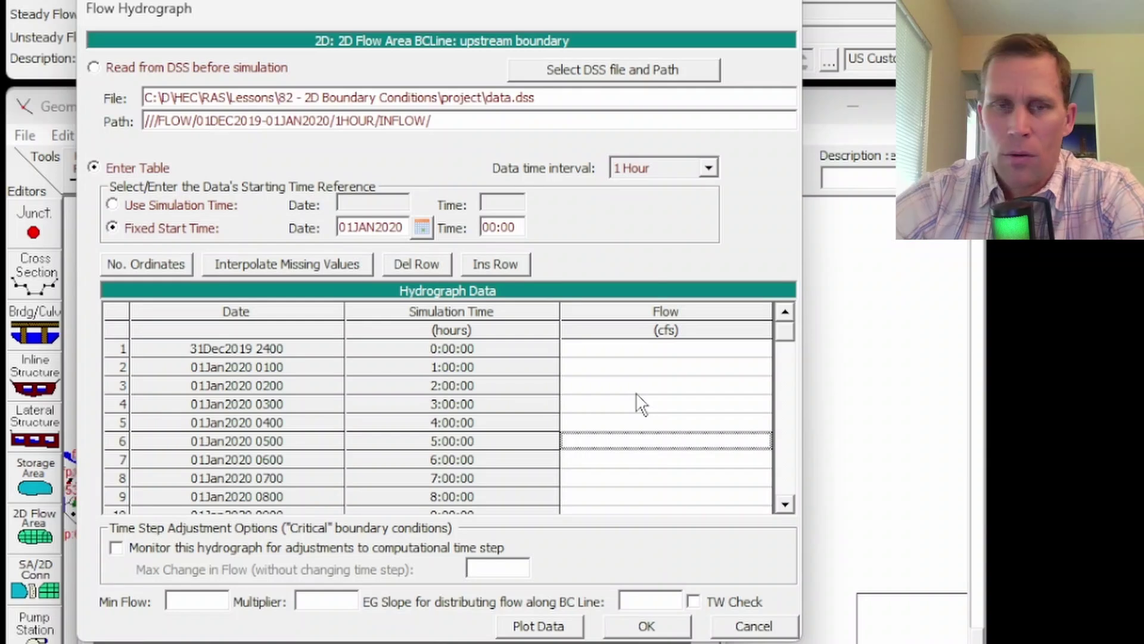
click(659, 632)
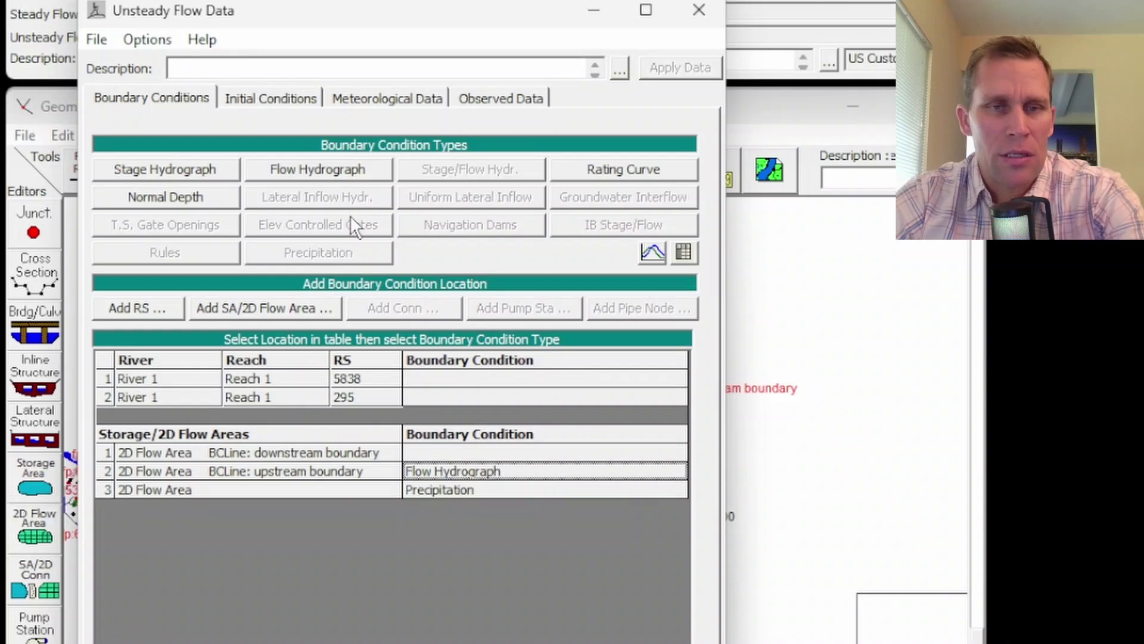
- Replace it with a Stage Hydrograph using Enter Table and a fixed 01JAN2020 start
click(167, 170)
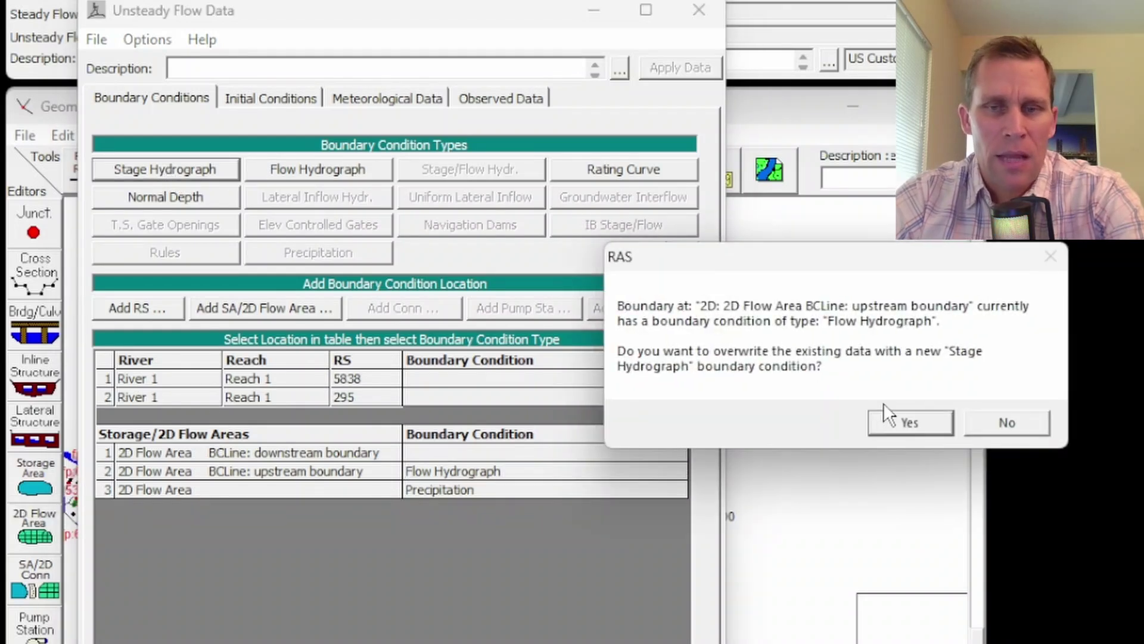
click(906, 420)
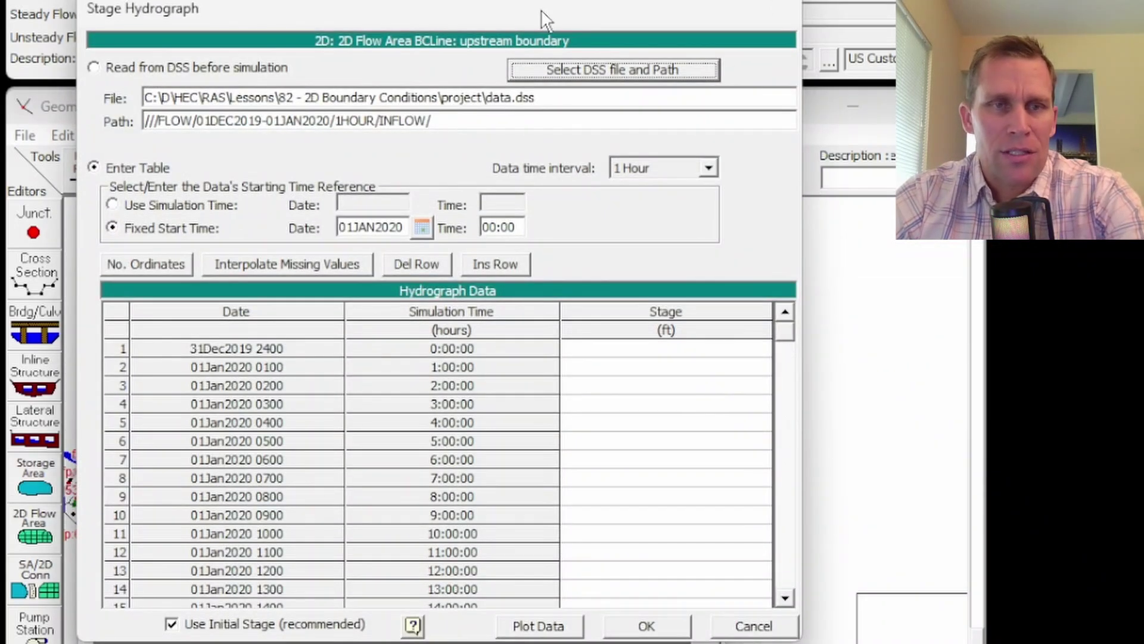
drag(534, 4, 529, 3)
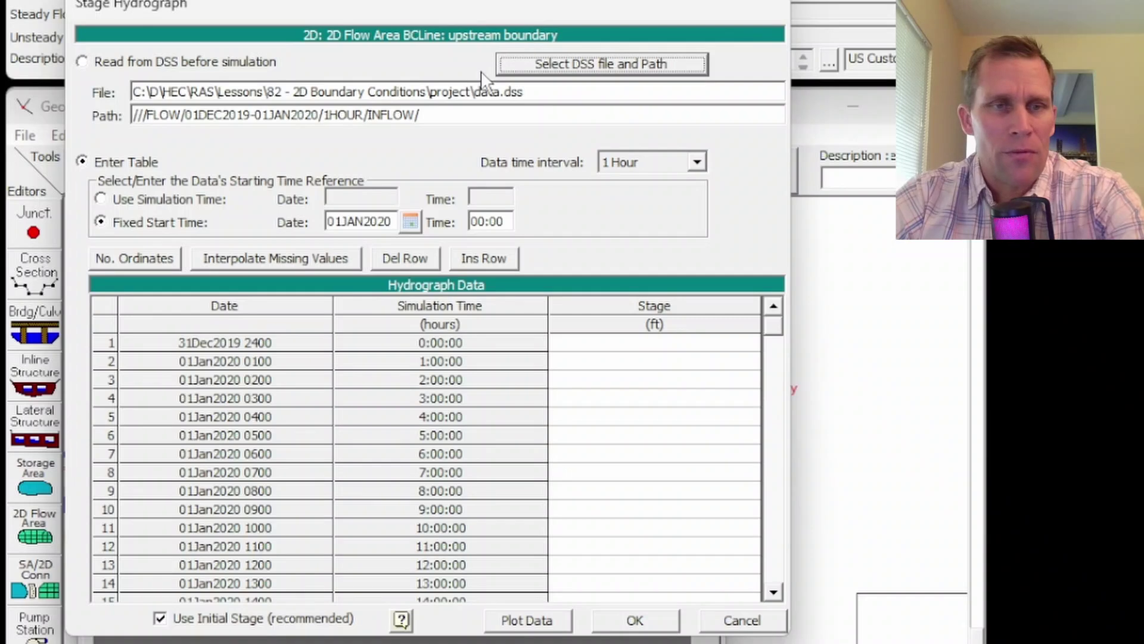
click(82, 62)
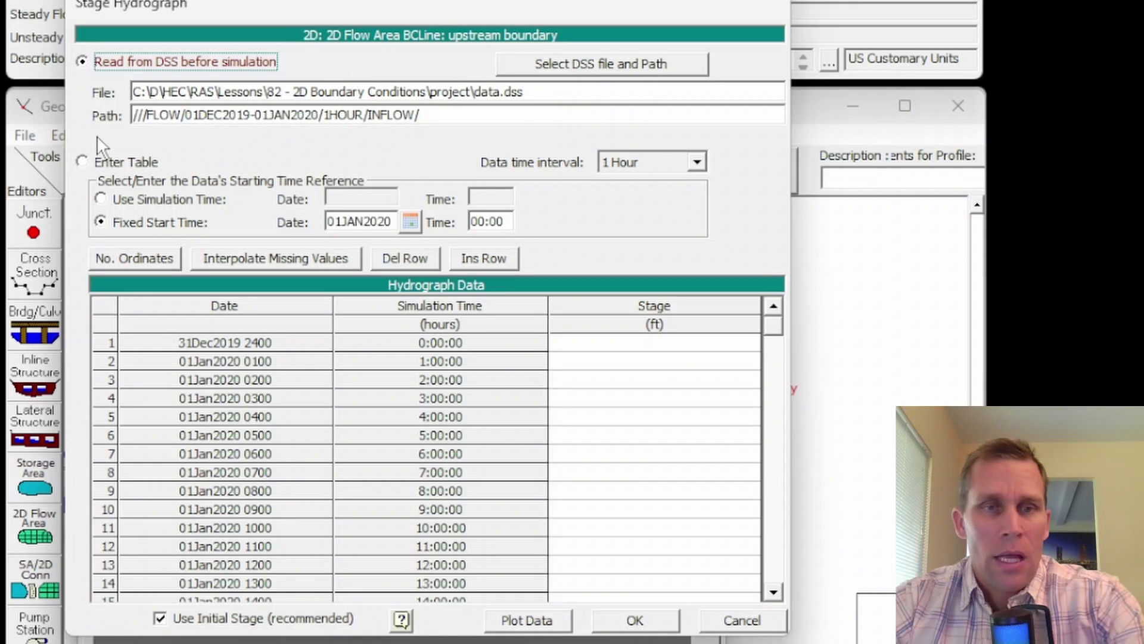
click(81, 163)
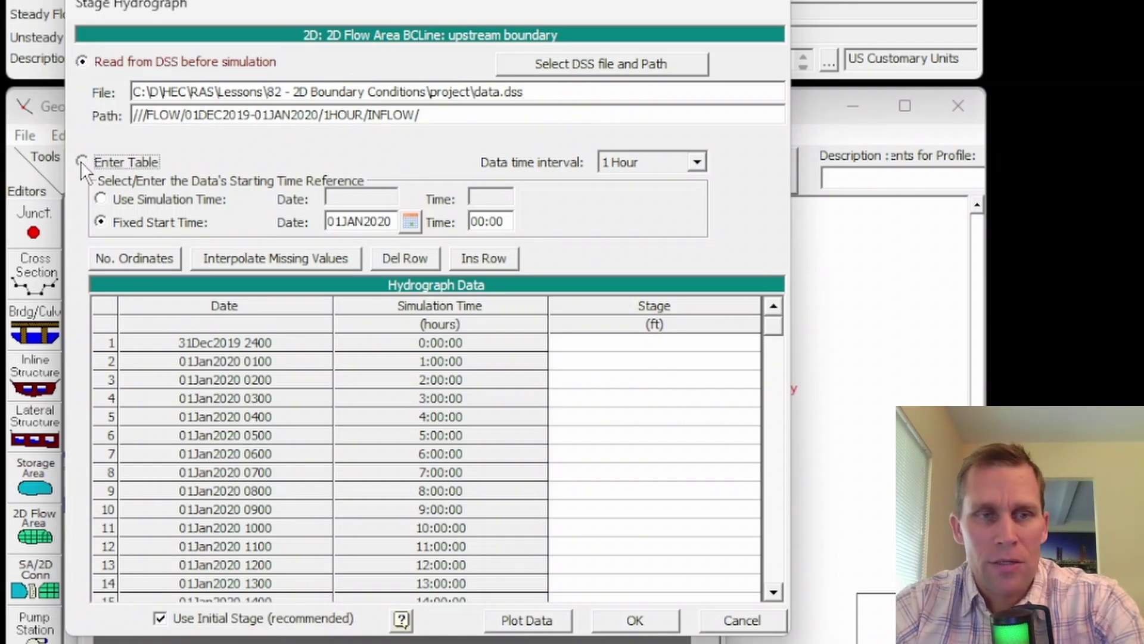
click(100, 200)
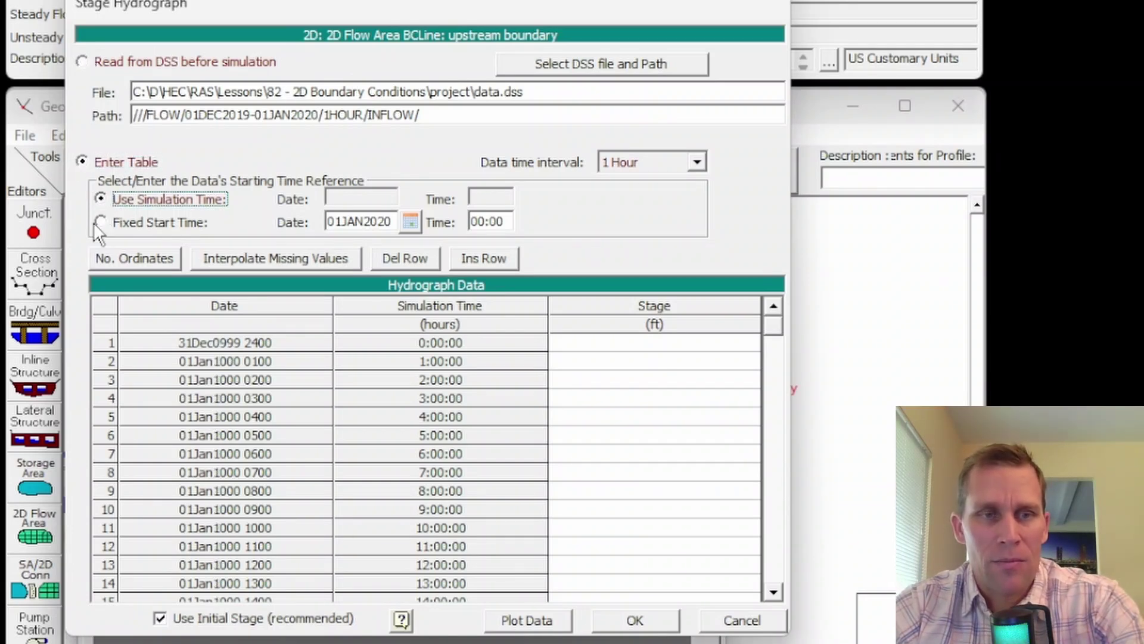
click(100, 223)
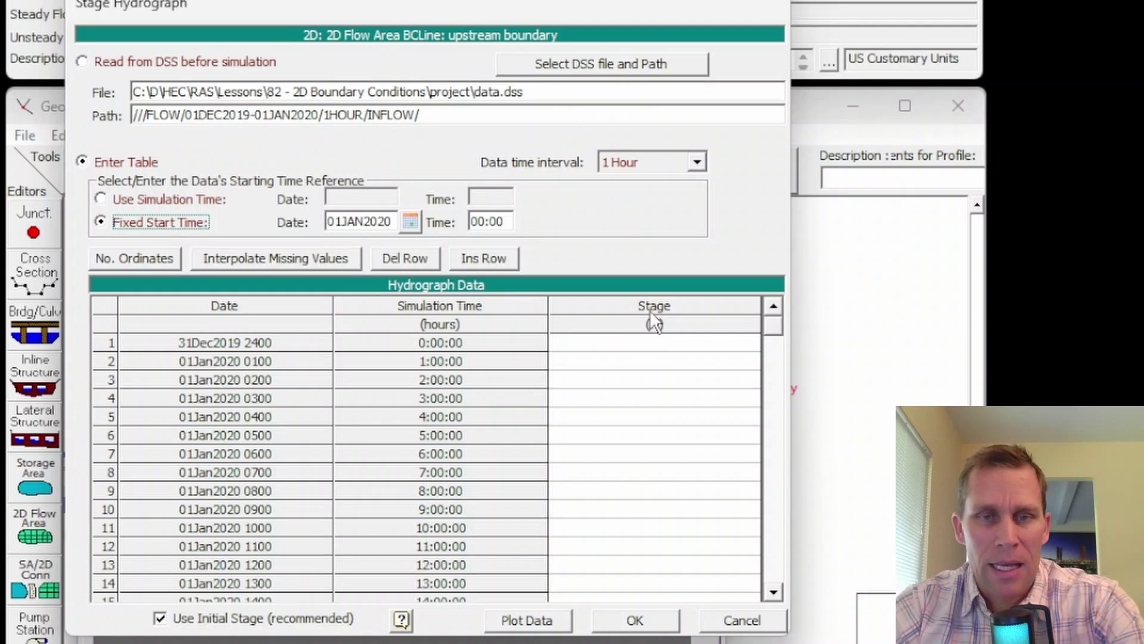
- Select ranges of cells in the empty stage table, ending on the first stage cell
drag(648, 344, 649, 475)
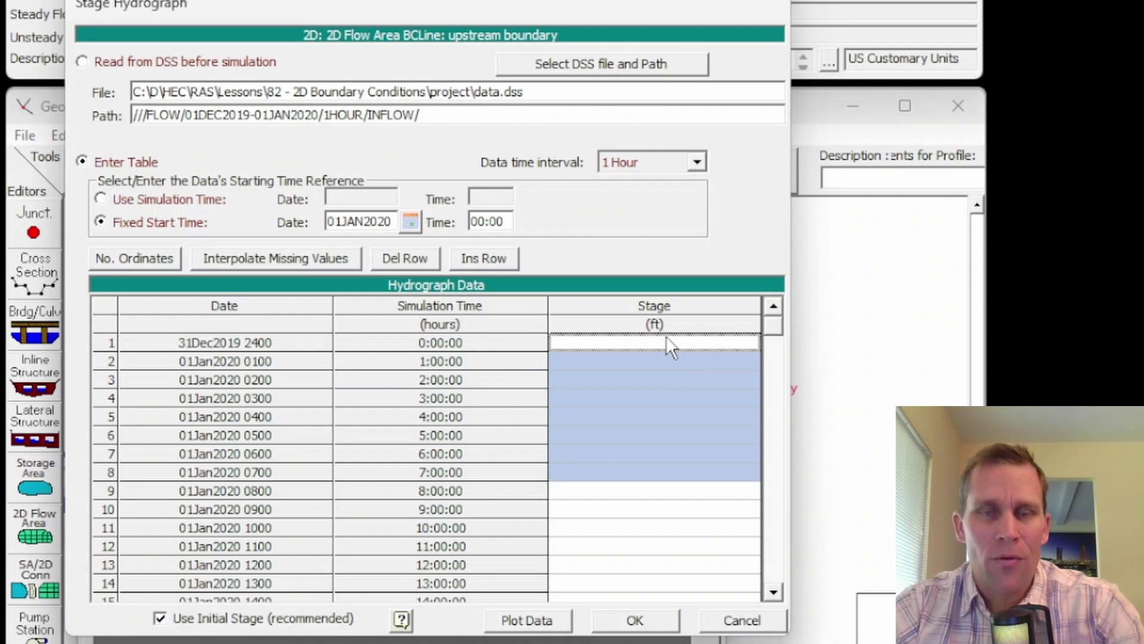
click(674, 413)
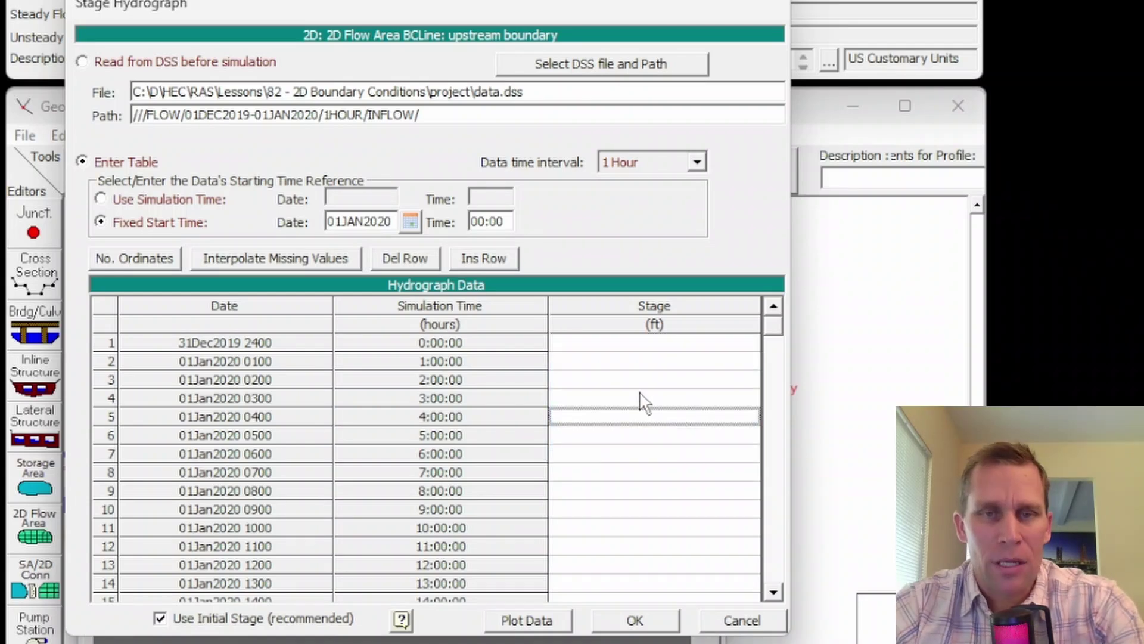
click(632, 343)
drag(633, 358, 643, 512)
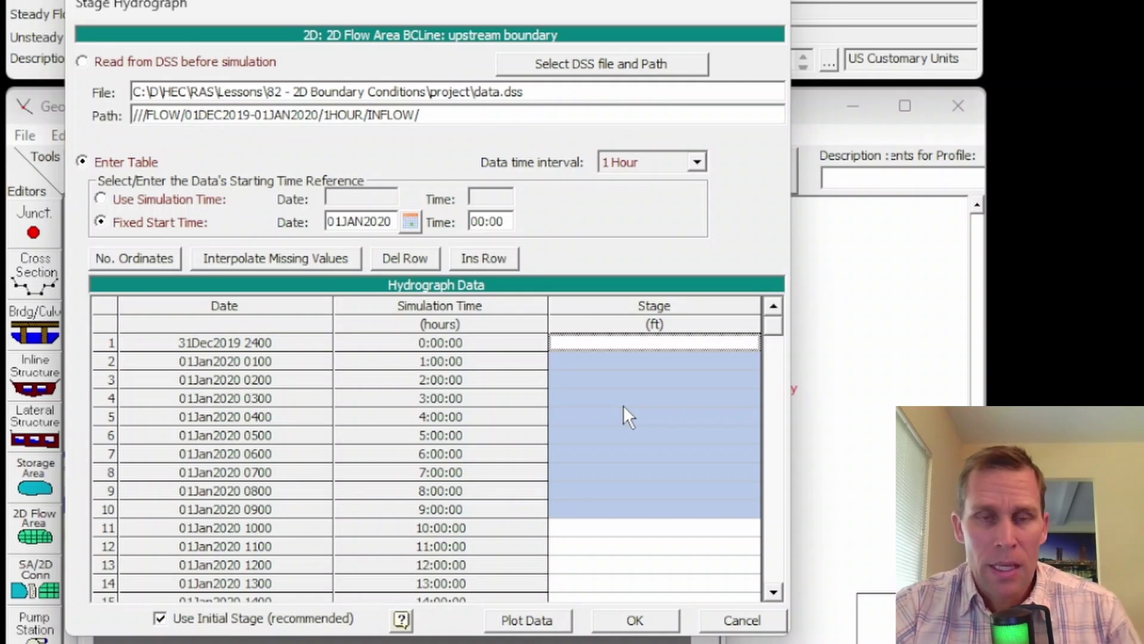
click(632, 346)
drag(652, 384, 646, 546)
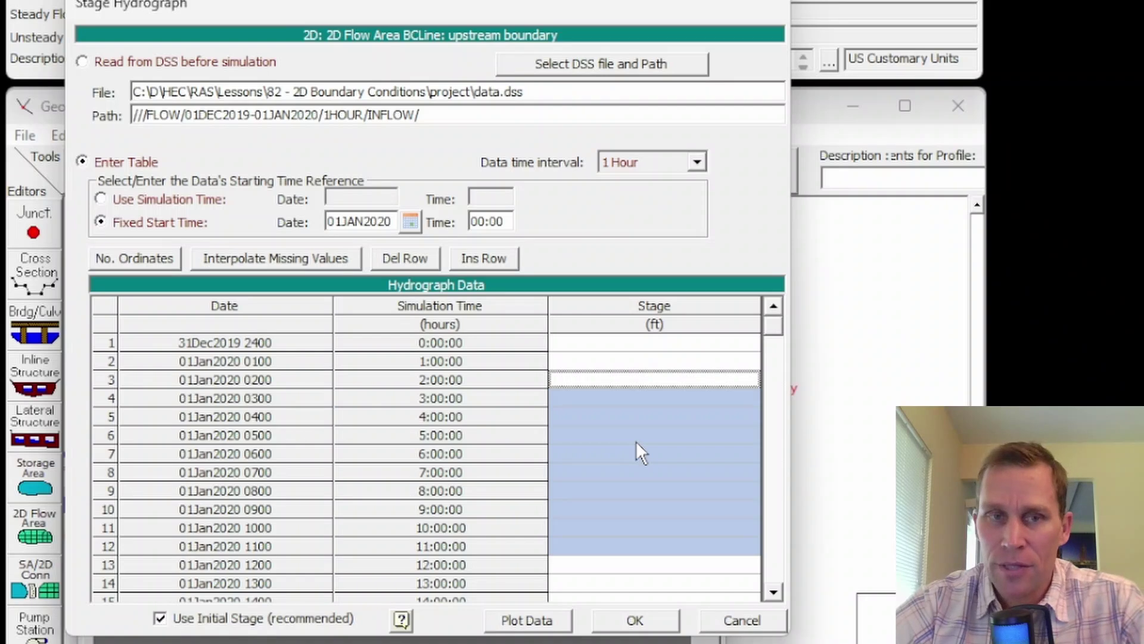
click(617, 349)
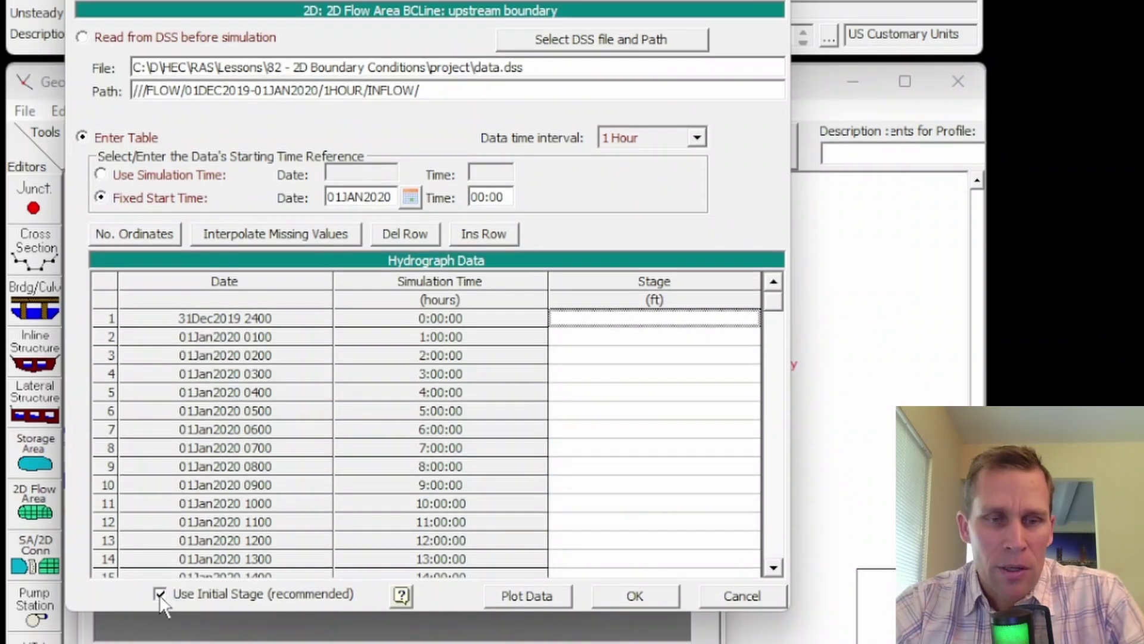
- Keep Use Initial Stage checked and accept the upstream boundary's stage hydrograph
click(159, 596)
click(159, 596)
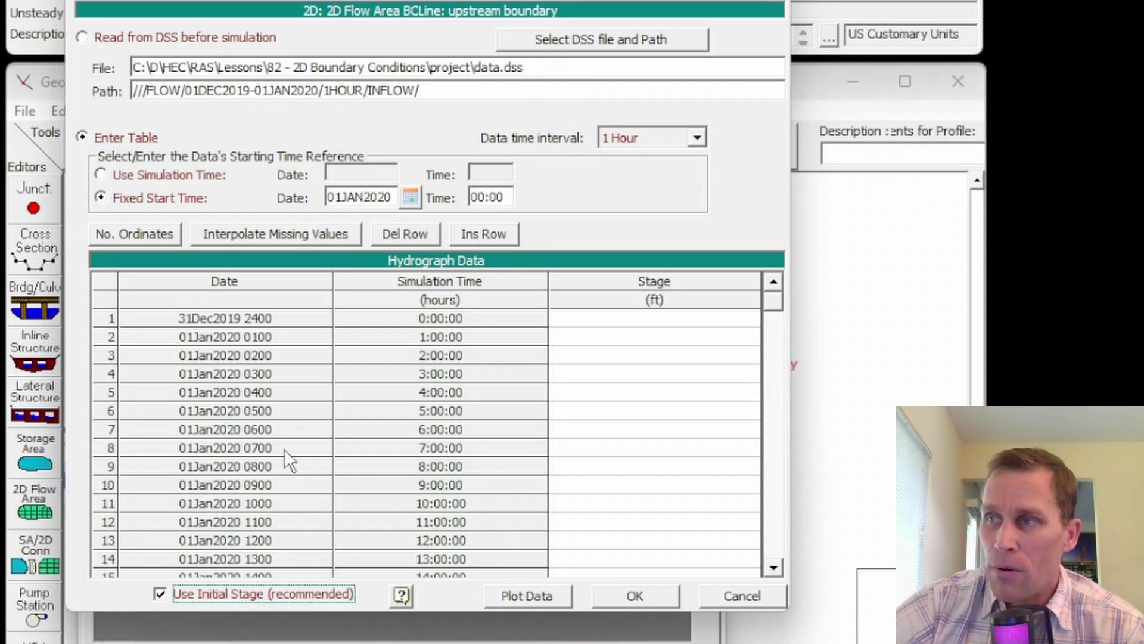
click(640, 602)
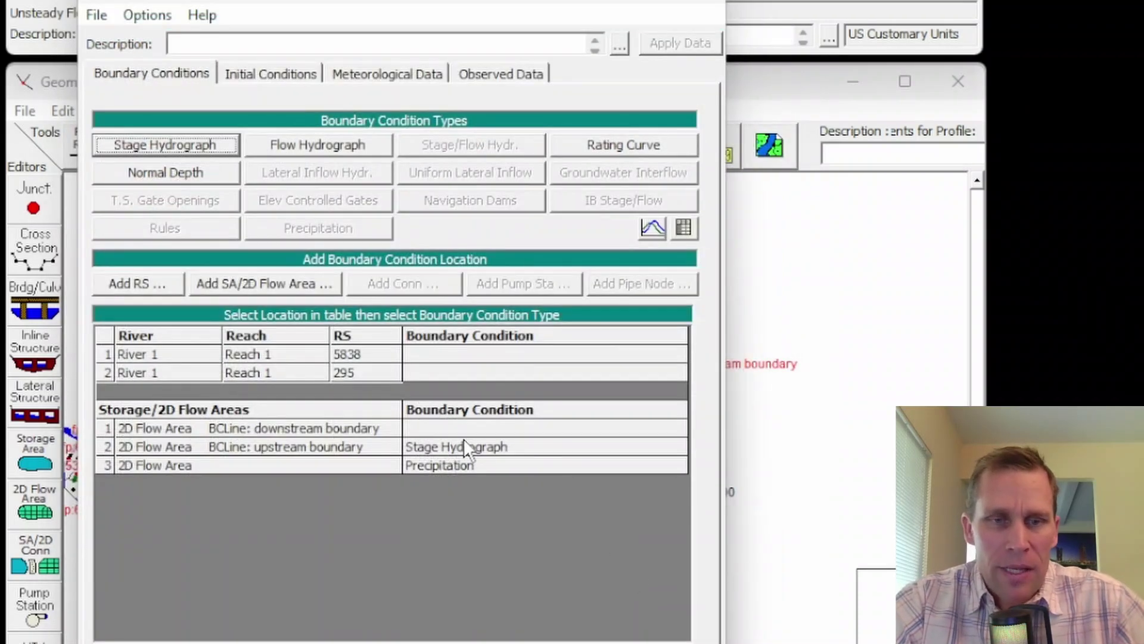
click(424, 447)
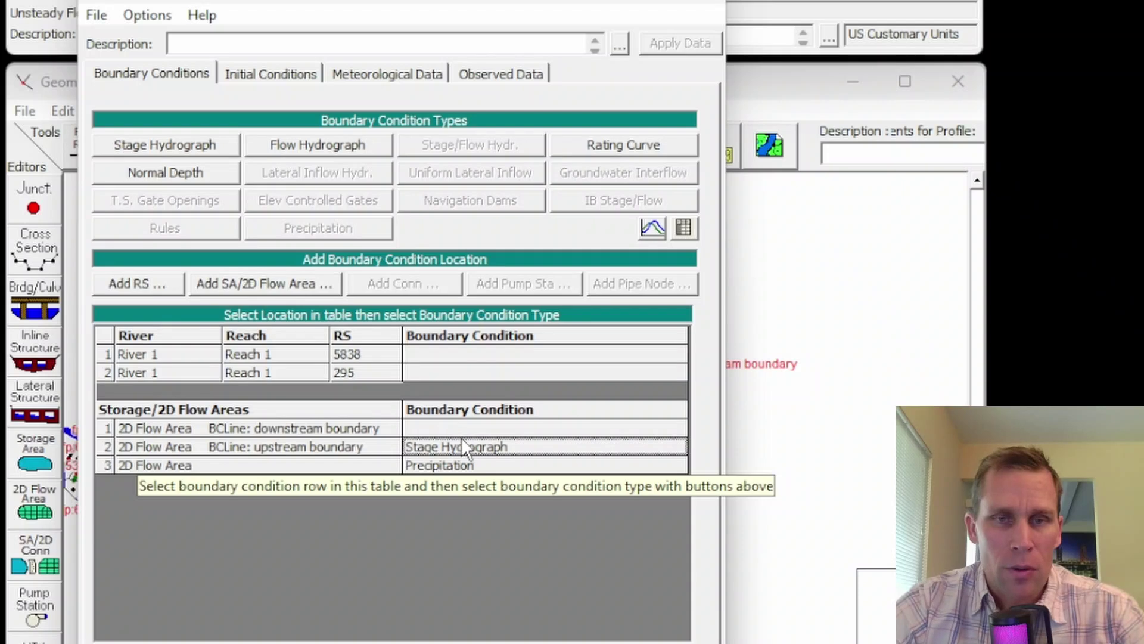
- Replace the upstream stage hydrograph with Normal Depth, friction slope 0.001, one water surface for the whole line
click(224, 174)
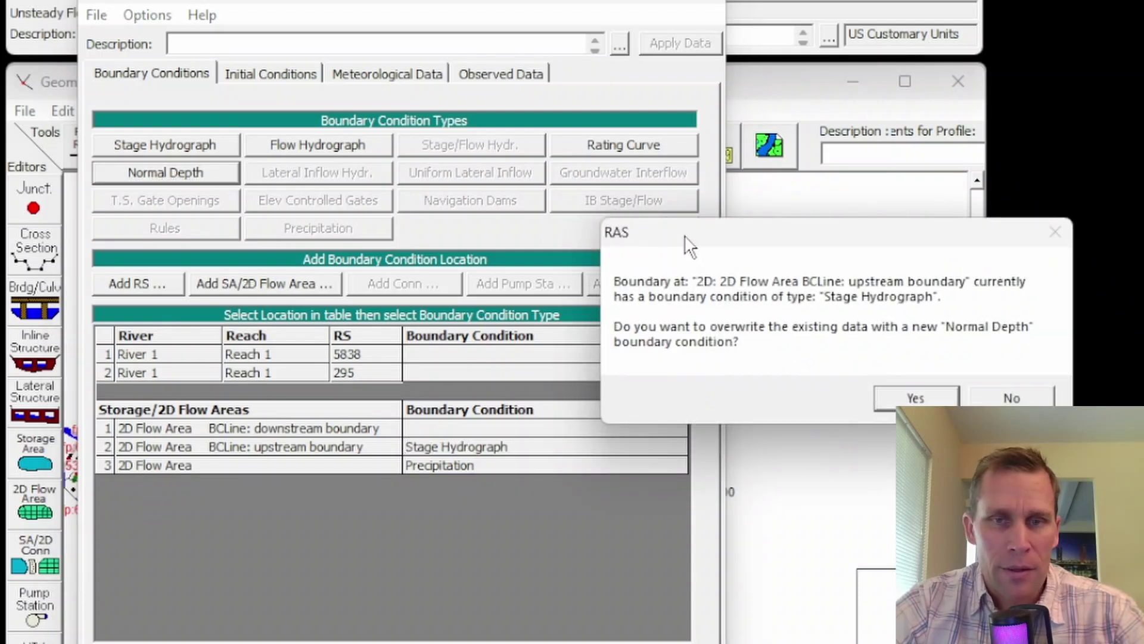
drag(690, 244, 274, 152)
click(498, 315)
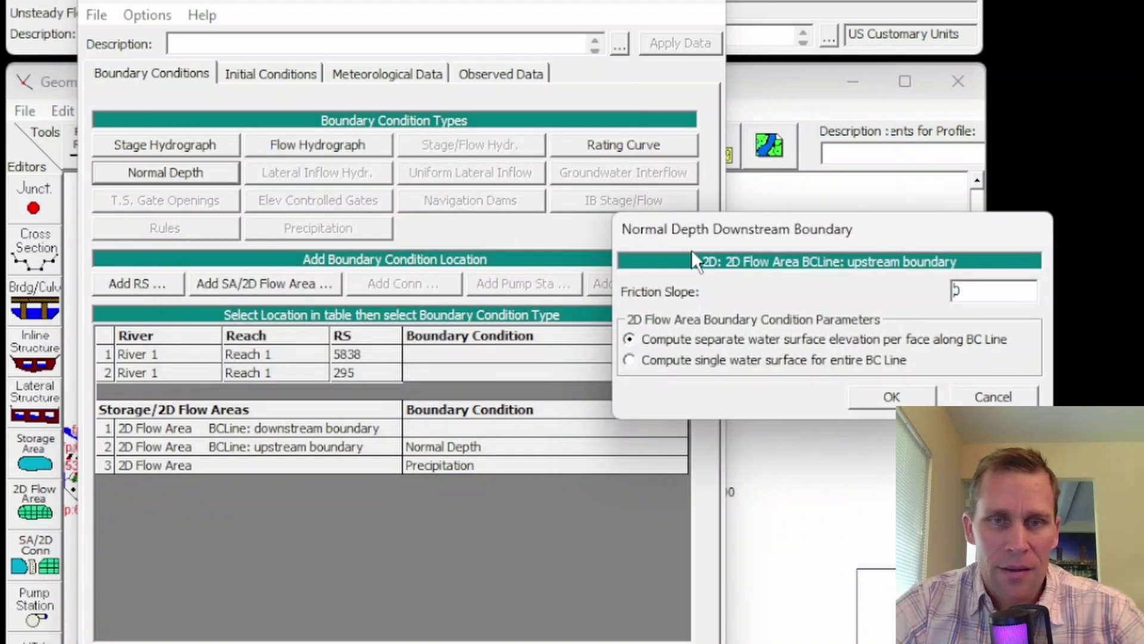
drag(691, 249, 312, 182)
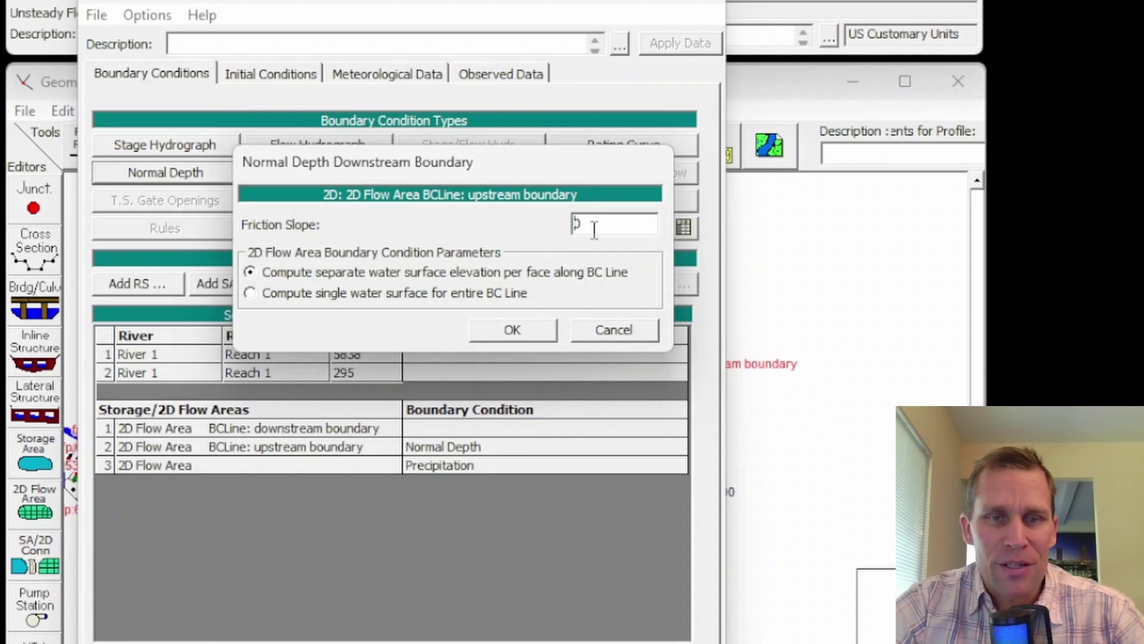
text(0.0)
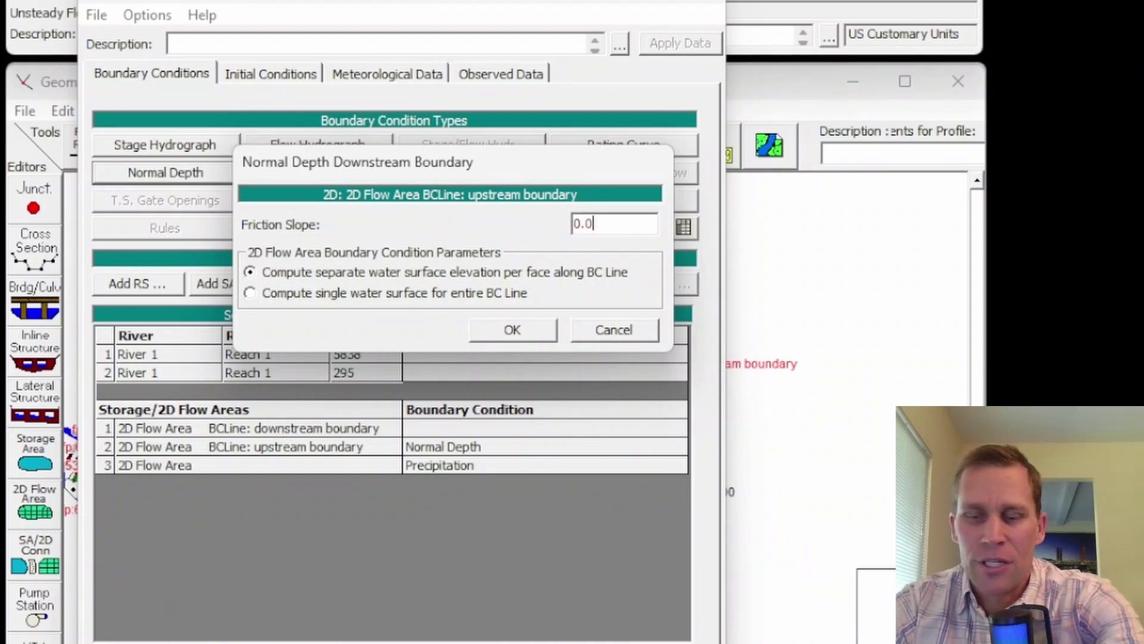
text(01)
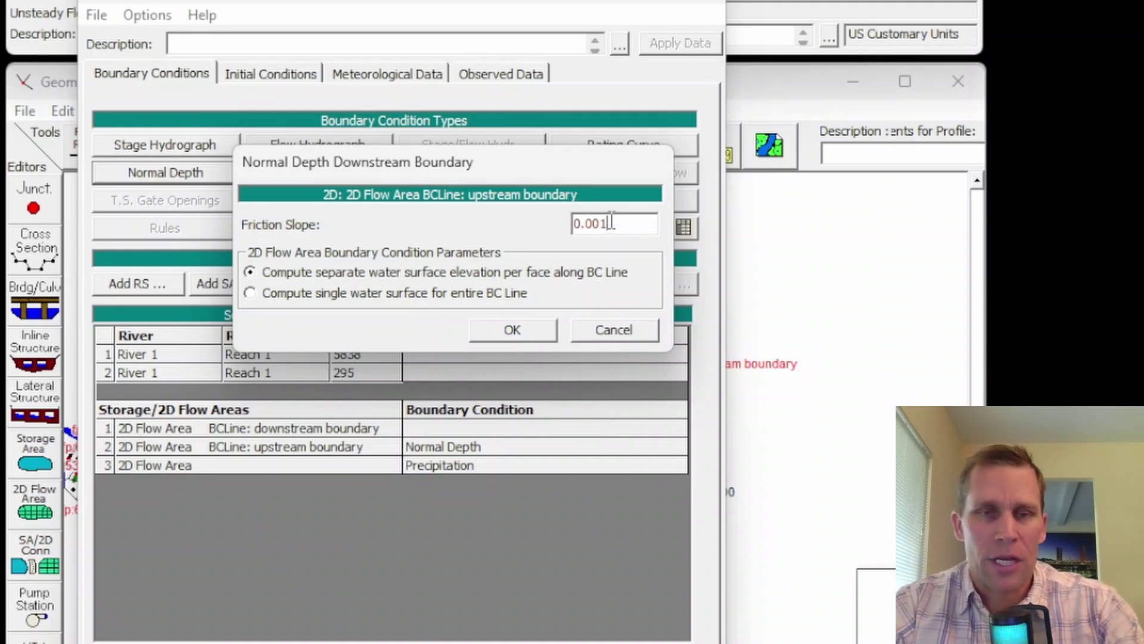
click(258, 274)
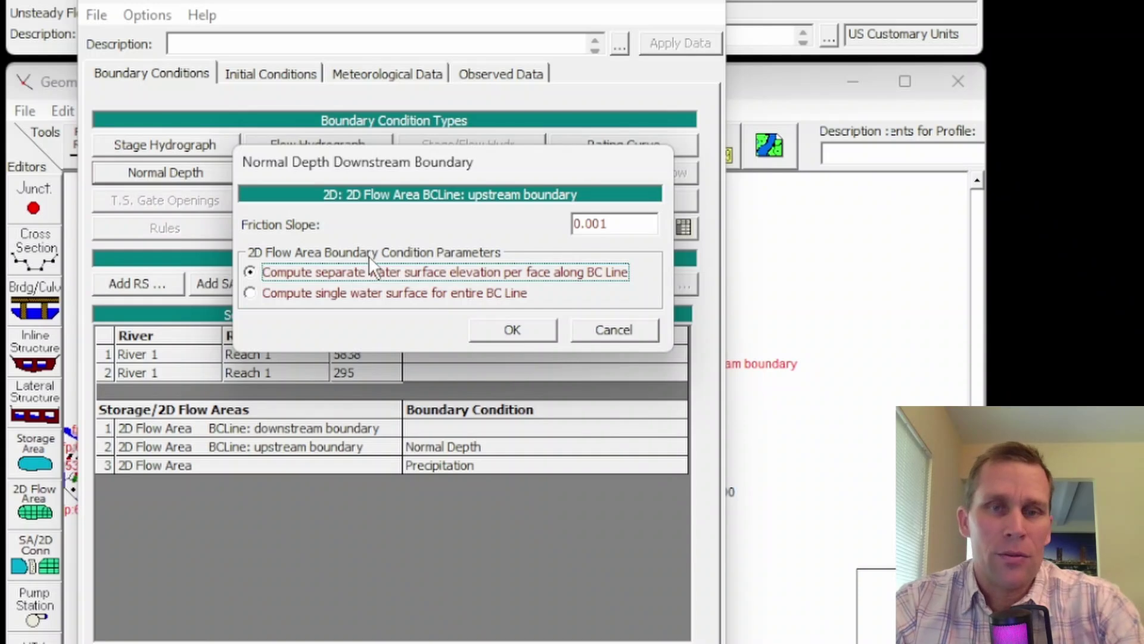
click(255, 292)
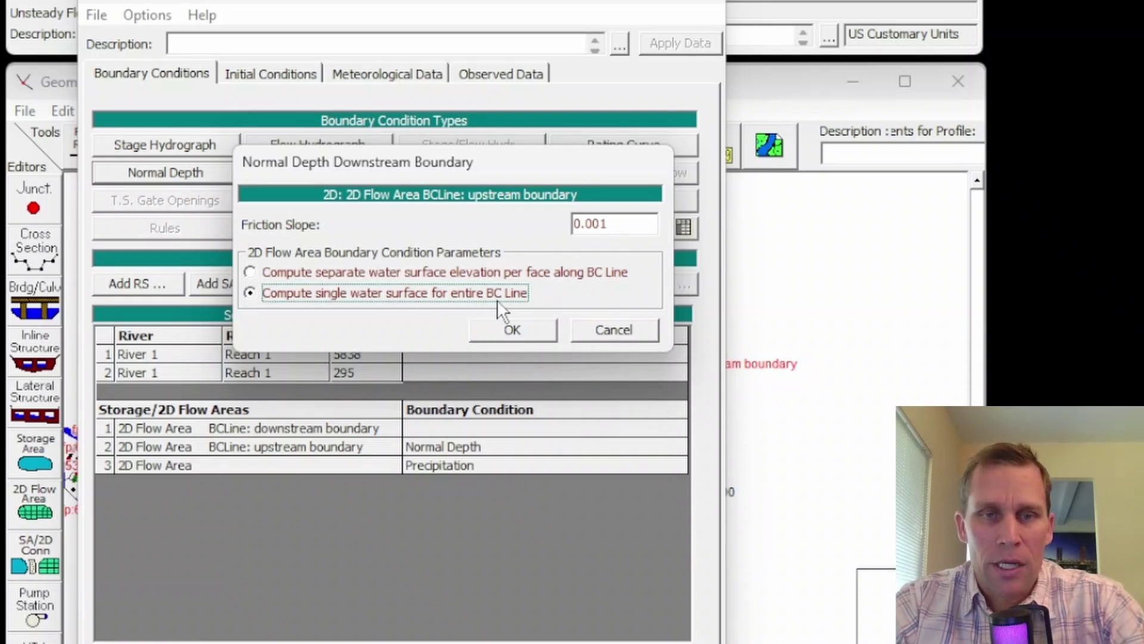
click(511, 330)
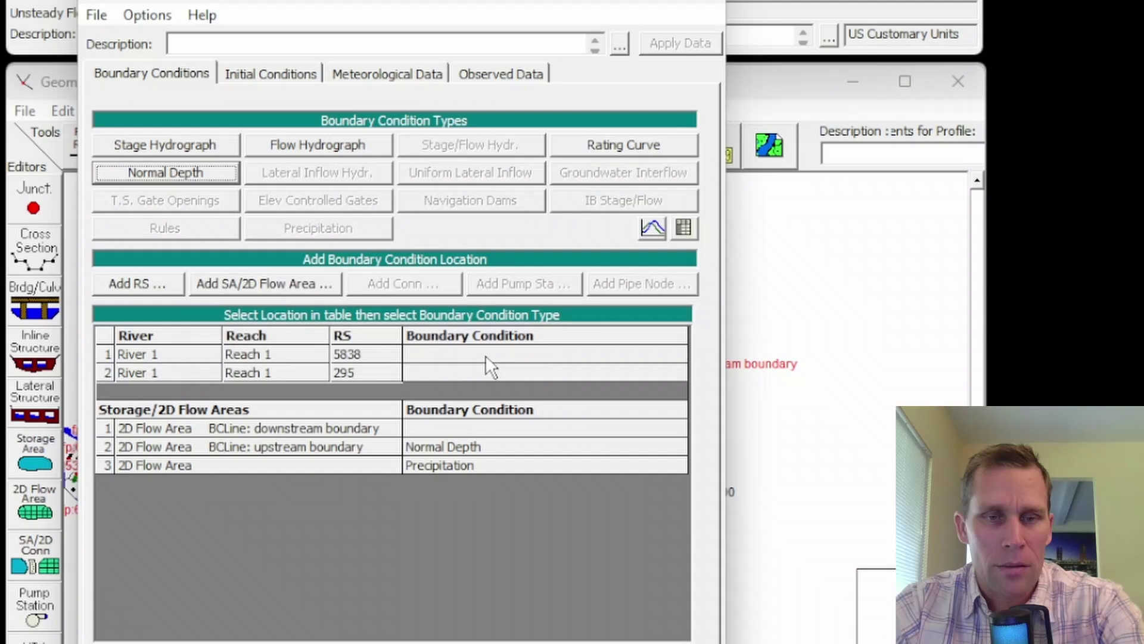
click(449, 446)
- Overwrite the upstream boundary's normal depth with a Rating Curve and accept the rating table
click(617, 143)
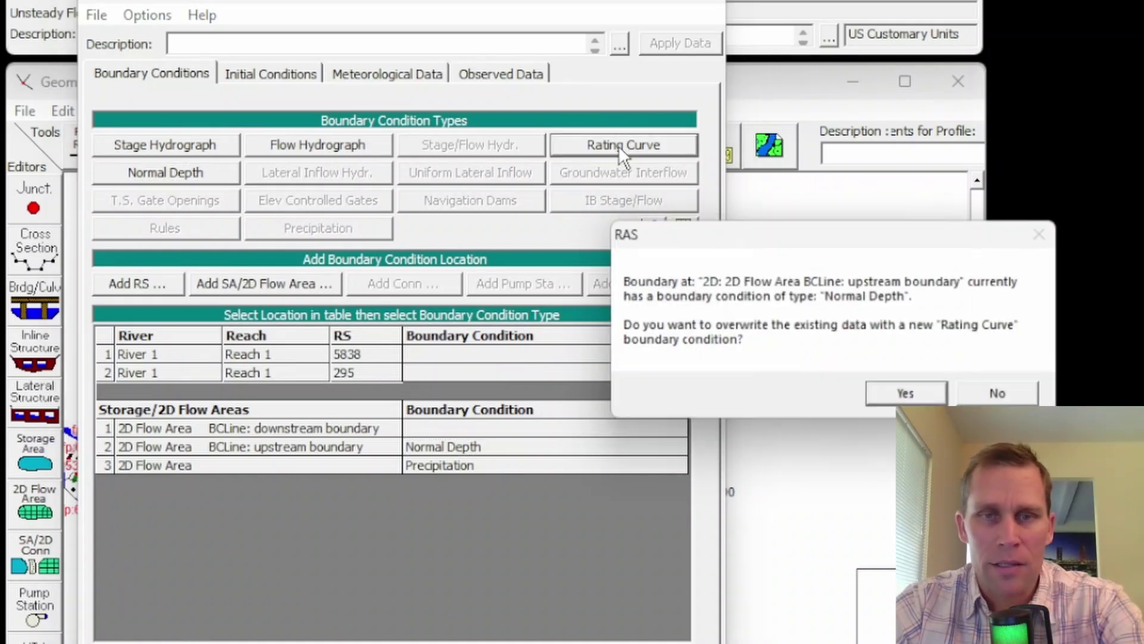
click(940, 404)
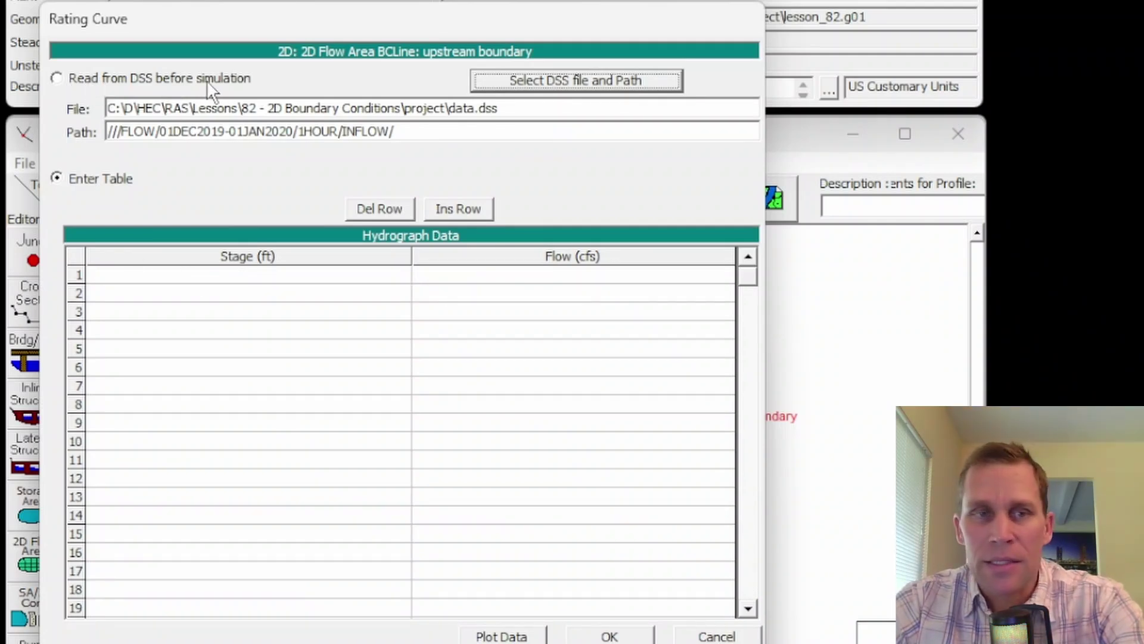
click(255, 276)
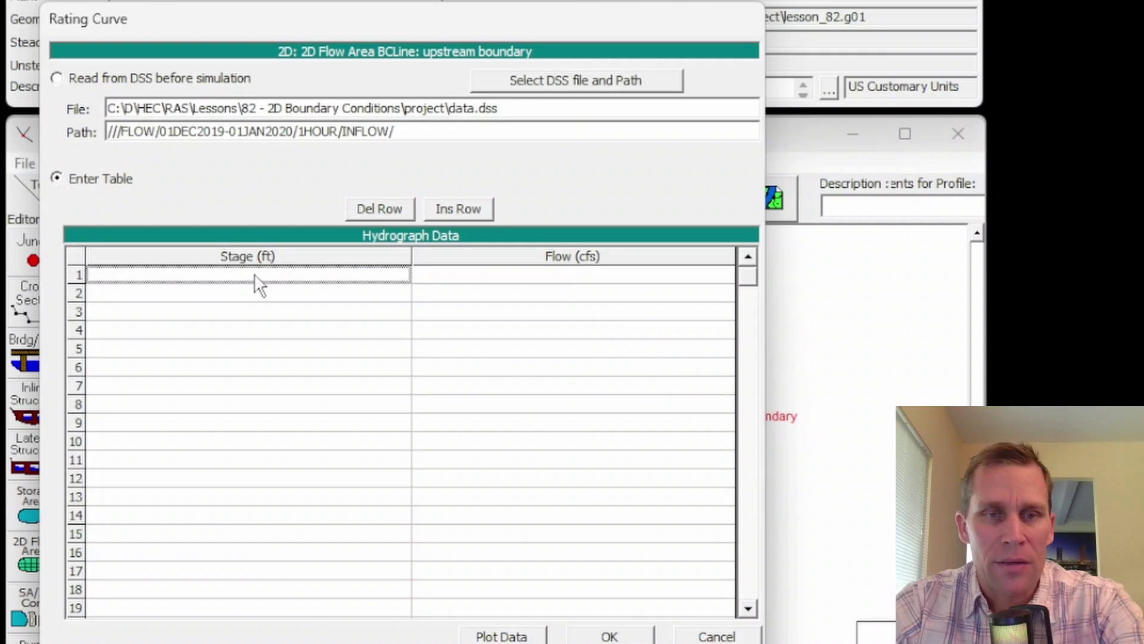
drag(257, 280, 511, 498)
click(327, 424)
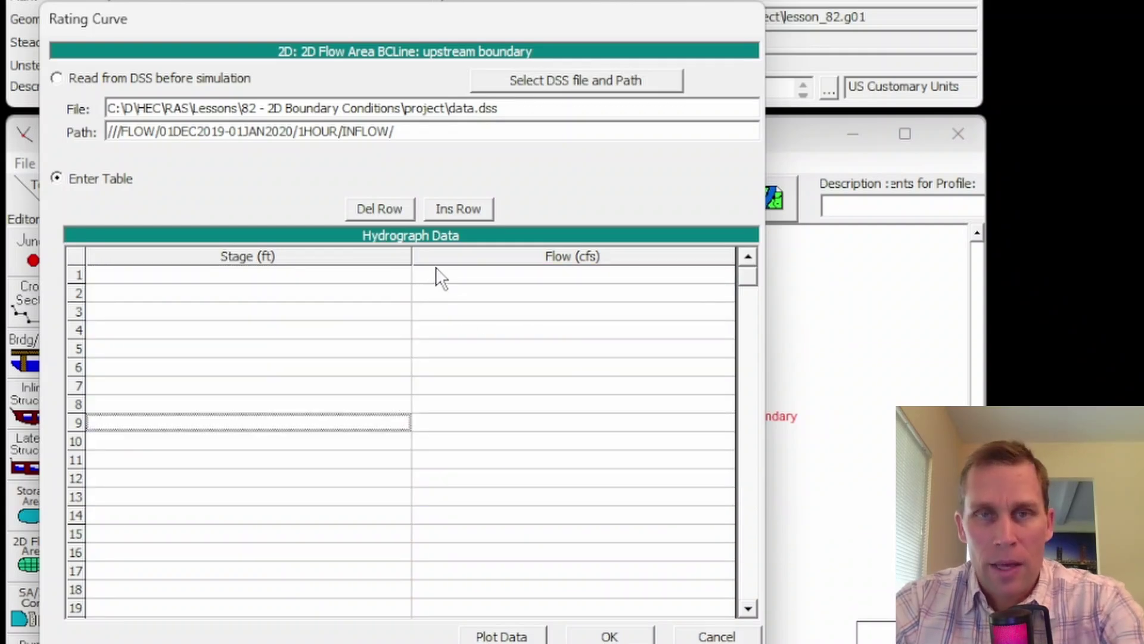
click(610, 635)
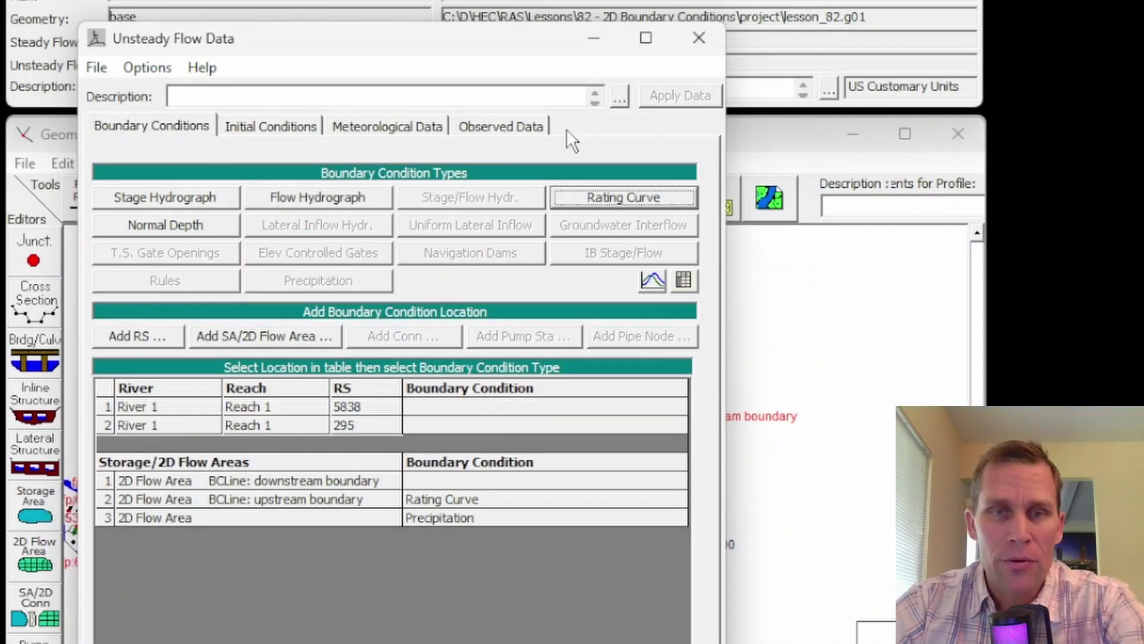
- Back in Geometric Data, start a BC line near fp:35 and add vertices down through the mesh
click(700, 37)
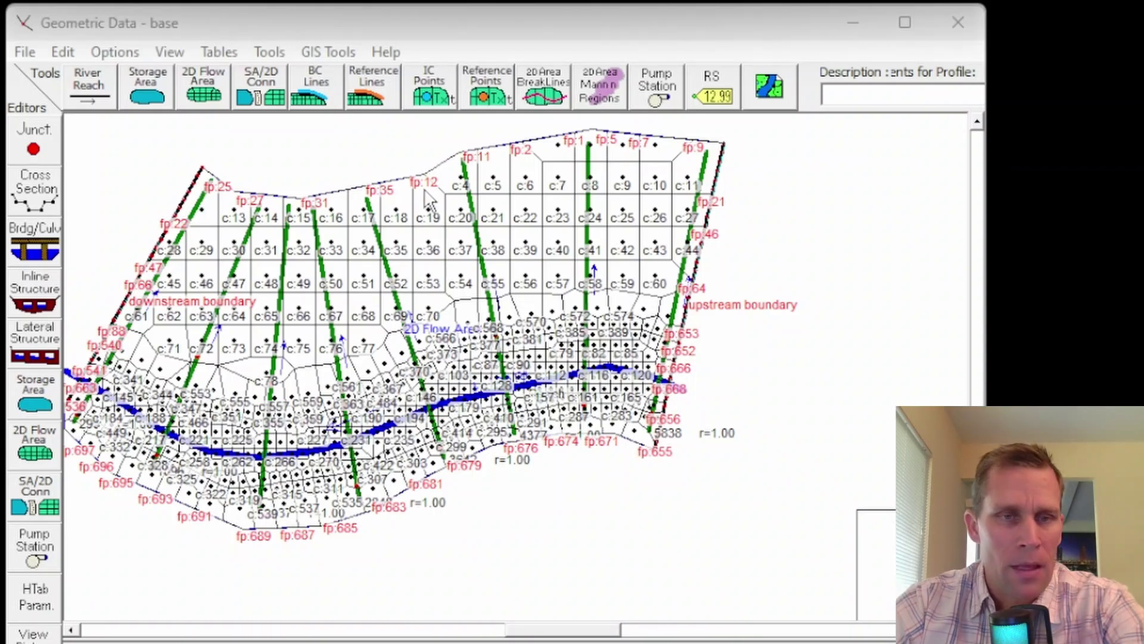
click(317, 89)
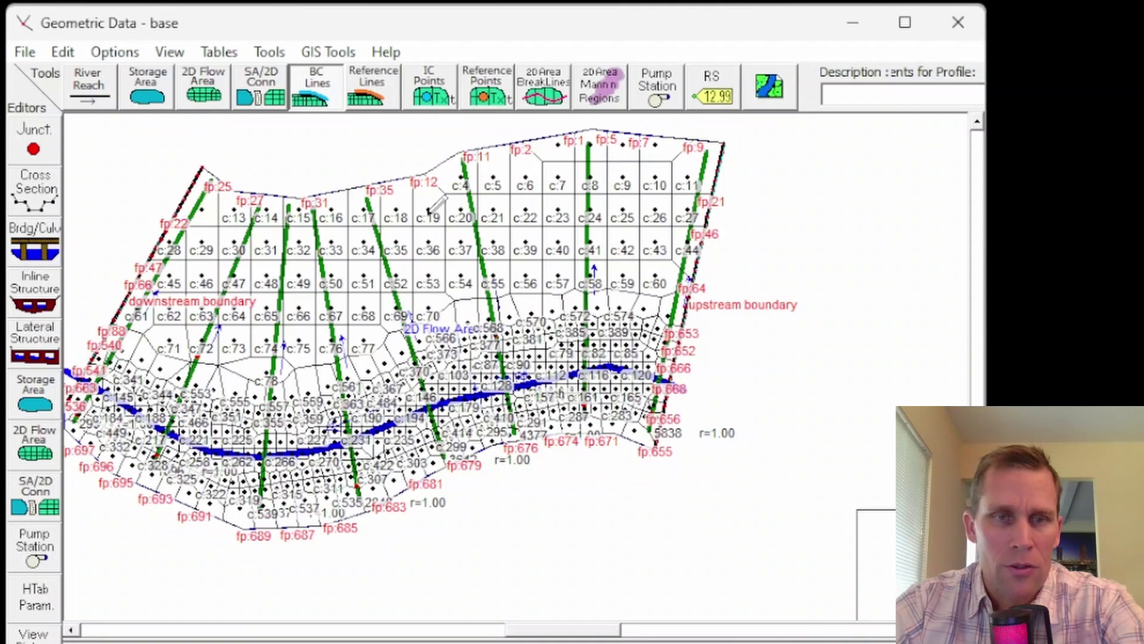
scroll(429, 230, up, 2)
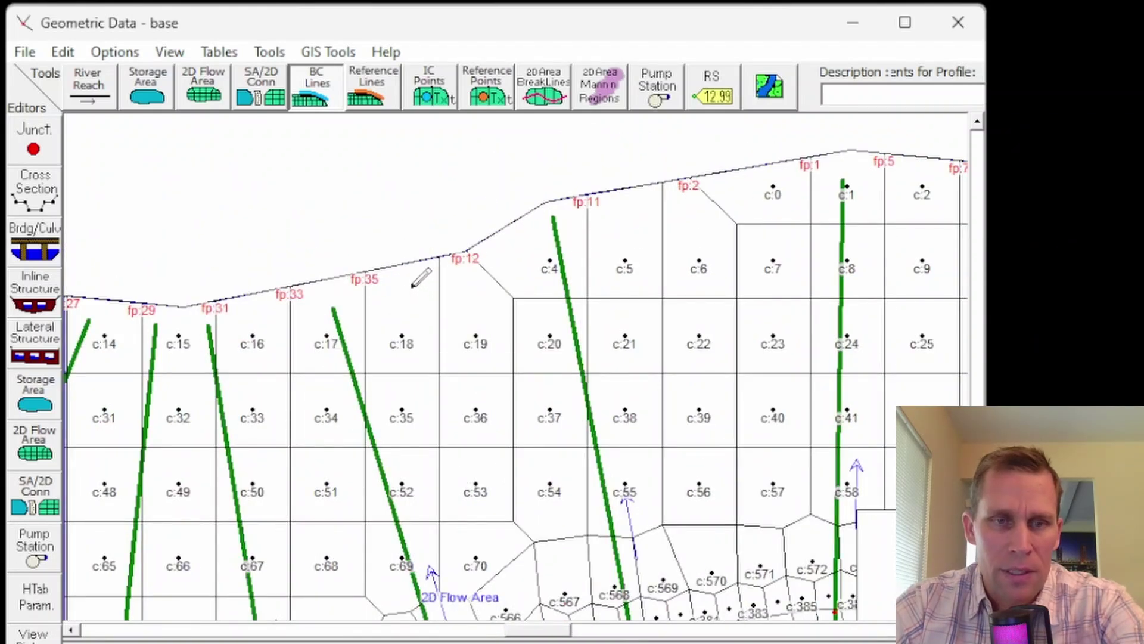
click(397, 275)
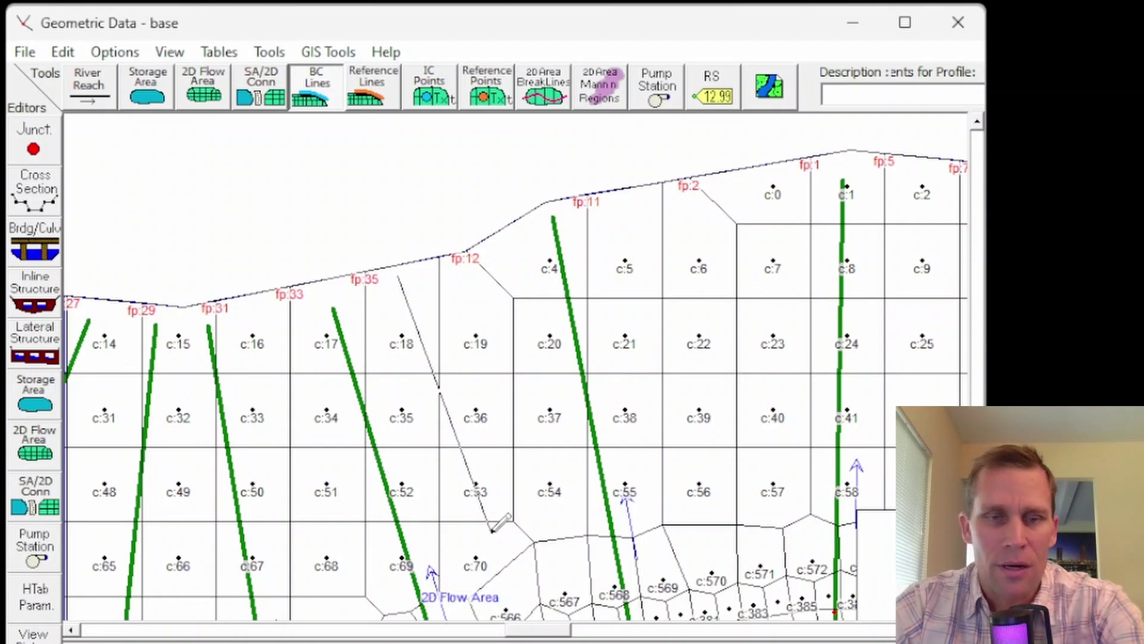
click(498, 474)
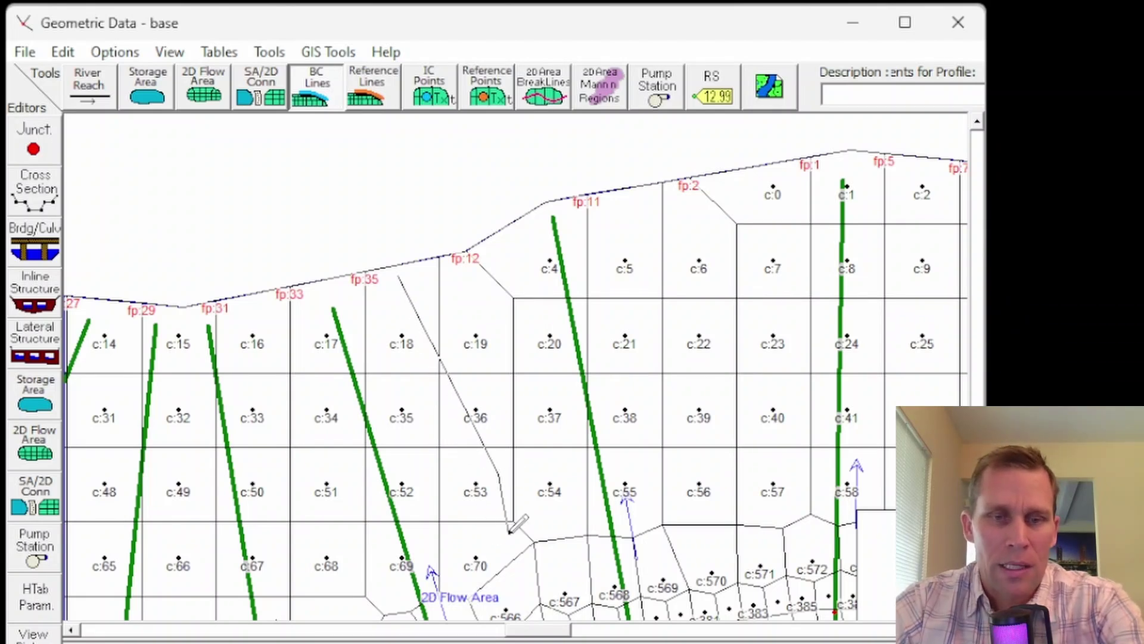
click(514, 523)
scroll(560, 575, down, 10)
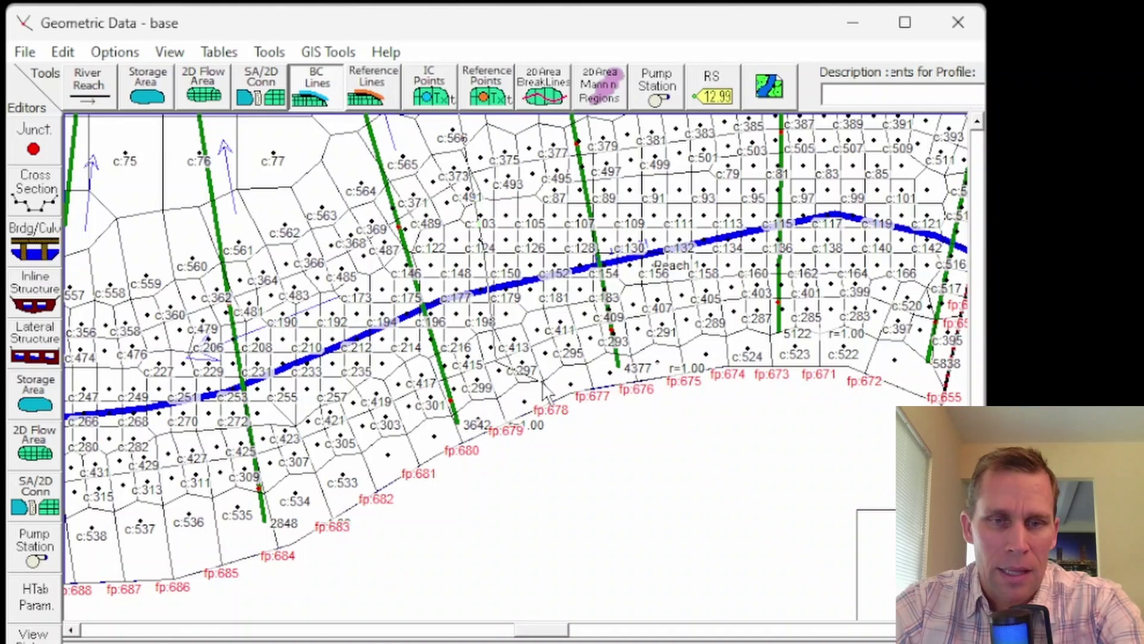
- End the BC line and name it 'internal boundary'
double_click(521, 417)
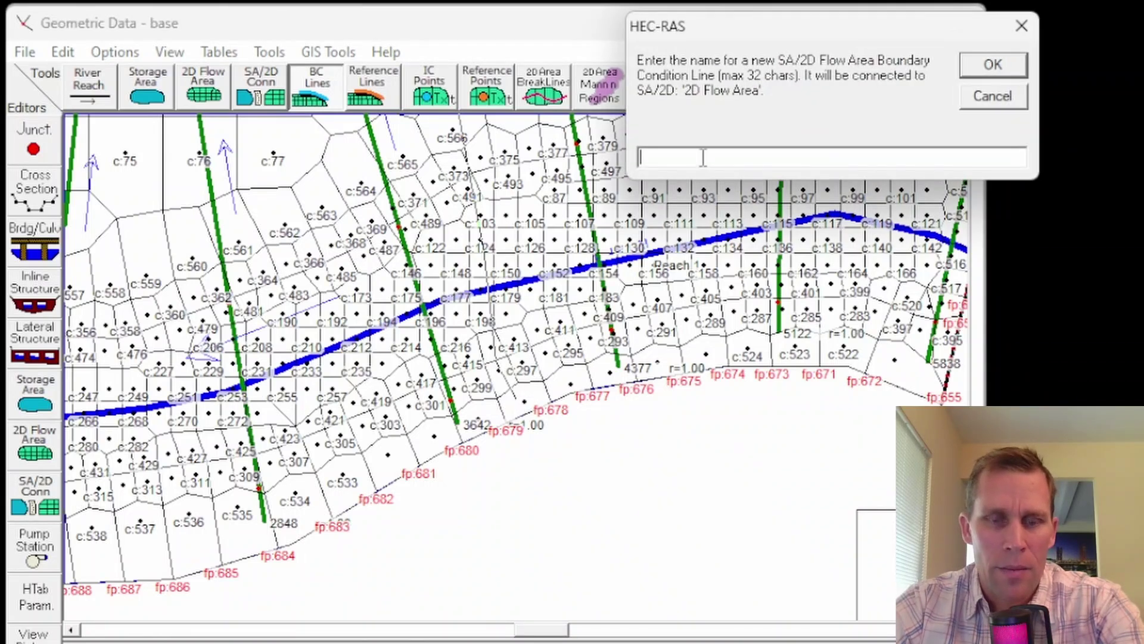
text(internal boundary)
click(992, 65)
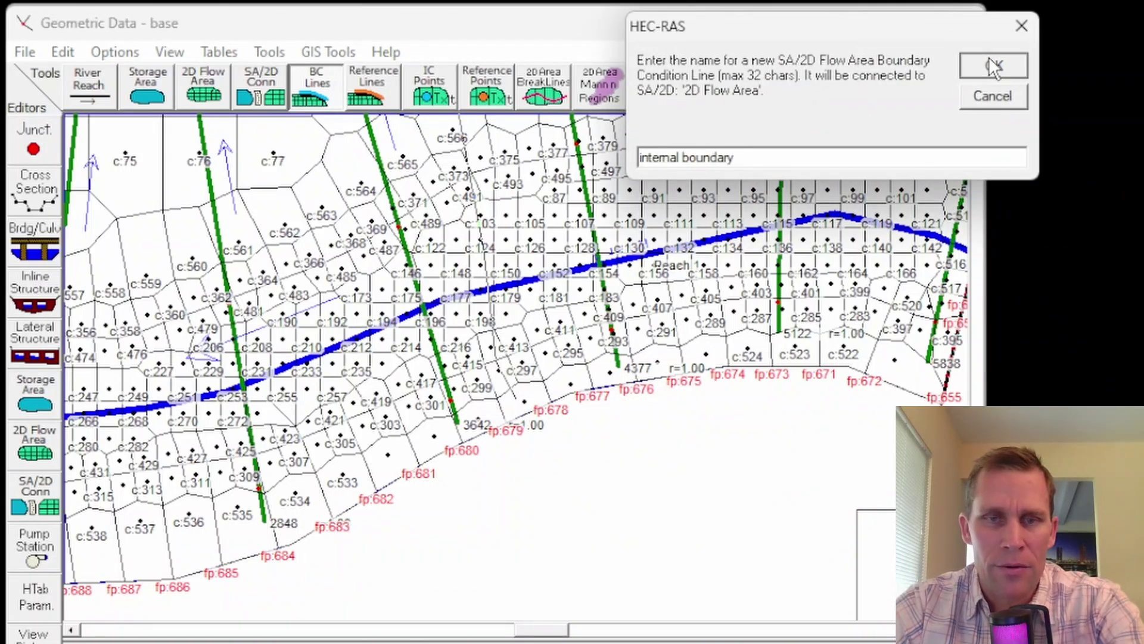
scroll(692, 263, down, 3)
scroll(586, 303, up, 4)
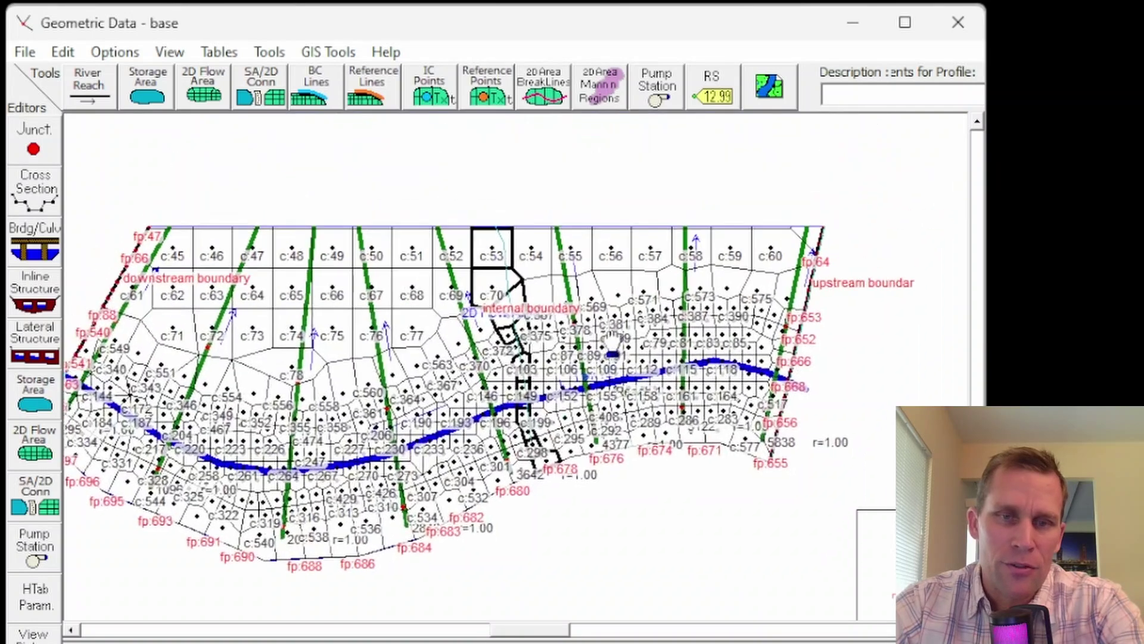
drag(587, 292, 592, 335)
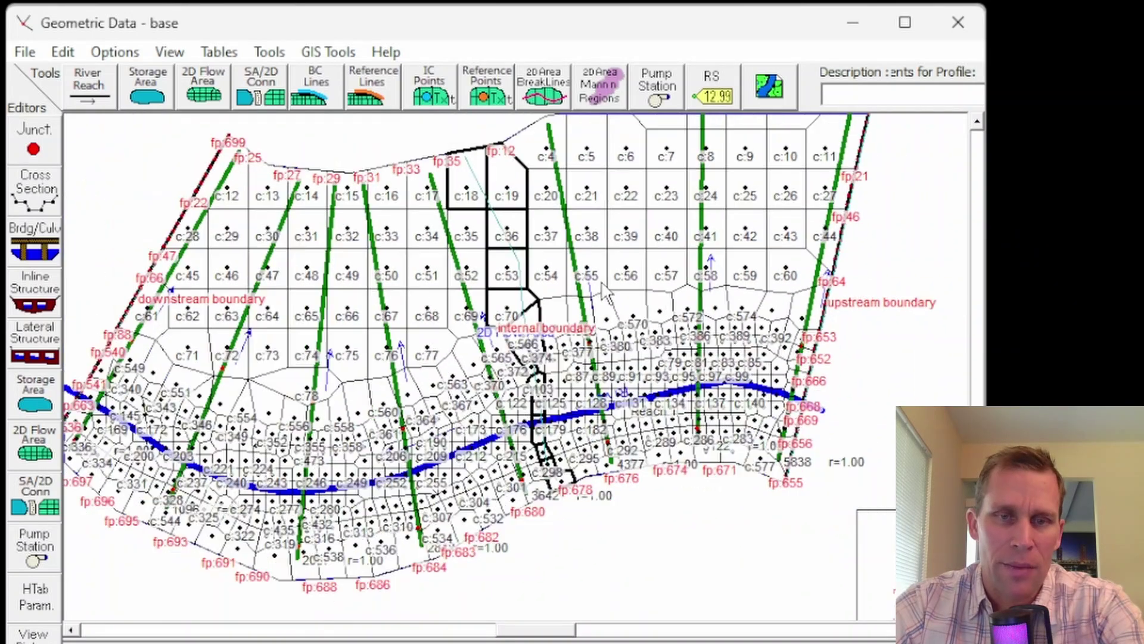
scroll(605, 295, down, 1)
scroll(583, 274, up, 1)
- Follow the internal boundary line down to the river, then go to the geometry File menu
drag(586, 277, 422, 298)
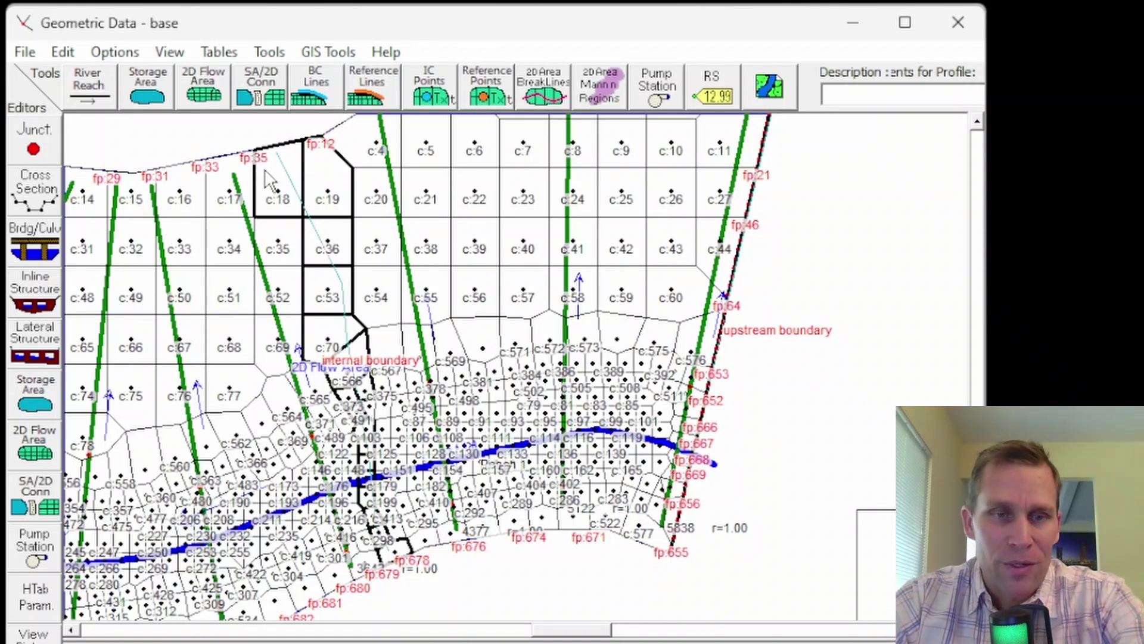
scroll(255, 179, up, 3)
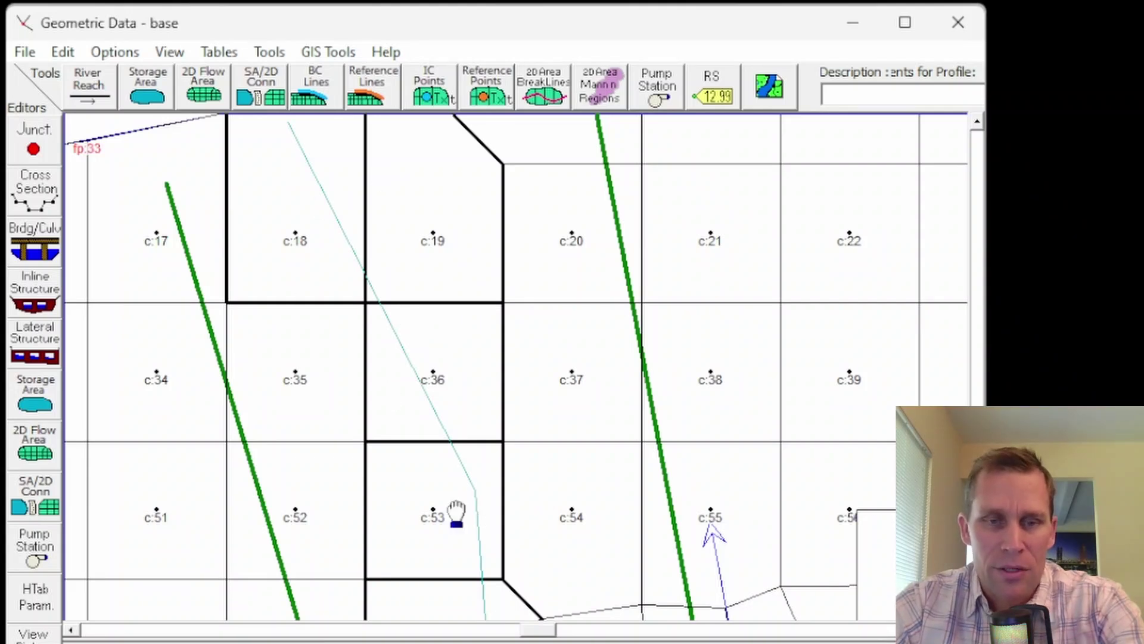
drag(455, 516, 332, 128)
drag(417, 471, 393, 259)
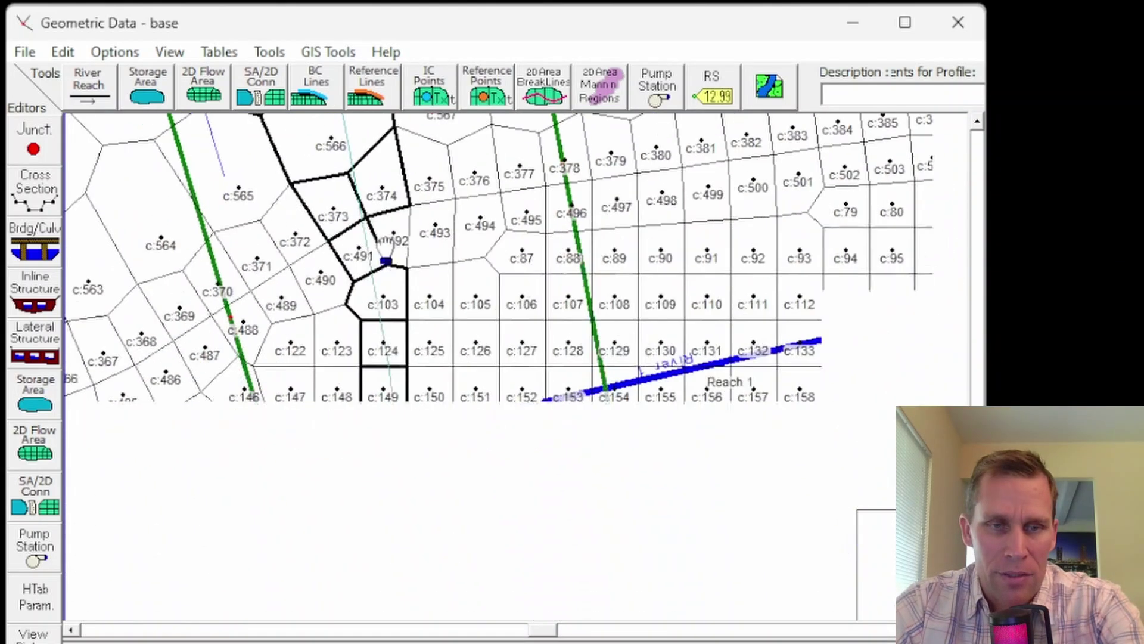
drag(423, 429, 407, 349)
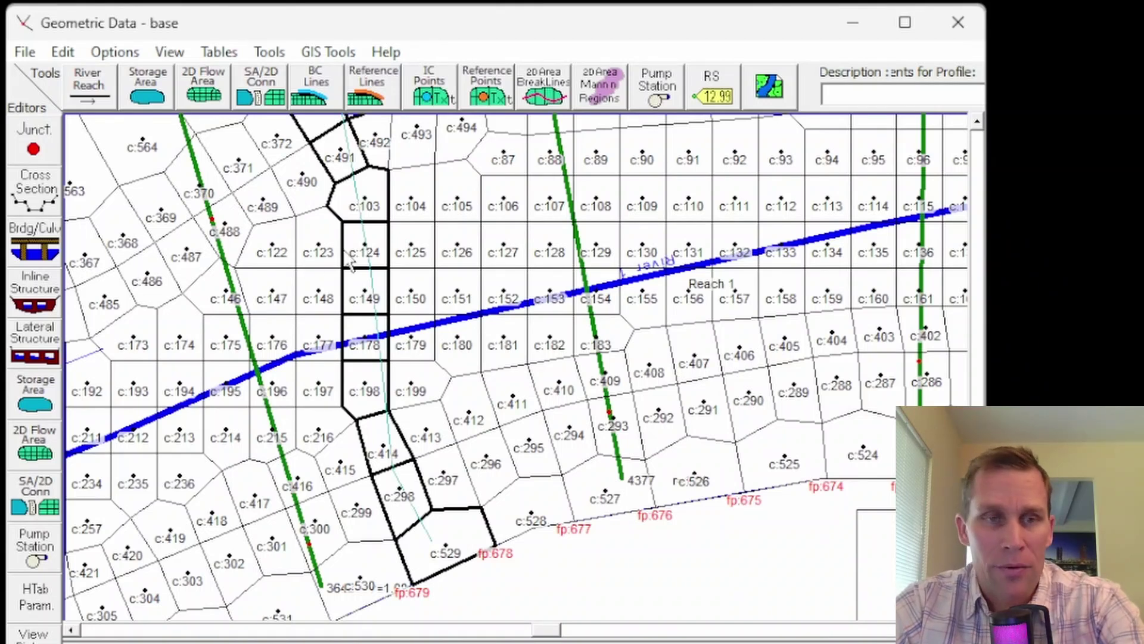
click(24, 54)
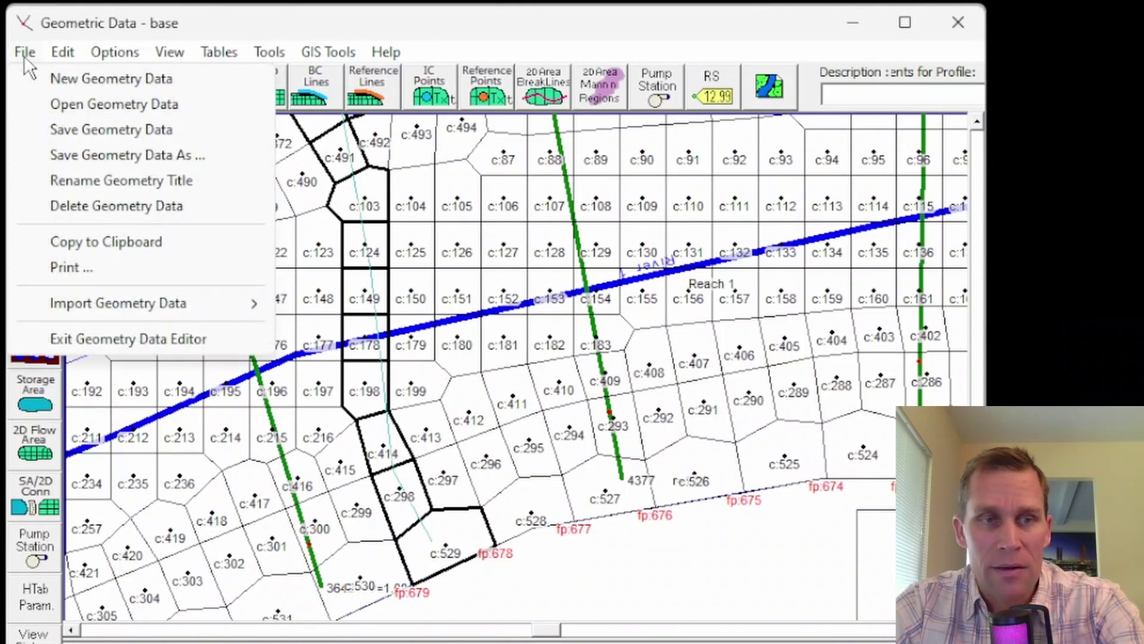
- Save the geometry data, then edit the base geometry's Boundary Condition Lines layer in RAS Mapper
click(61, 125)
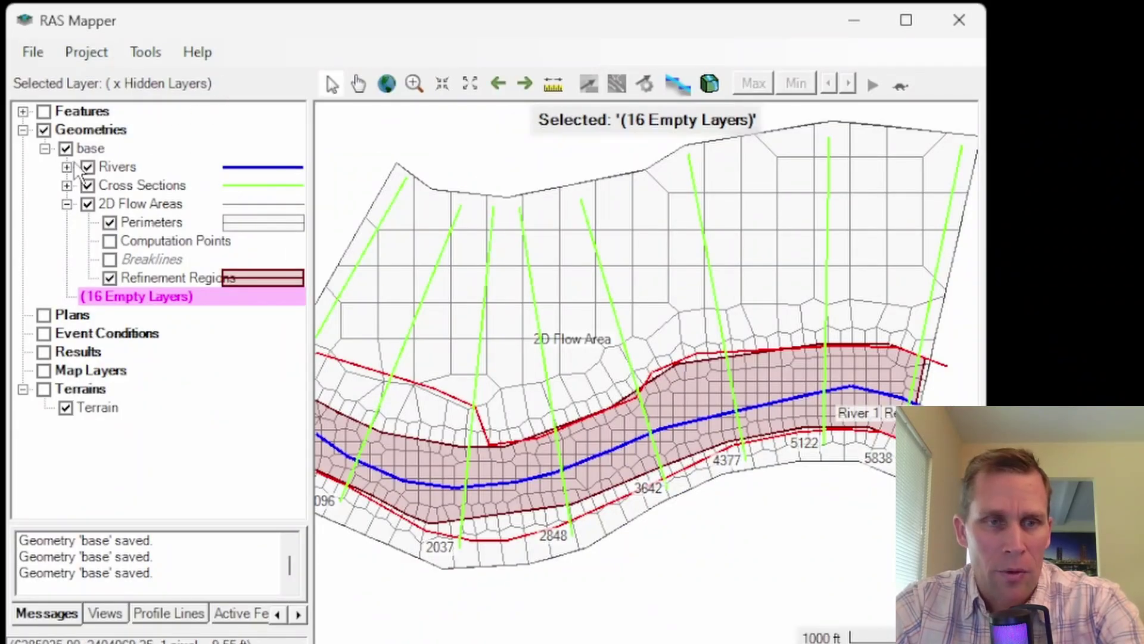
click(87, 149)
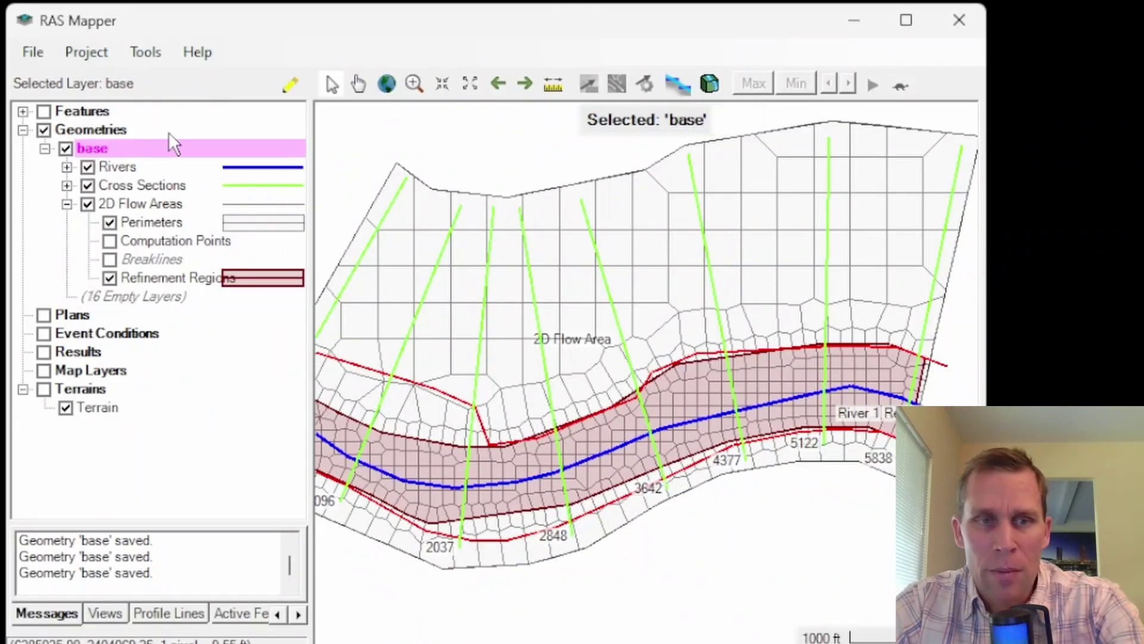
click(290, 86)
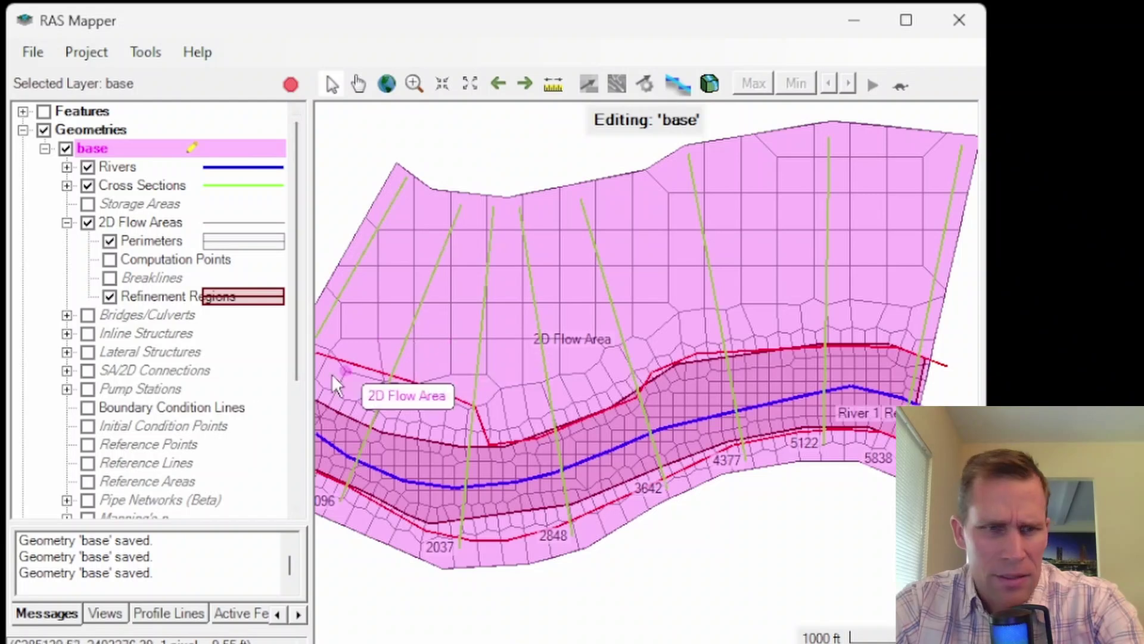
click(132, 410)
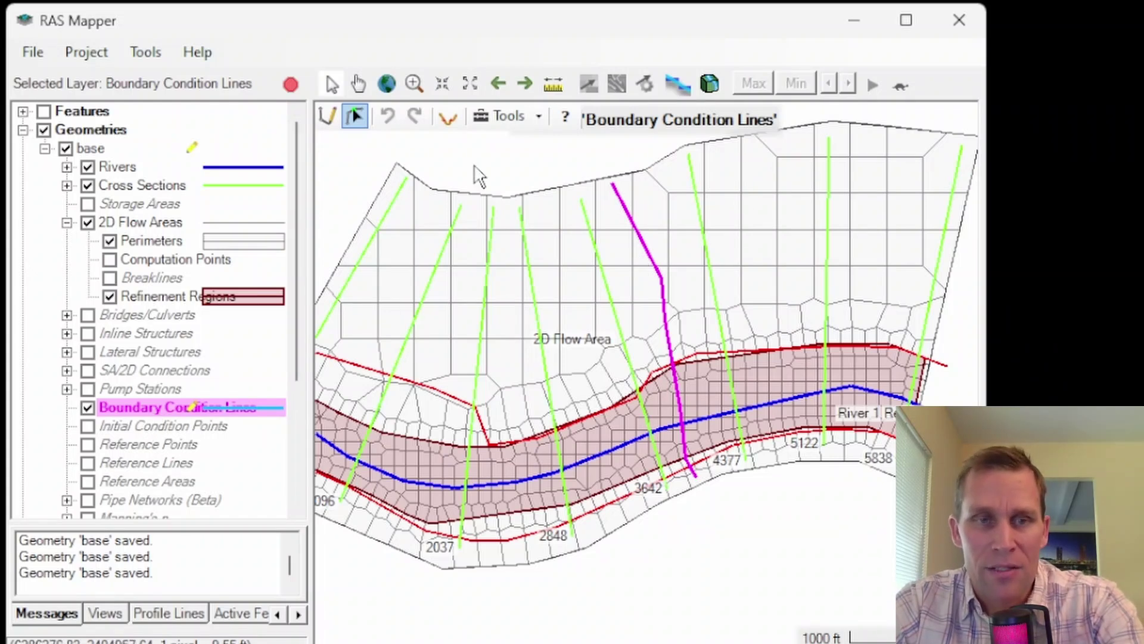
- Draw a BC line from the top edge to the river, name it 'internal boundary2', and save the edits
click(327, 123)
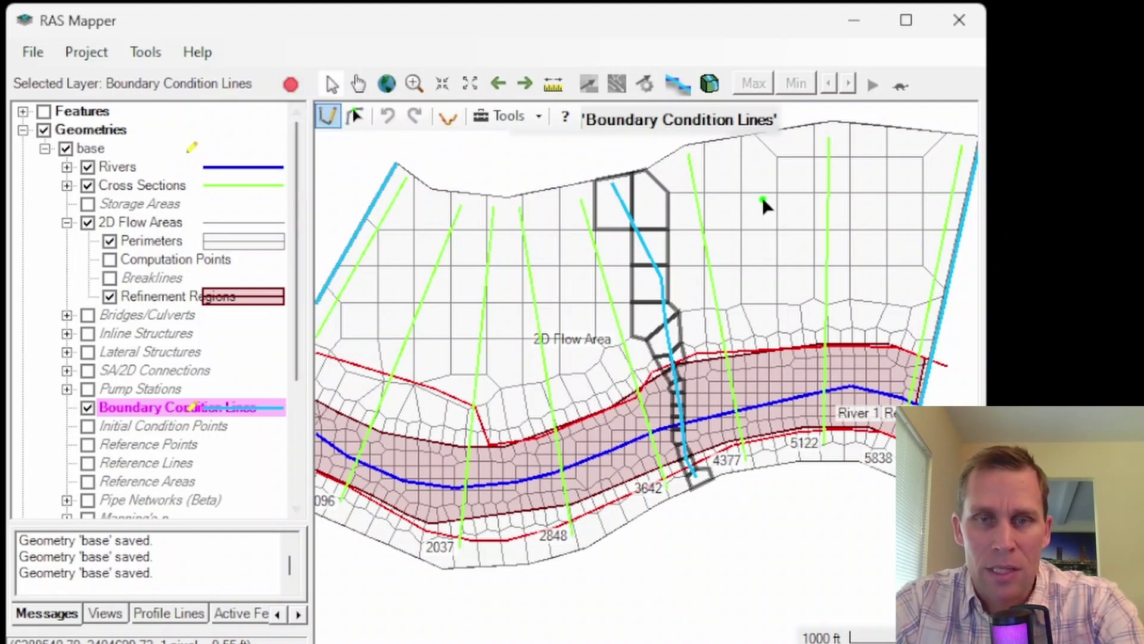
click(791, 147)
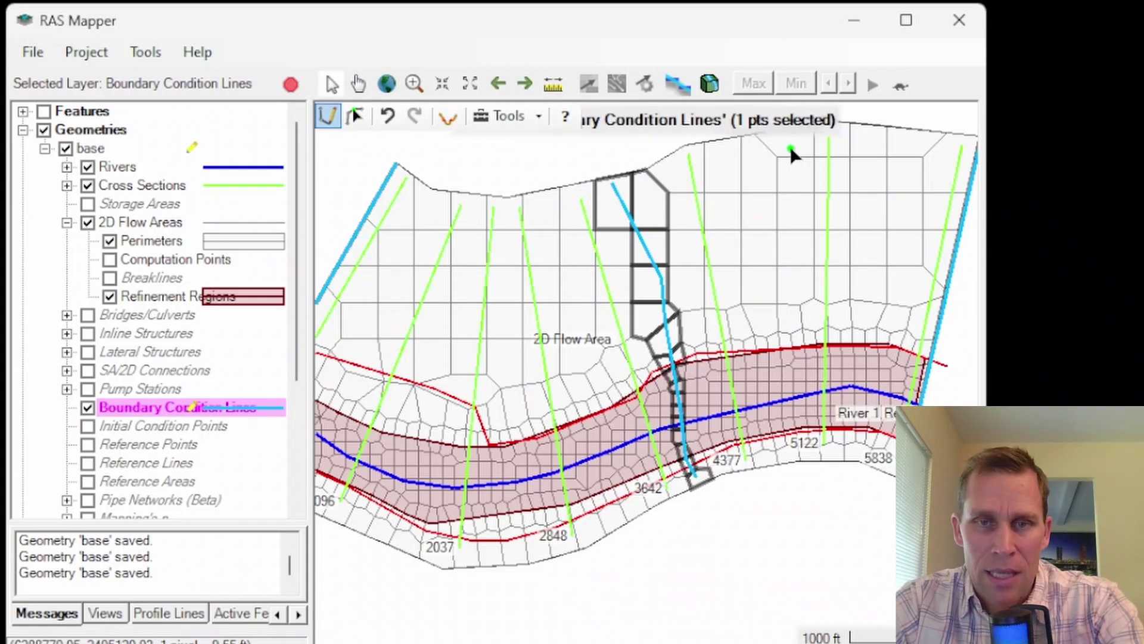
click(793, 275)
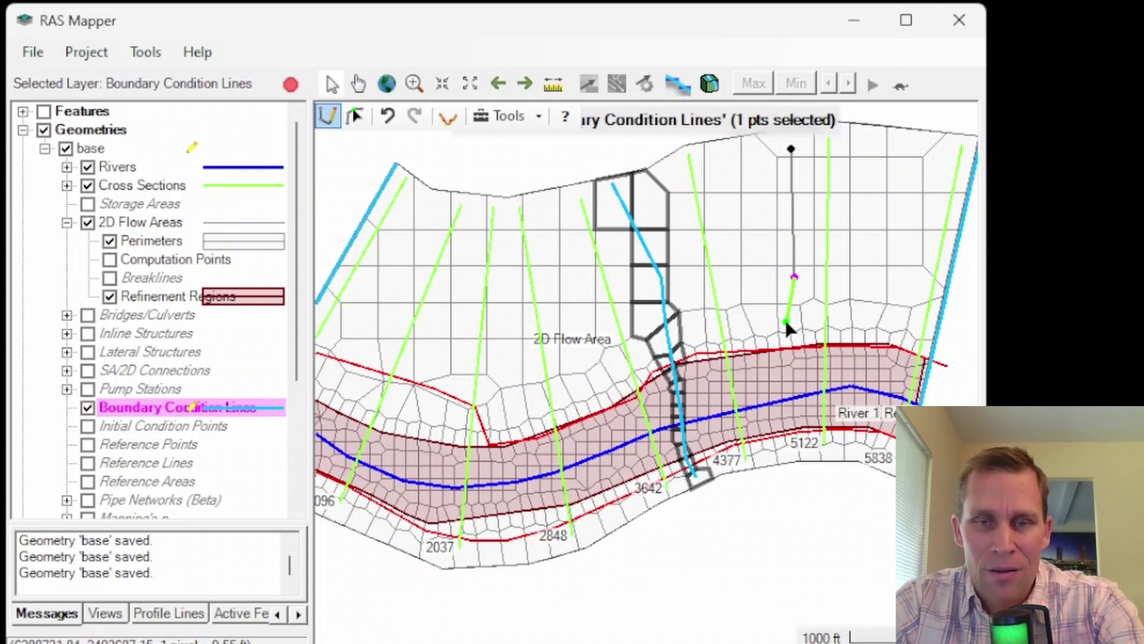
double_click(799, 452)
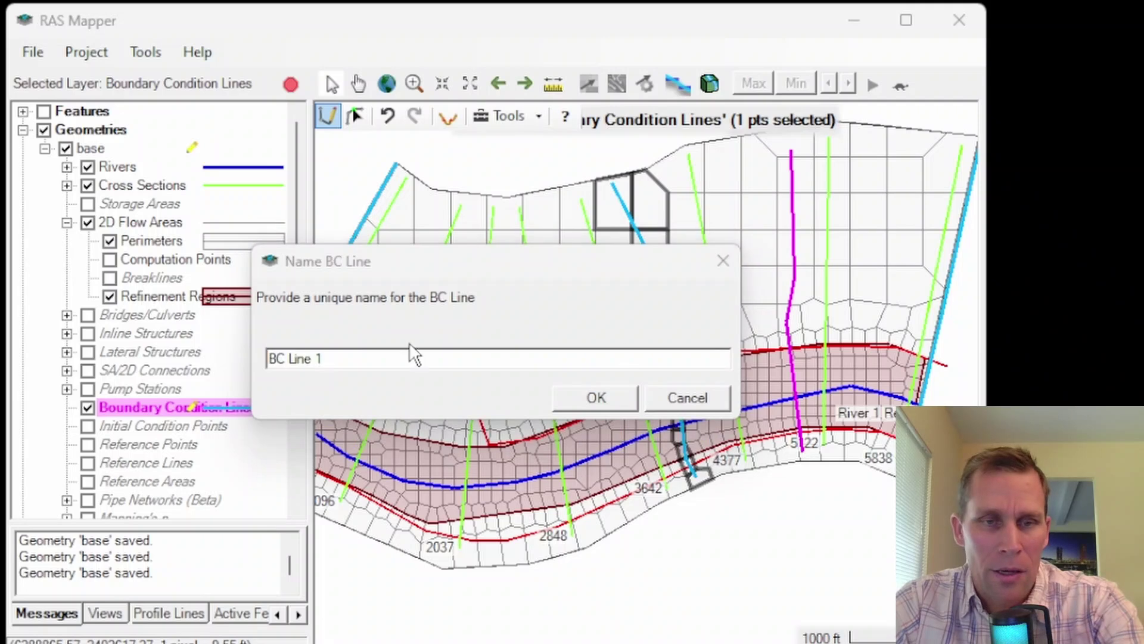
drag(358, 358, 139, 360)
text(internal boundary2)
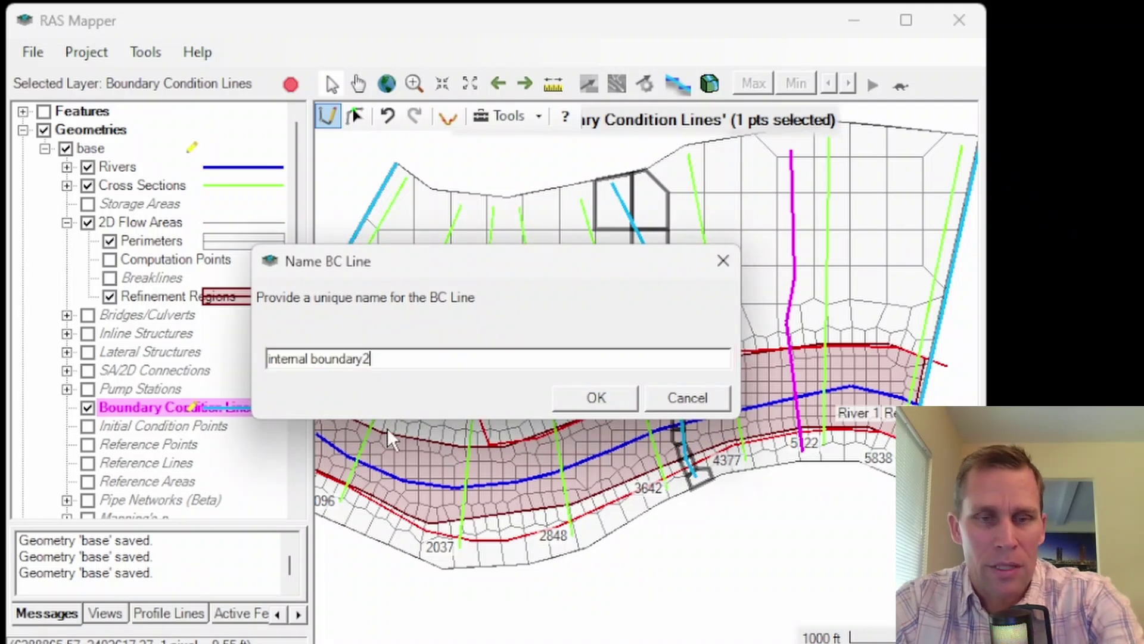
click(595, 397)
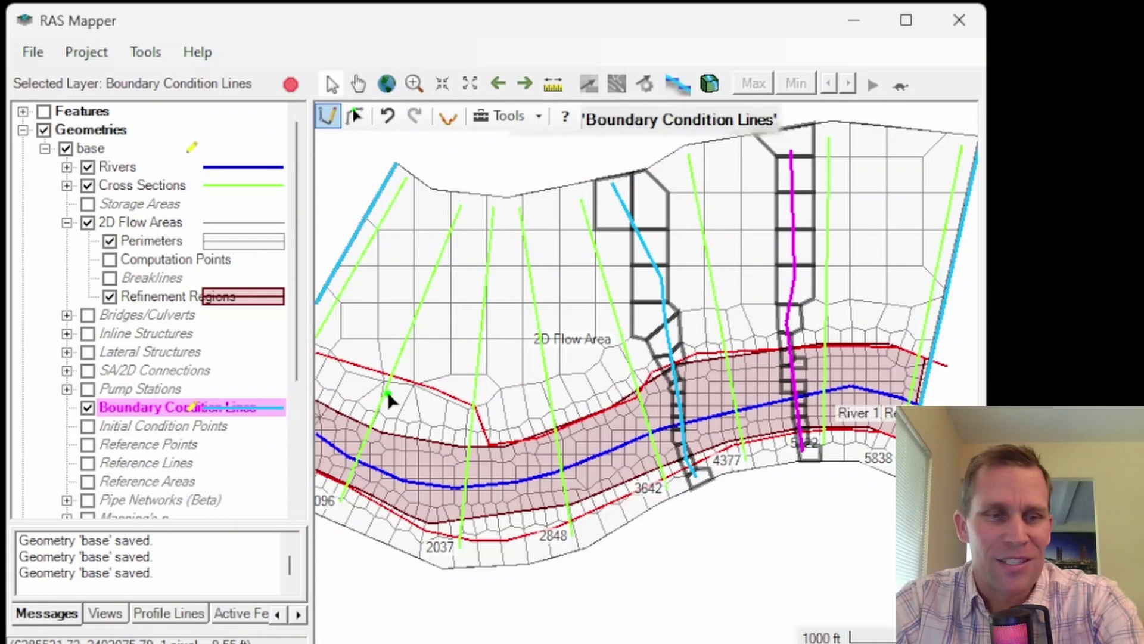
click(291, 84)
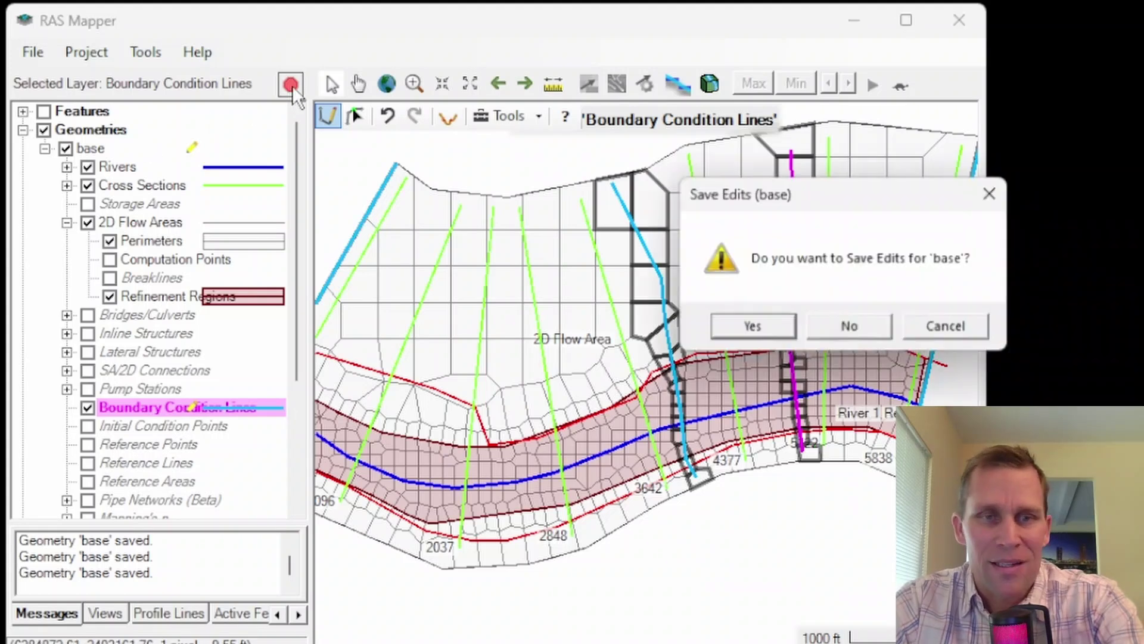
click(768, 332)
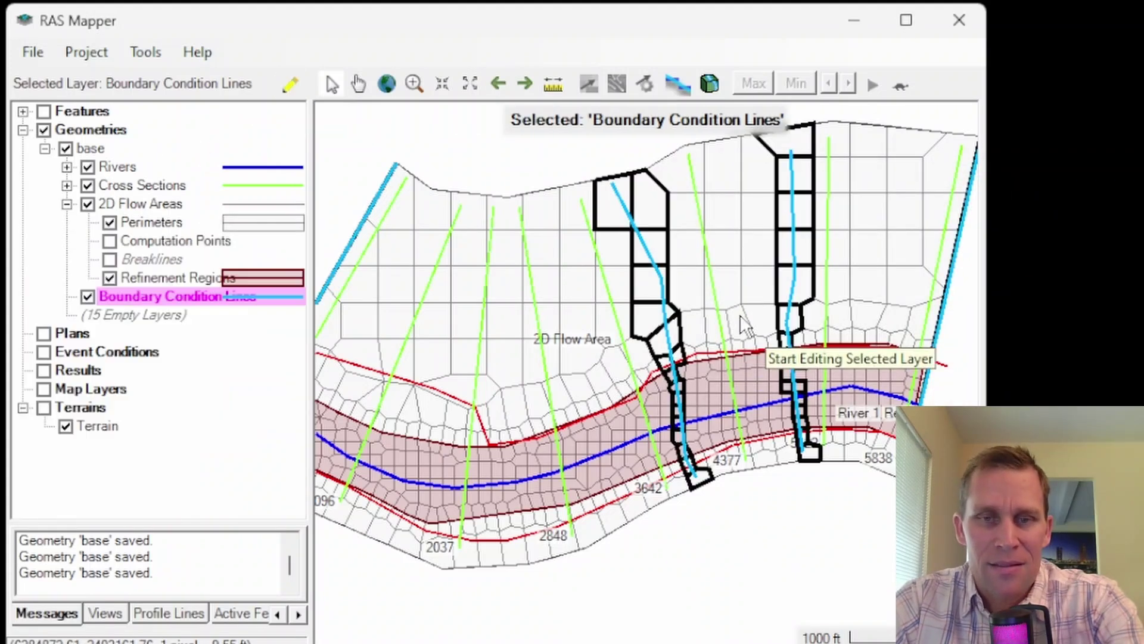
- Bring up Unsteady Flow Data and check the downstream, internal boundary2 and internal boundary rows
drag(605, 347, 597, 388)
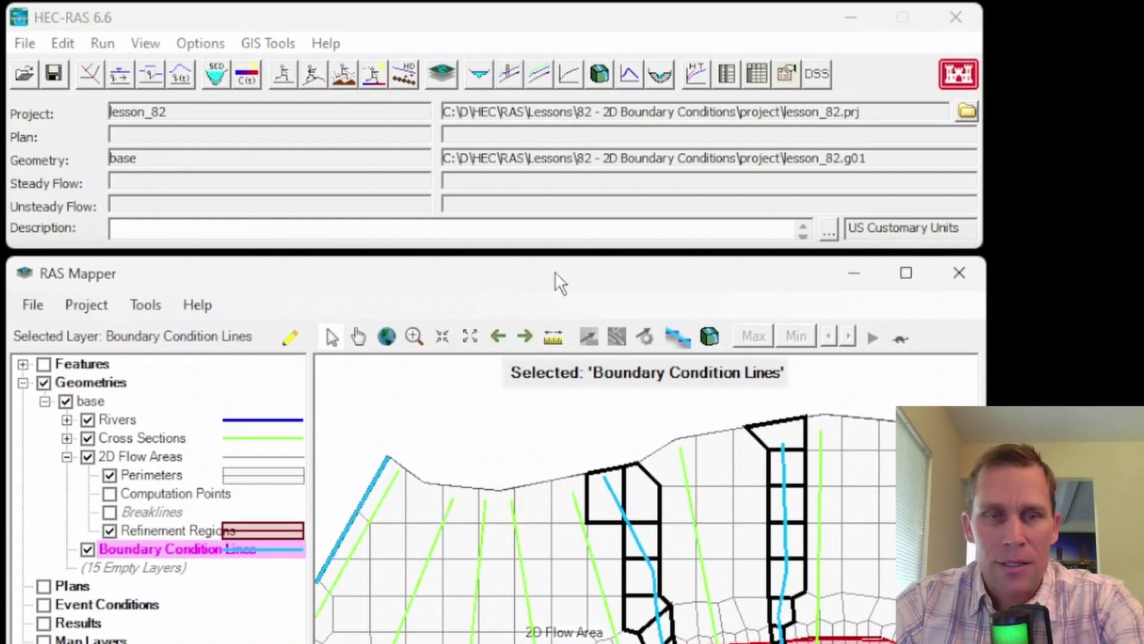
click(70, 42)
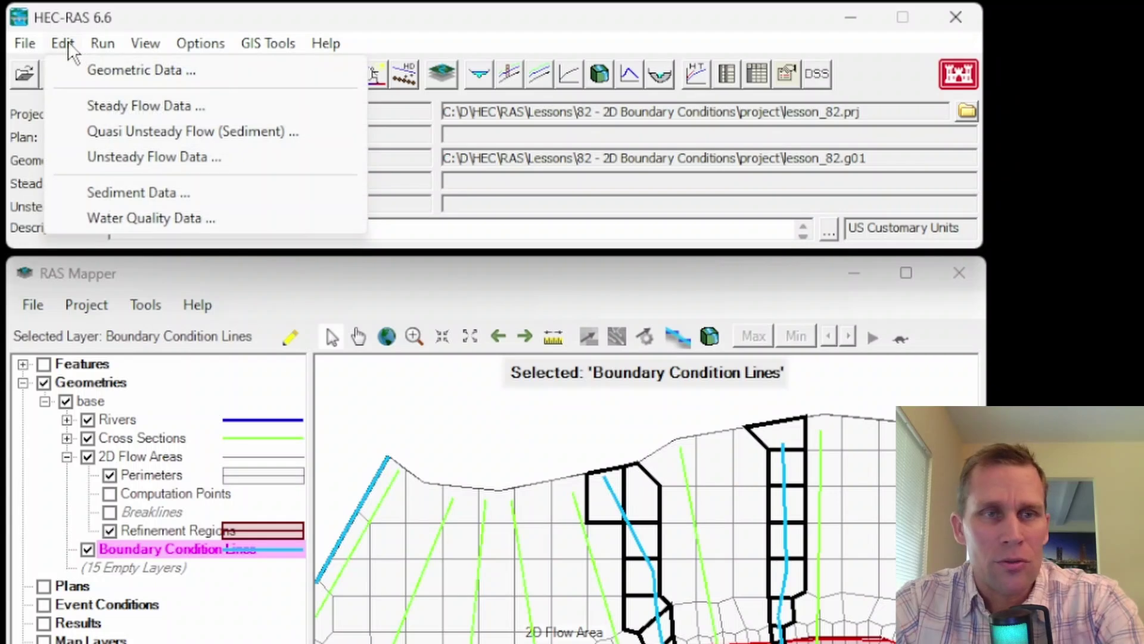
click(109, 156)
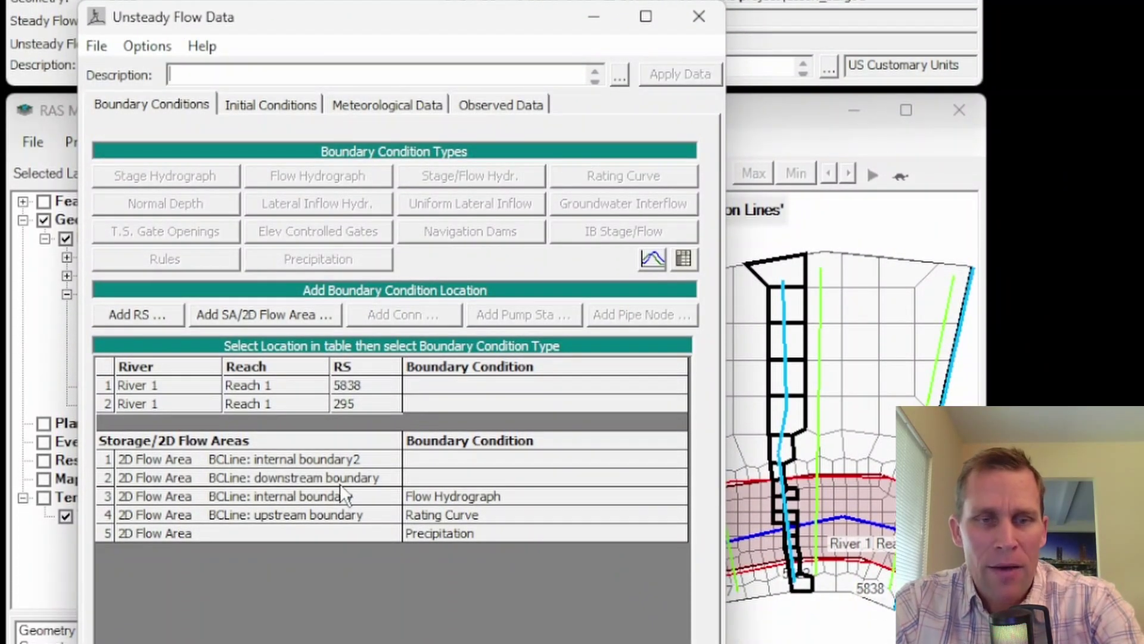
click(335, 479)
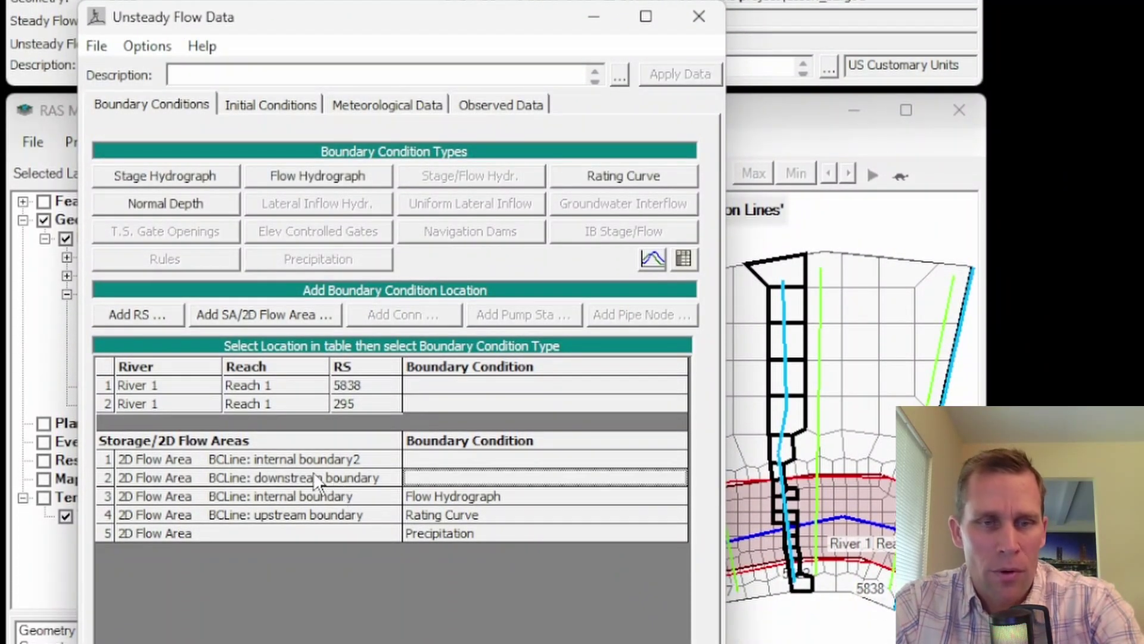
click(306, 458)
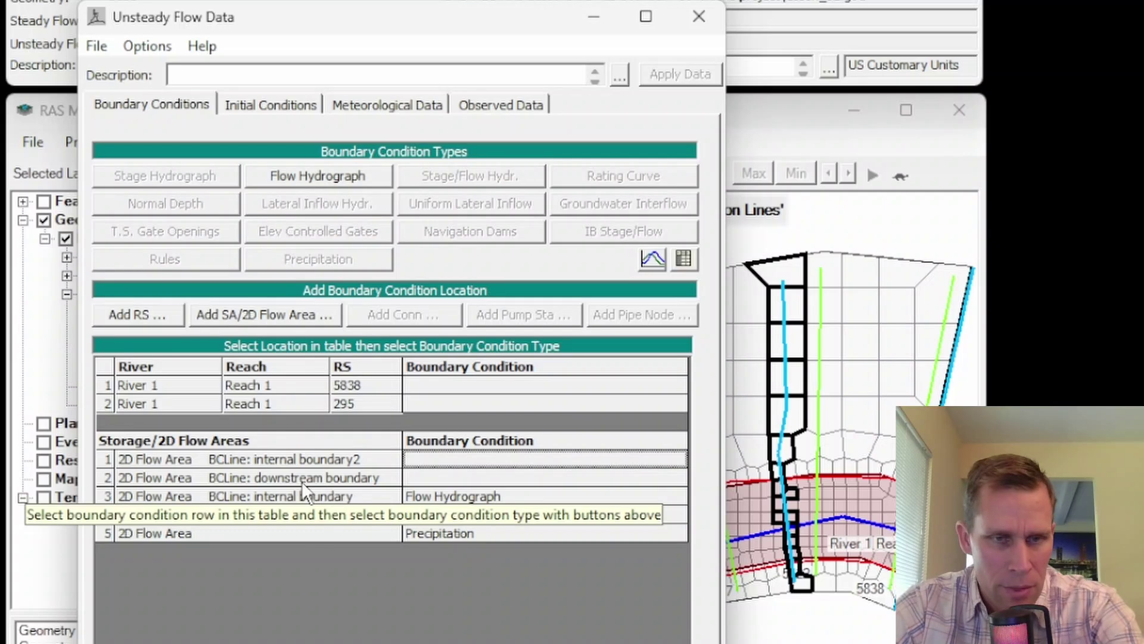
click(318, 495)
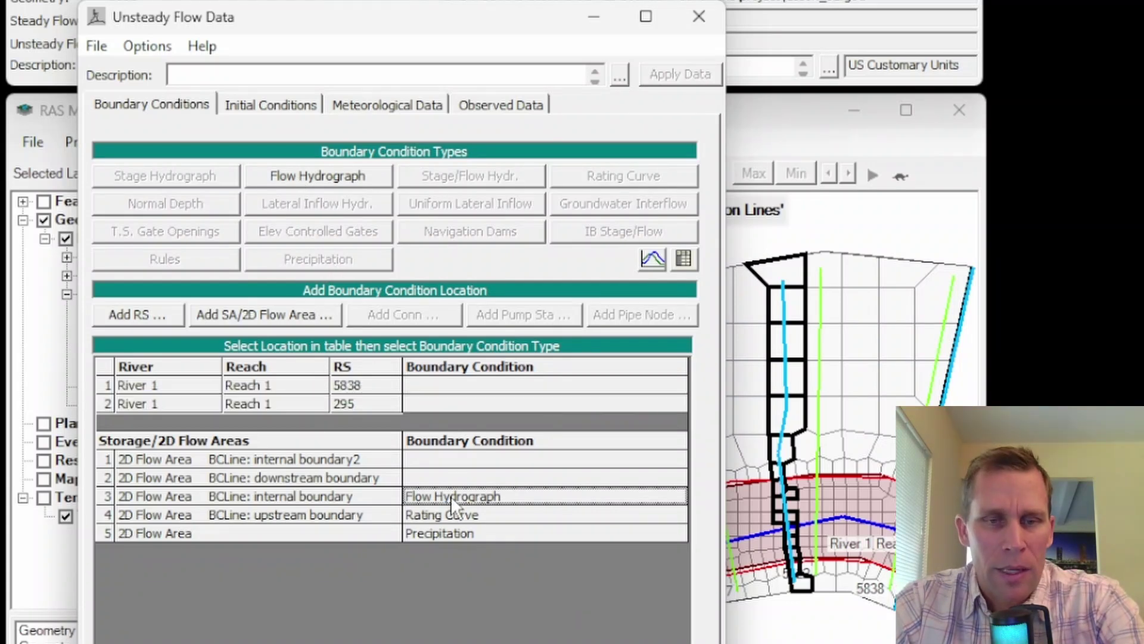
- Select the Flow cells from 0:00 to 6:00 in the internal boundary's Flow Hydrograph and accept it
click(317, 174)
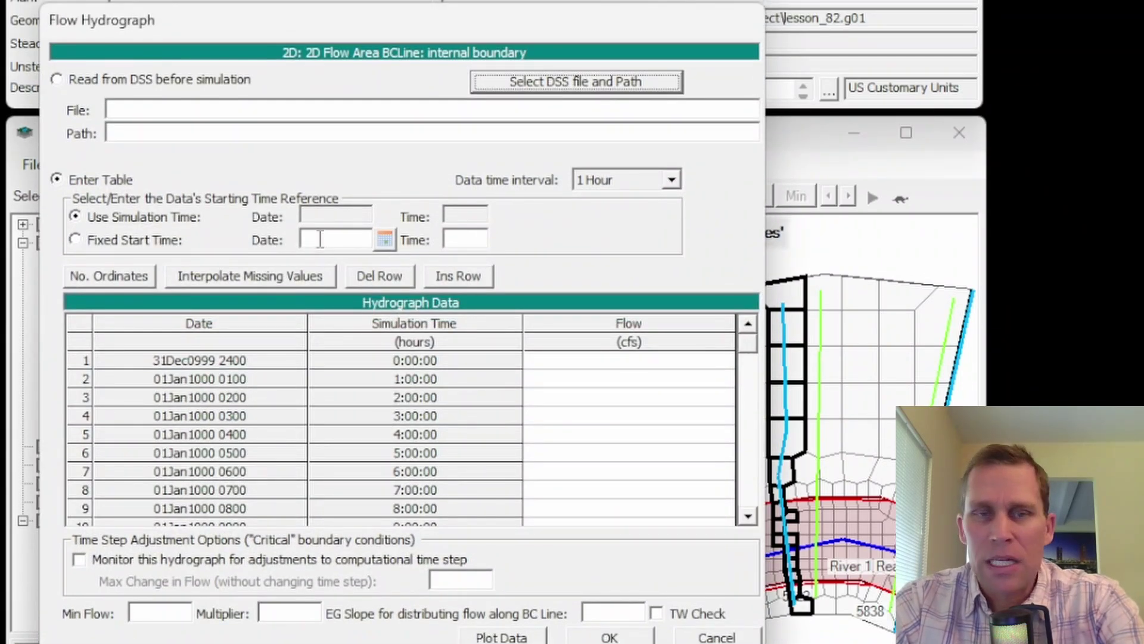
drag(297, 33, 304, 25)
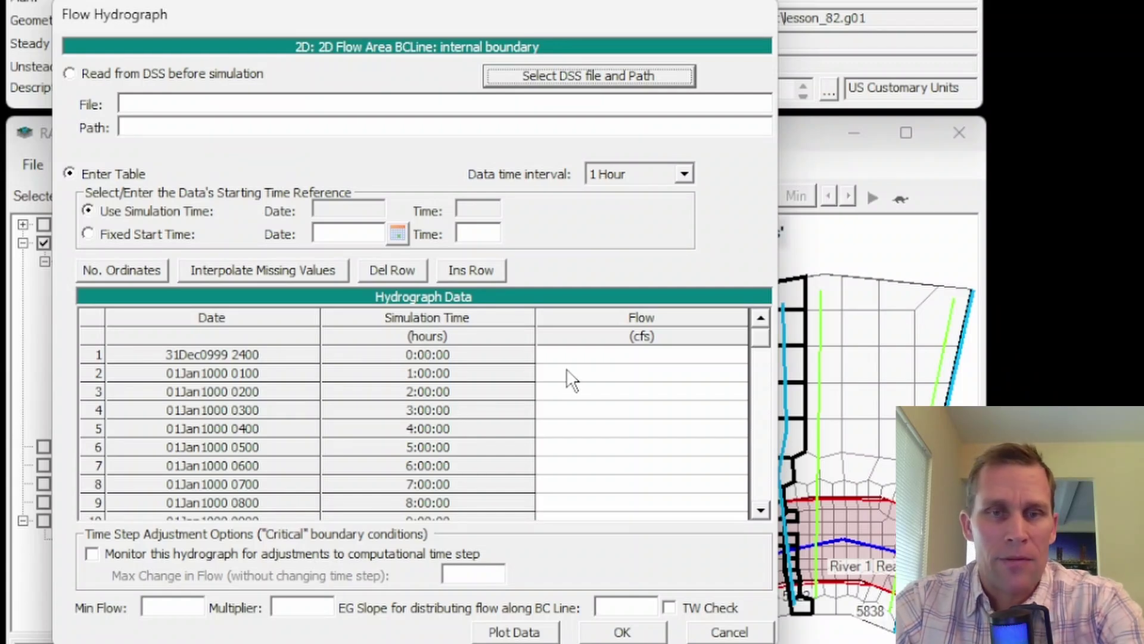
drag(577, 356, 598, 505)
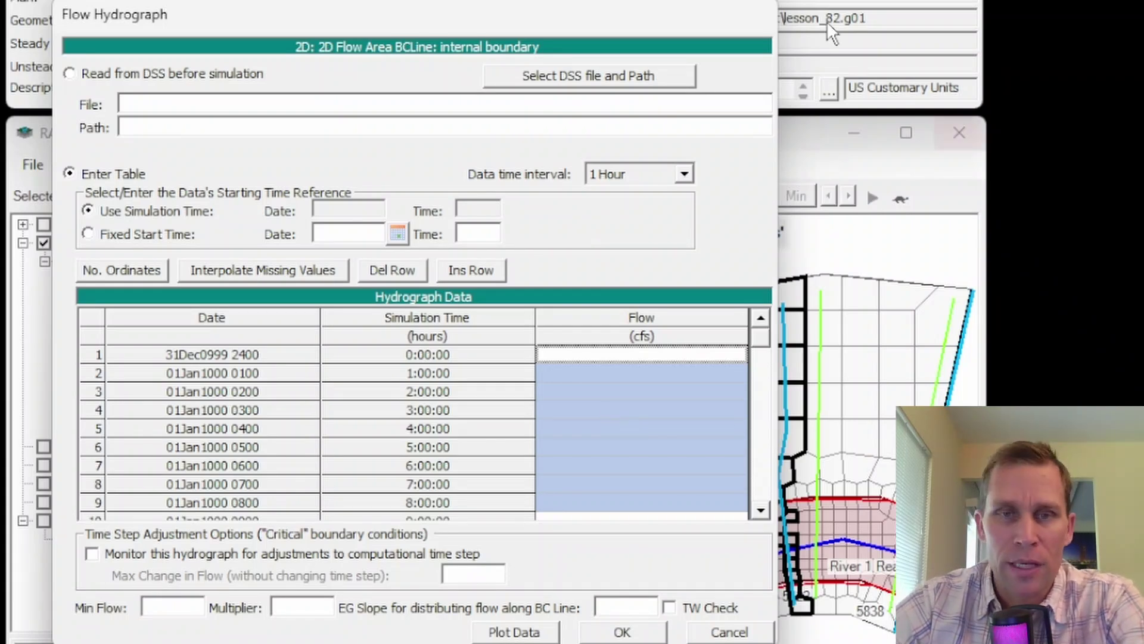
drag(600, 15, 431, 45)
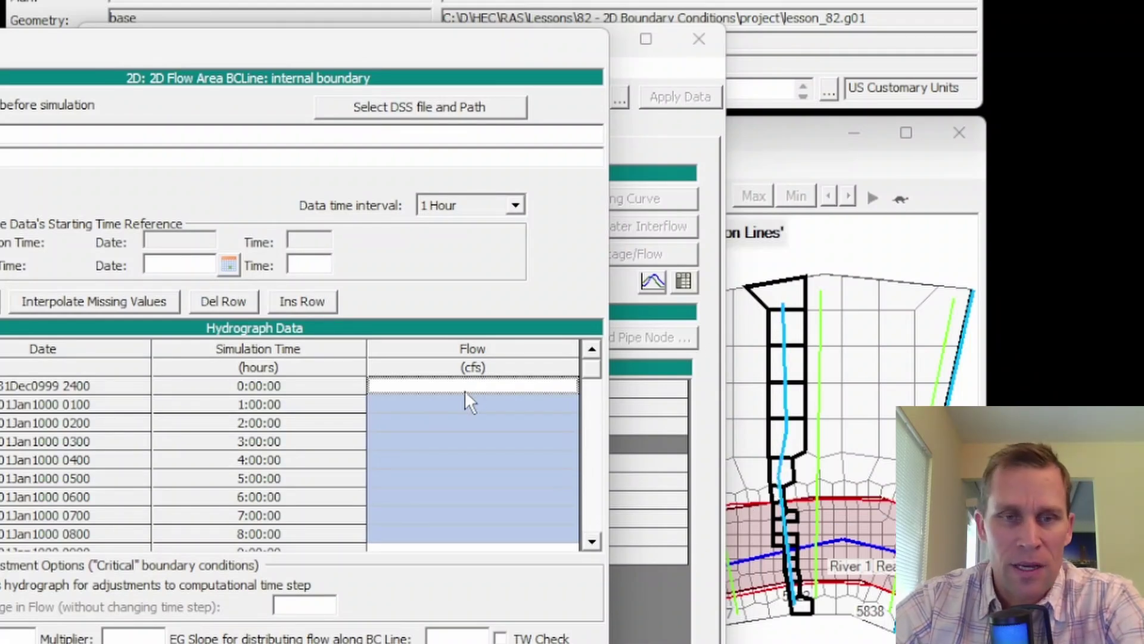
drag(467, 387, 471, 517)
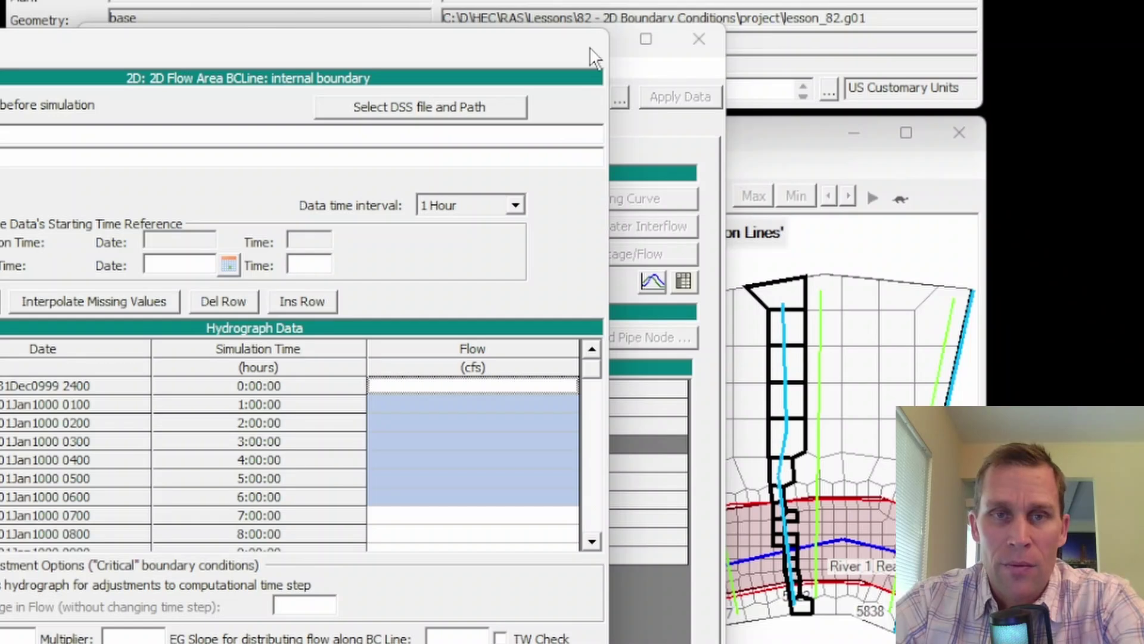
click(492, 603)
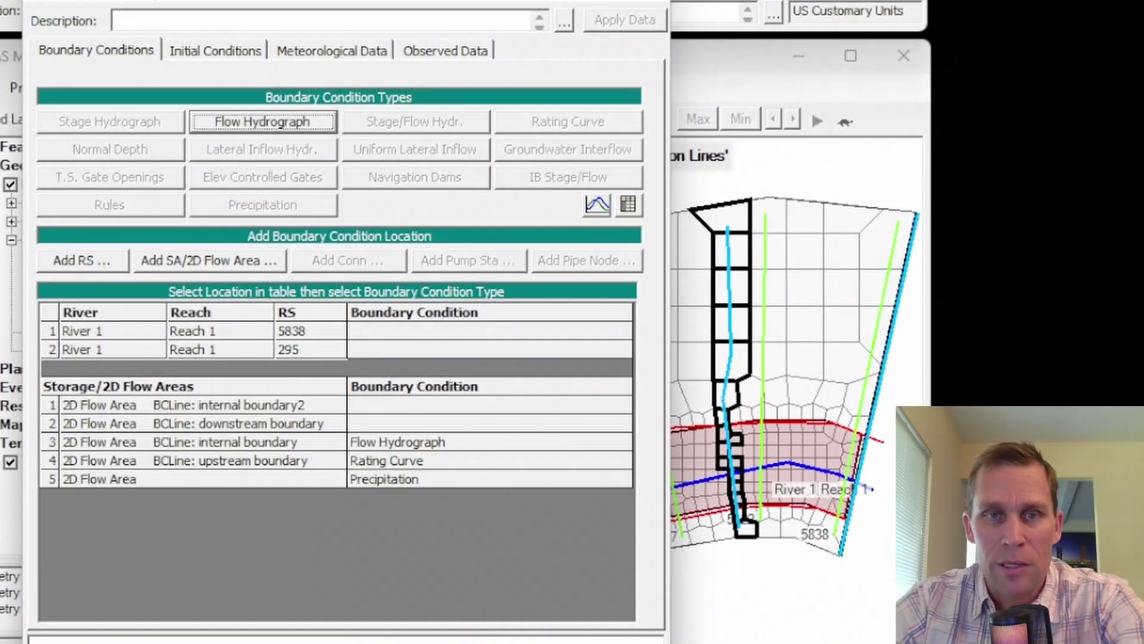
- Add '2D Flow Area' as a new storage/2D boundary location and select its new row
drag(417, 39, 267, 40)
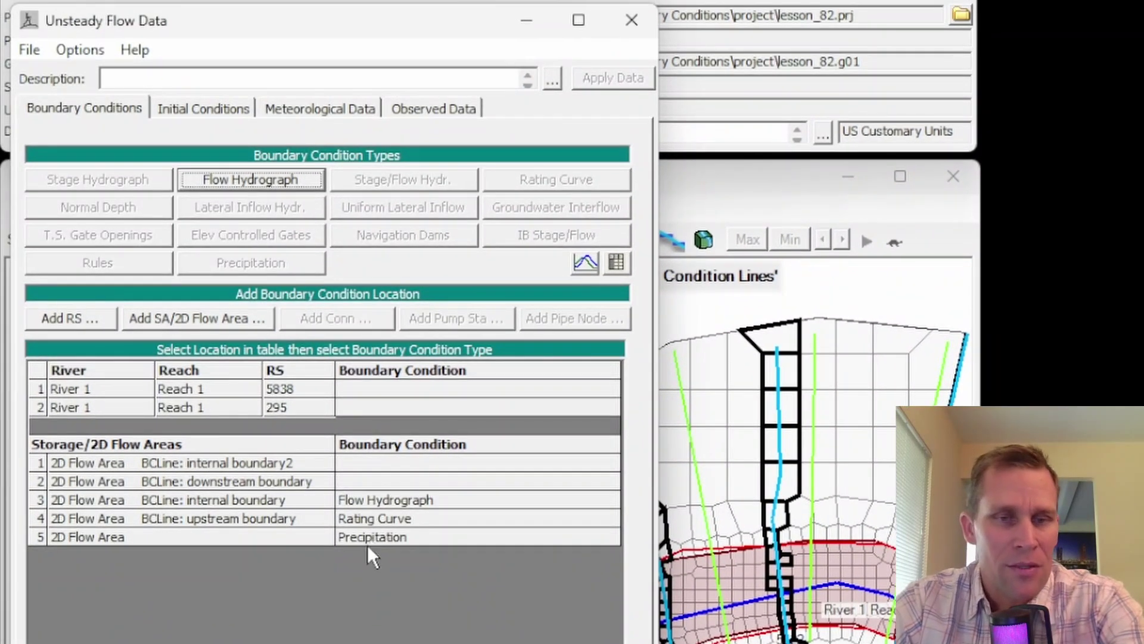
click(366, 539)
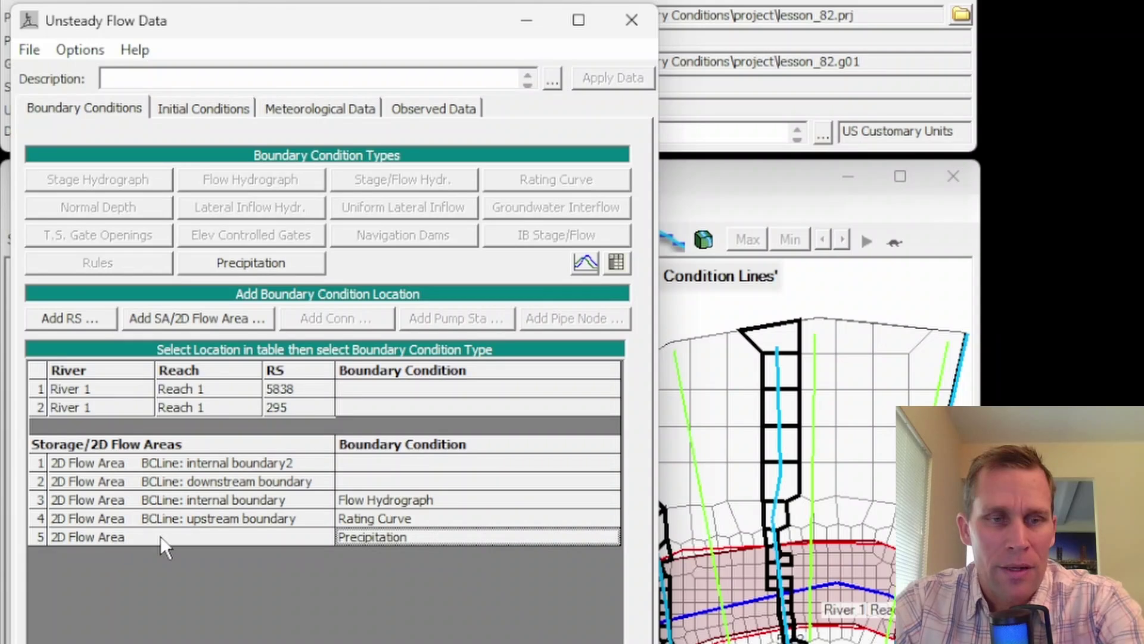
click(195, 320)
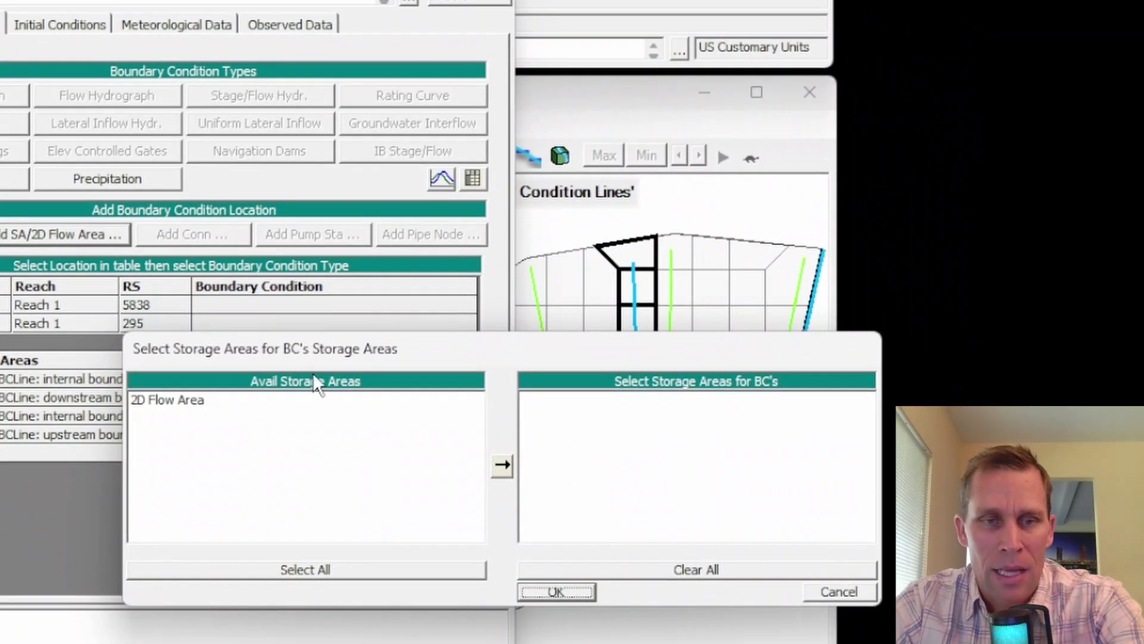
click(168, 403)
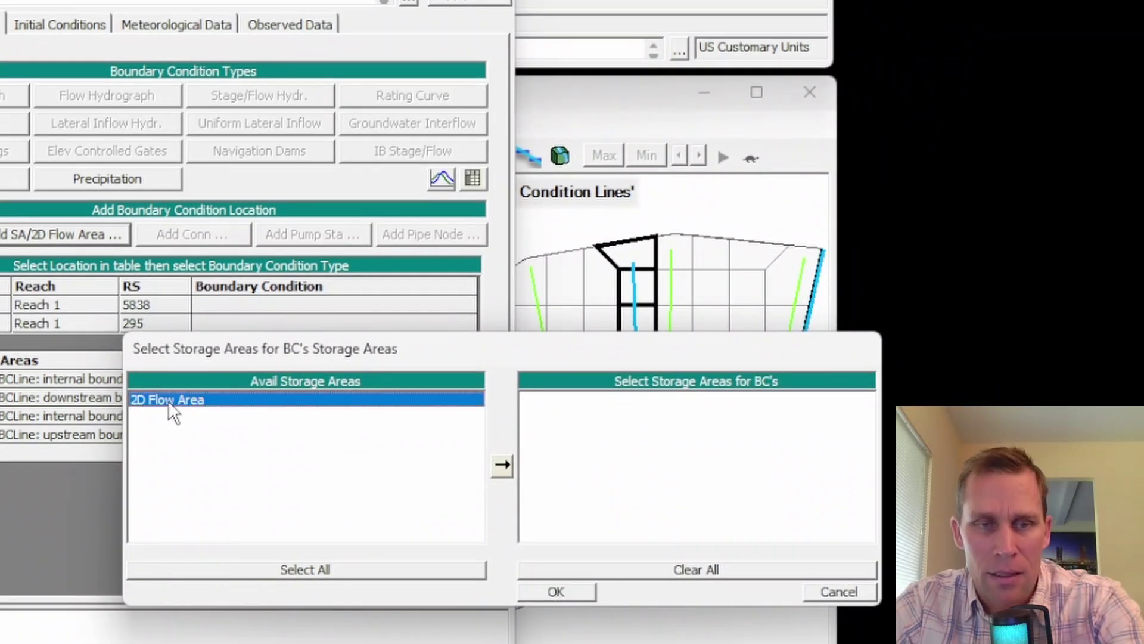
click(315, 569)
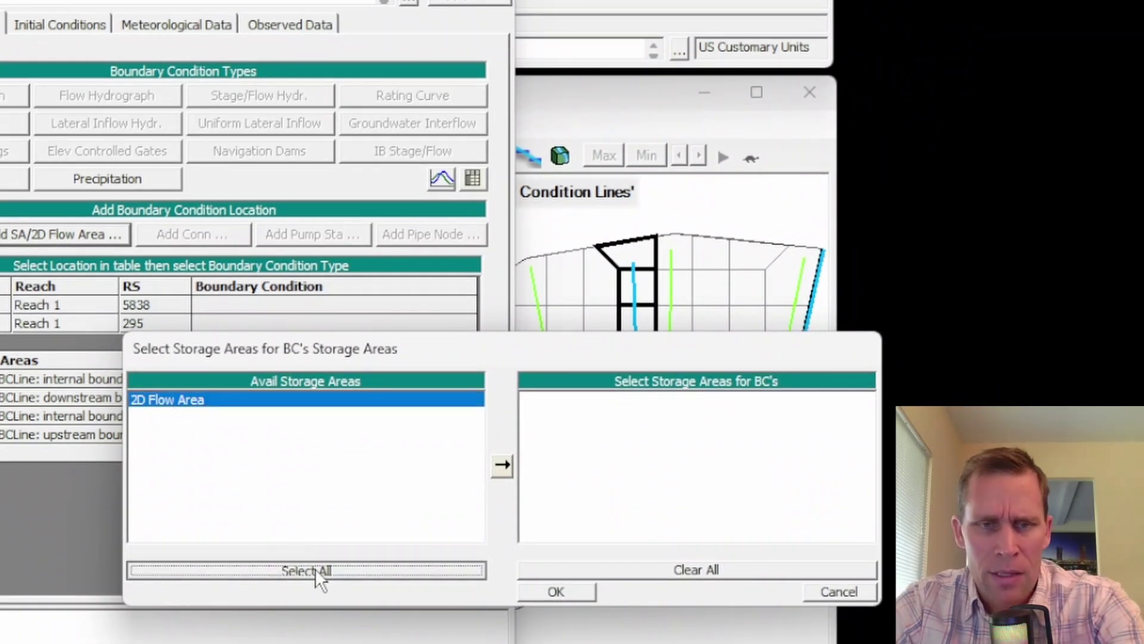
click(576, 399)
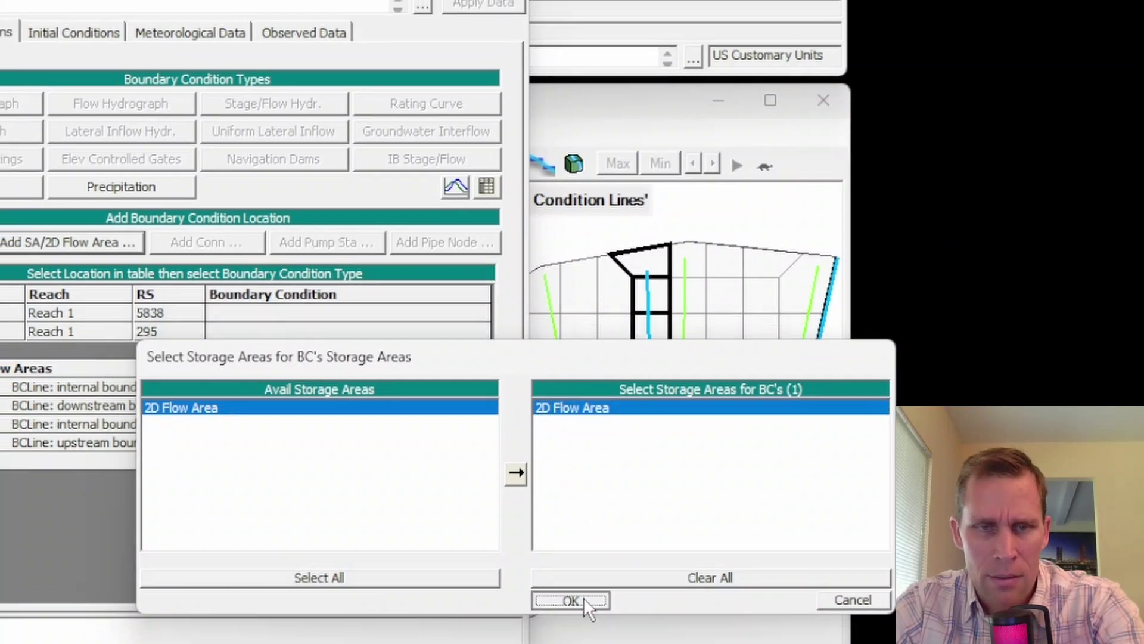
click(582, 593)
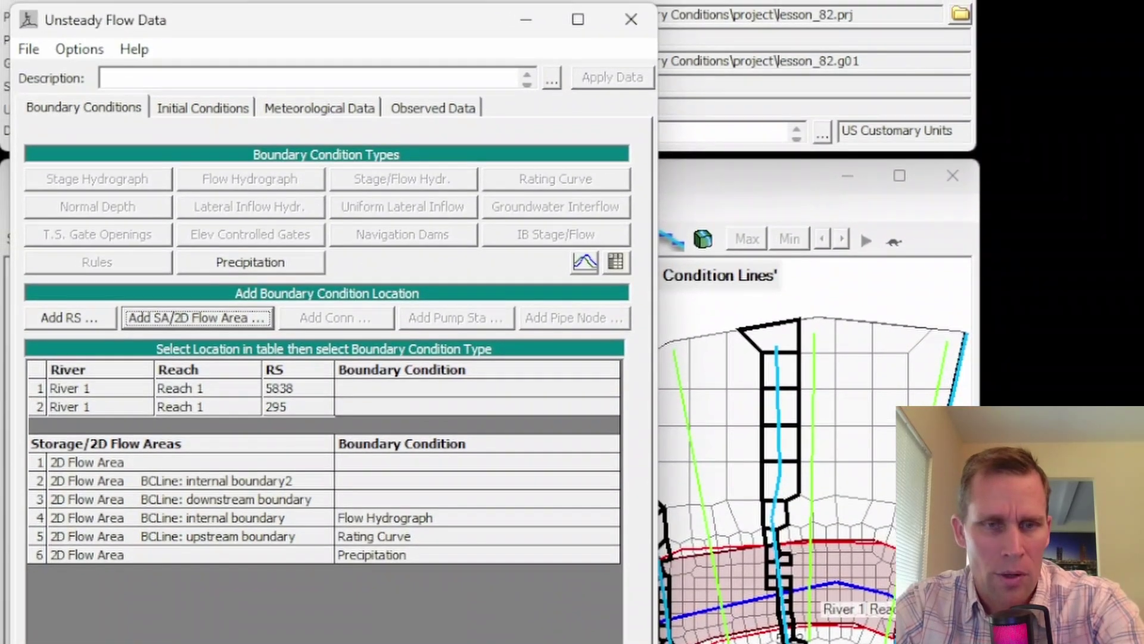
click(225, 459)
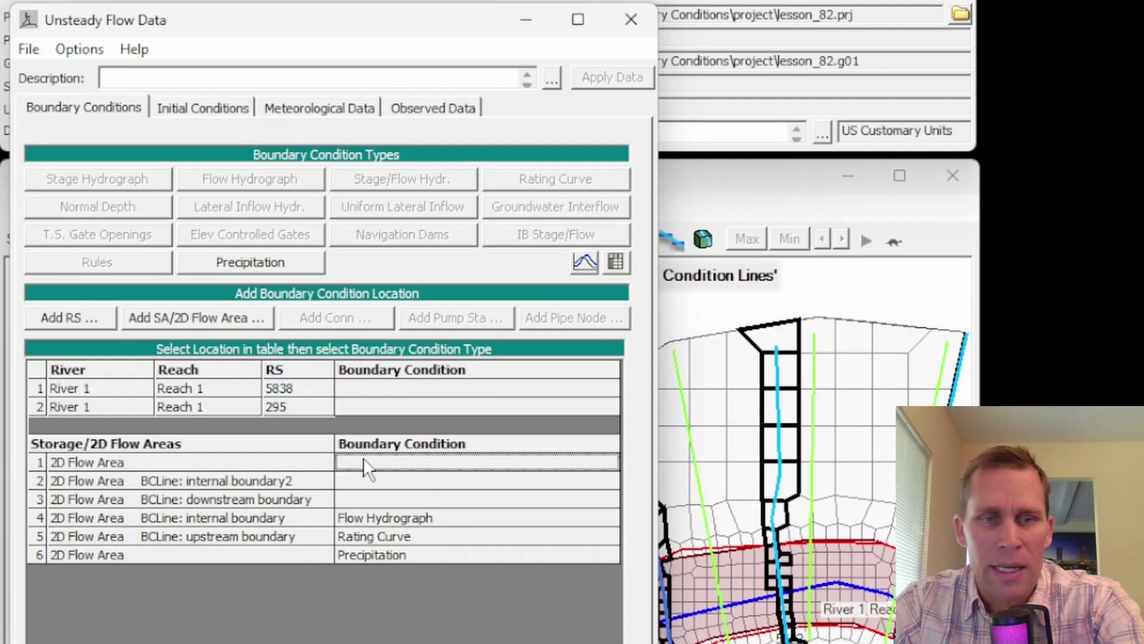
- Add a Precipitation hydrograph to the 2D Flow Area, keeping the 1 Hour data interval
click(236, 262)
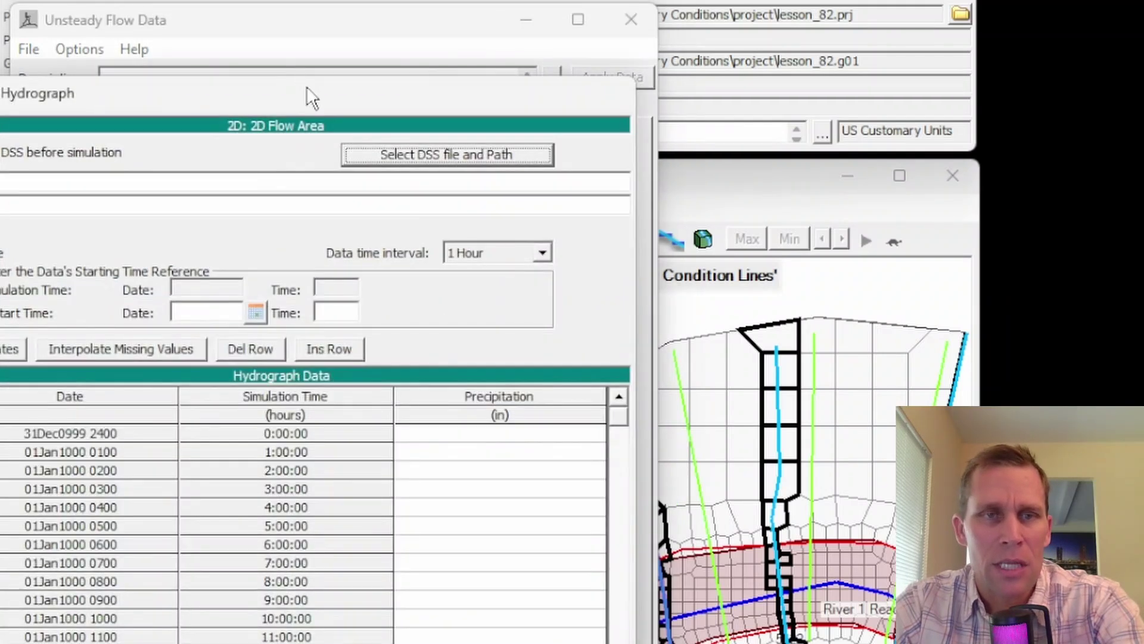
drag(308, 88, 421, 21)
drag(550, 358, 585, 484)
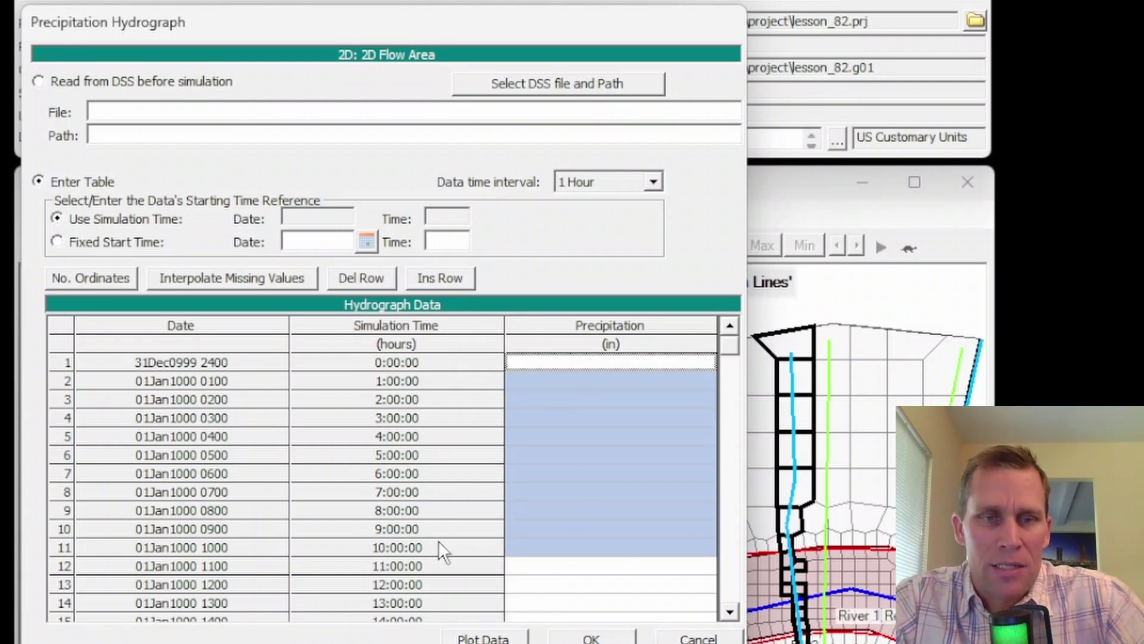
click(654, 181)
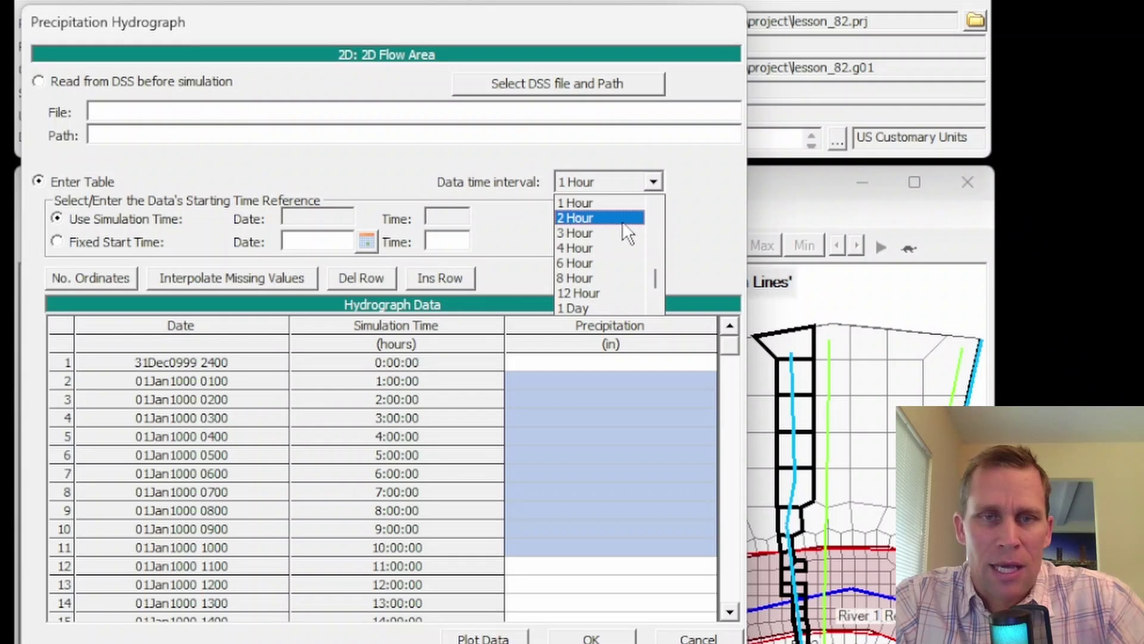
scroll(621, 220, up, 4)
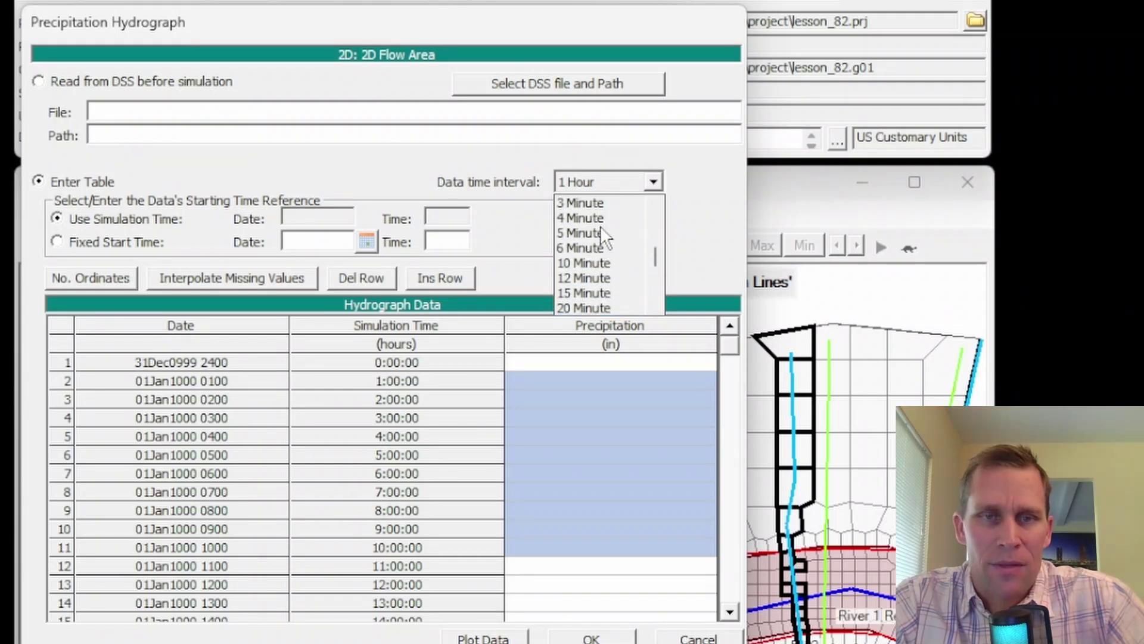
scroll(589, 216, up, 5)
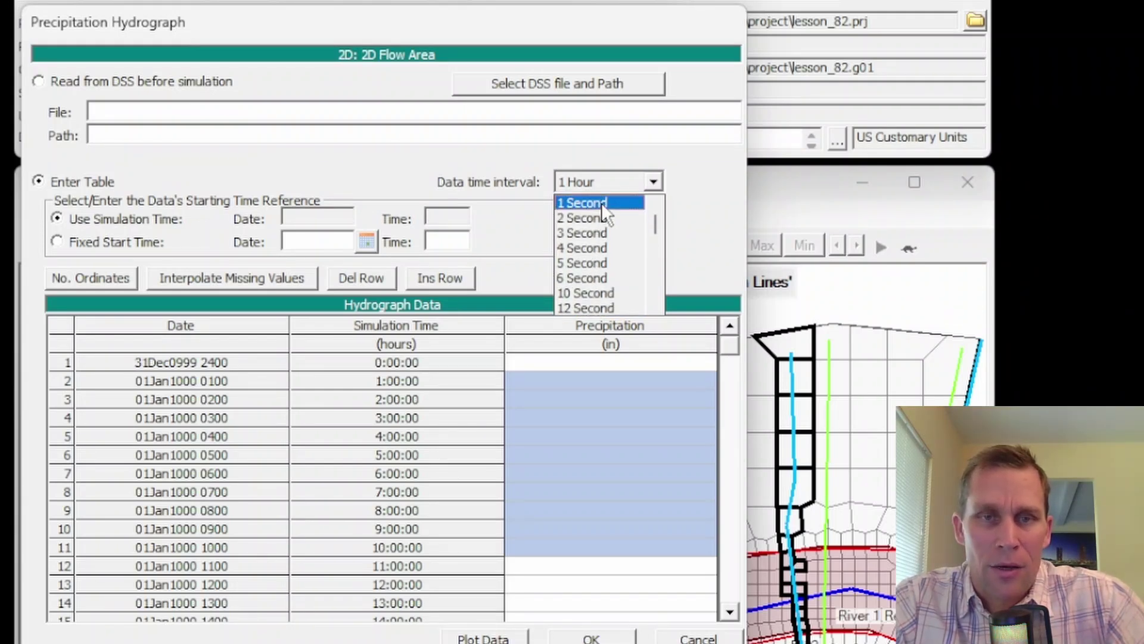
drag(655, 226, 649, 249)
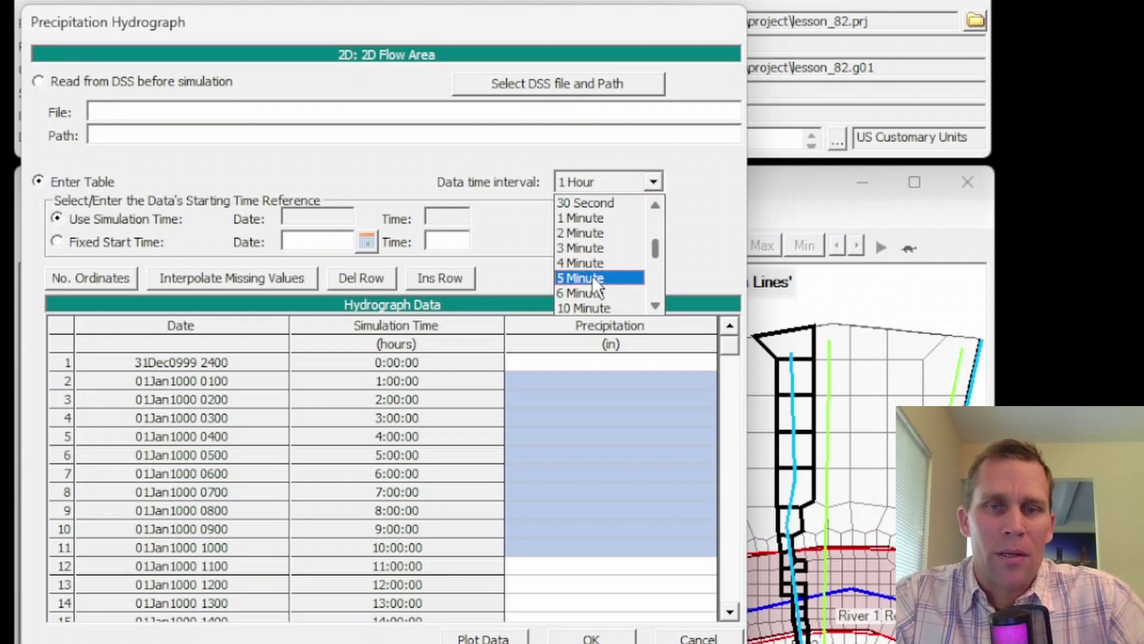
scroll(584, 257, down, 3)
click(577, 249)
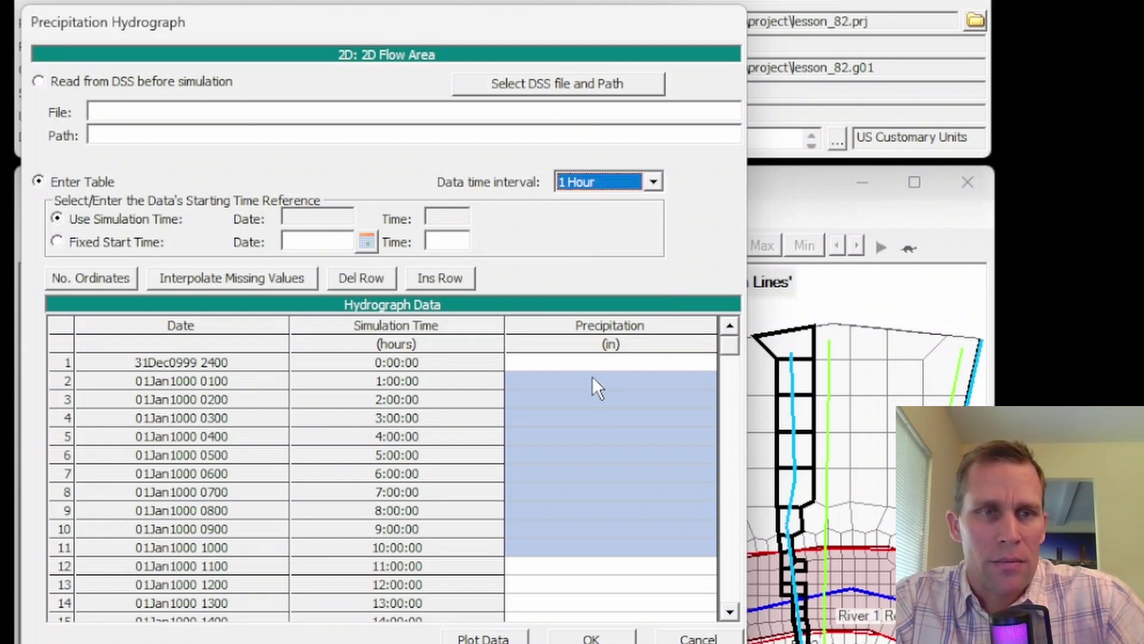
- Point the precipitation to the PRECIP-INC record in the DSS file
click(56, 86)
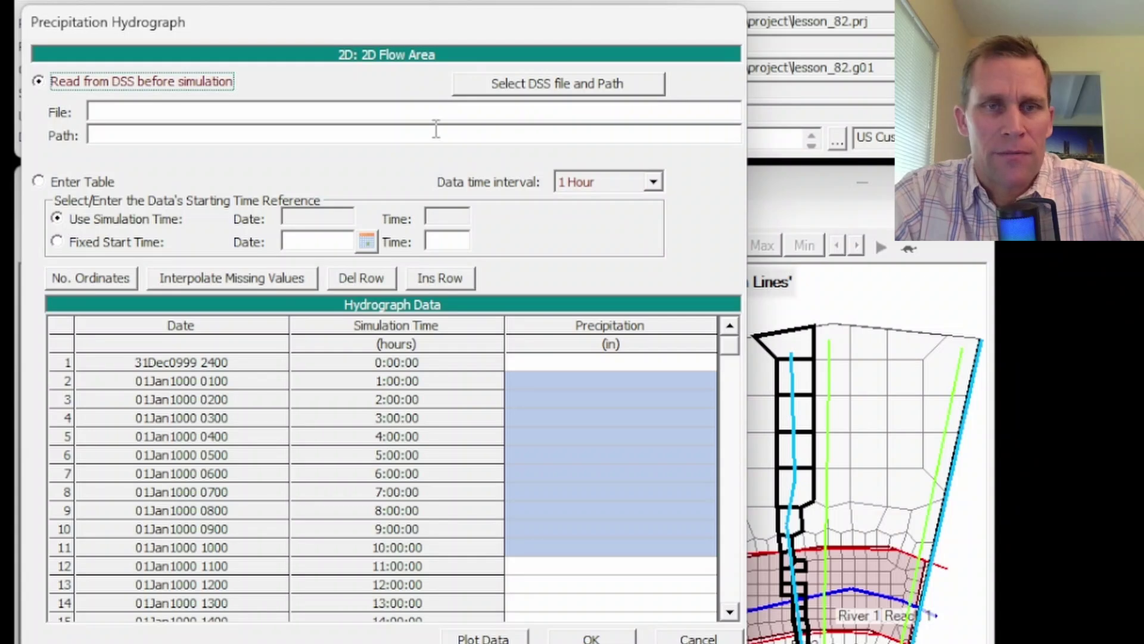
click(553, 84)
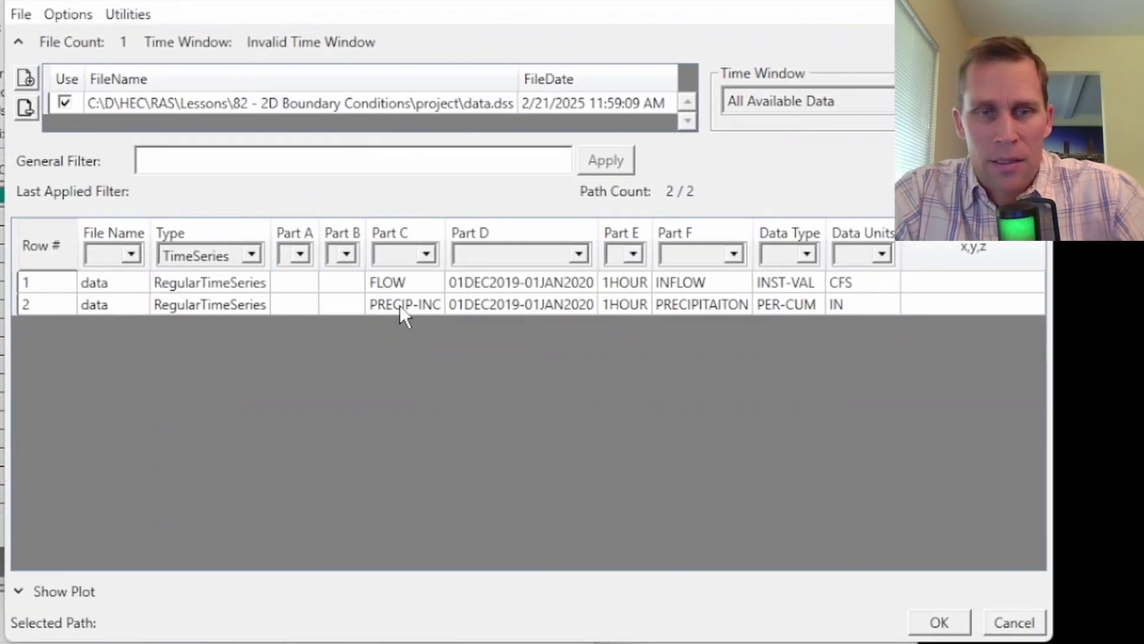
click(419, 332)
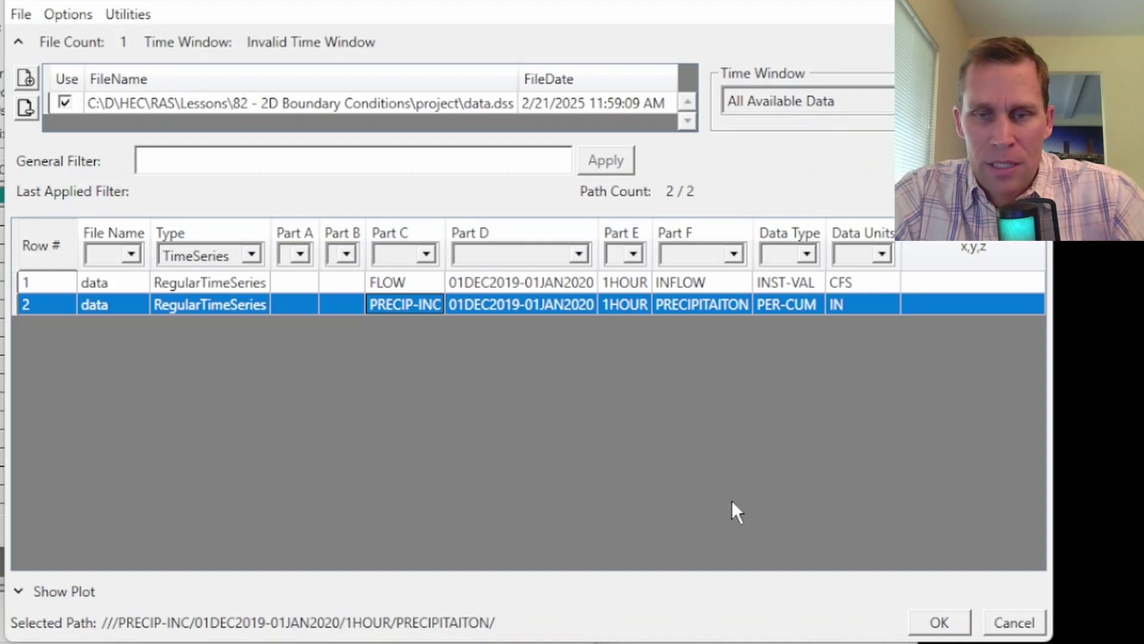
click(935, 621)
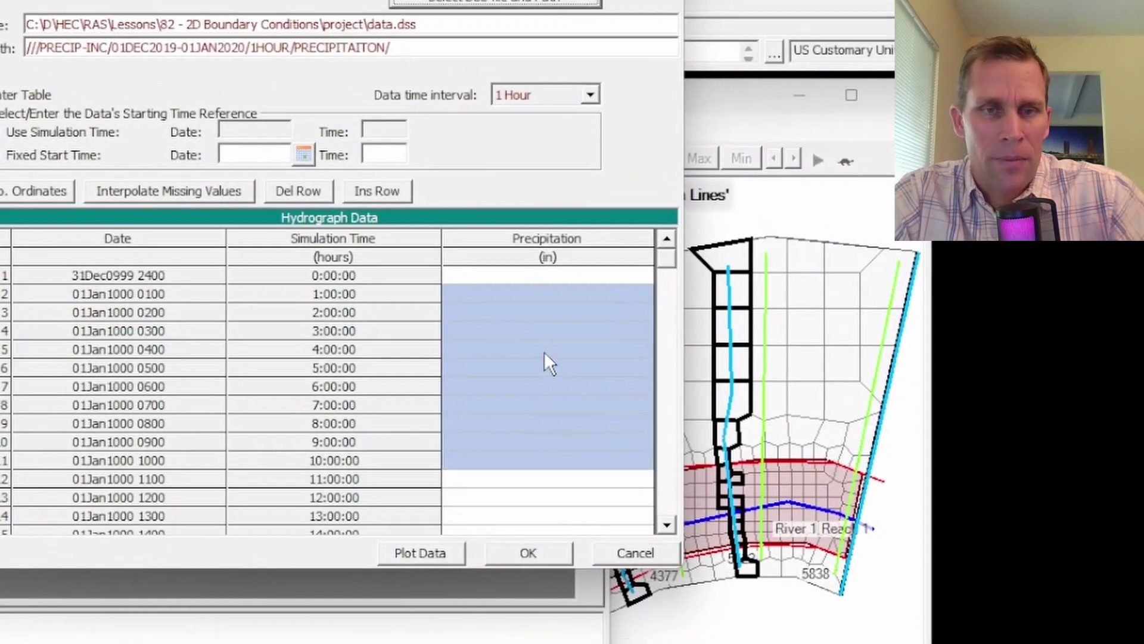
- Switch the precipitation back to Enter Table, select rows 2–12, and accept the hydrograph
click(537, 329)
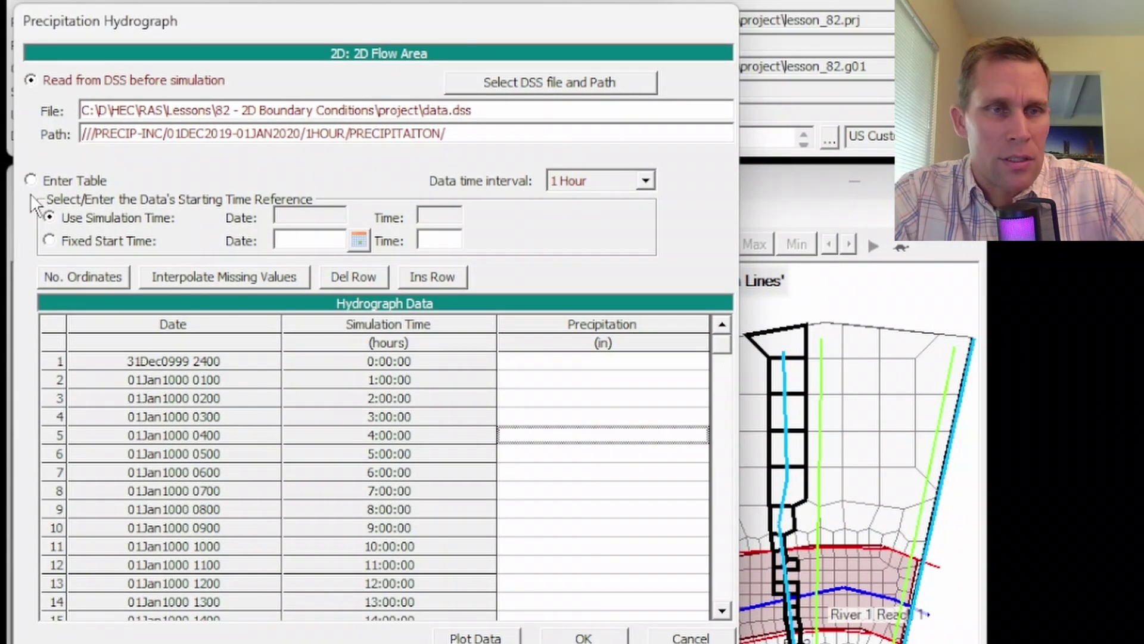
click(17, 158)
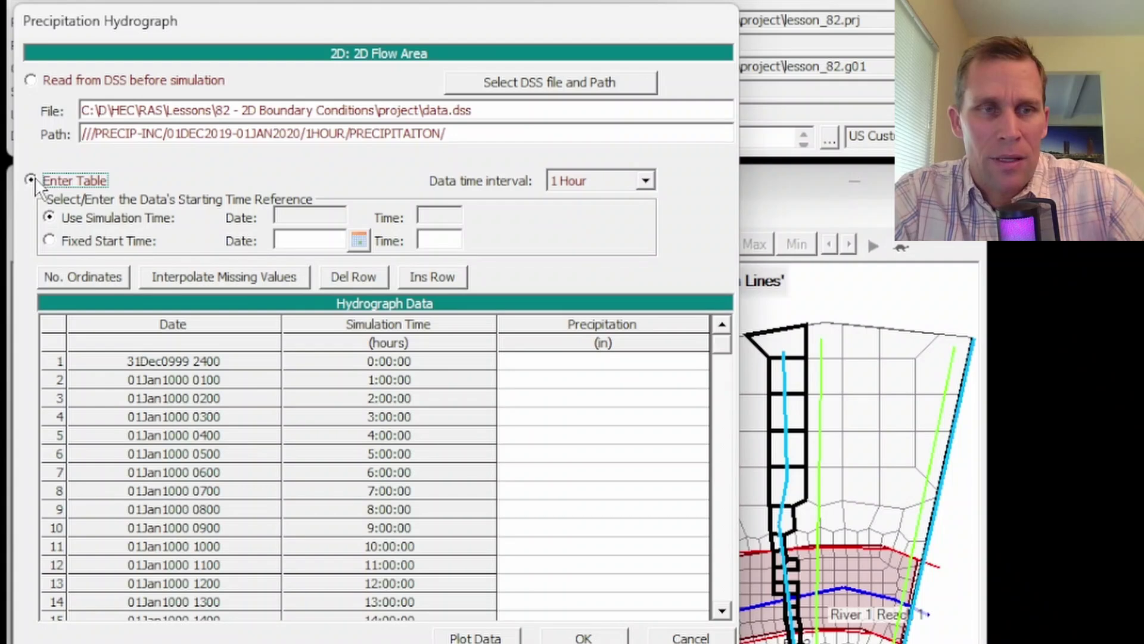
click(564, 377)
drag(563, 376, 590, 563)
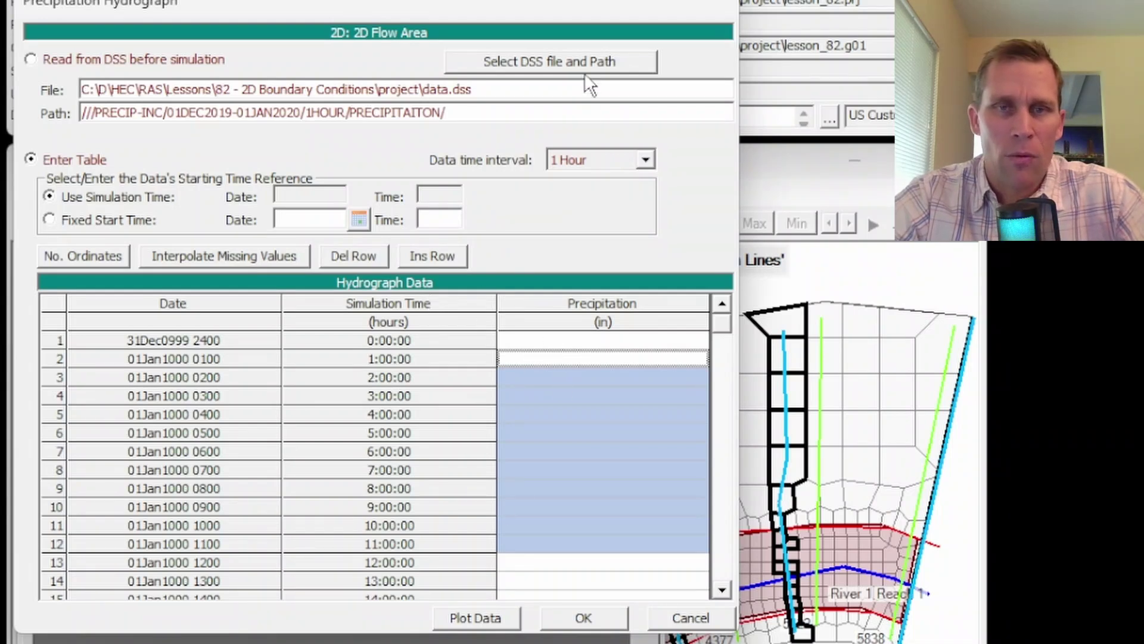
click(599, 618)
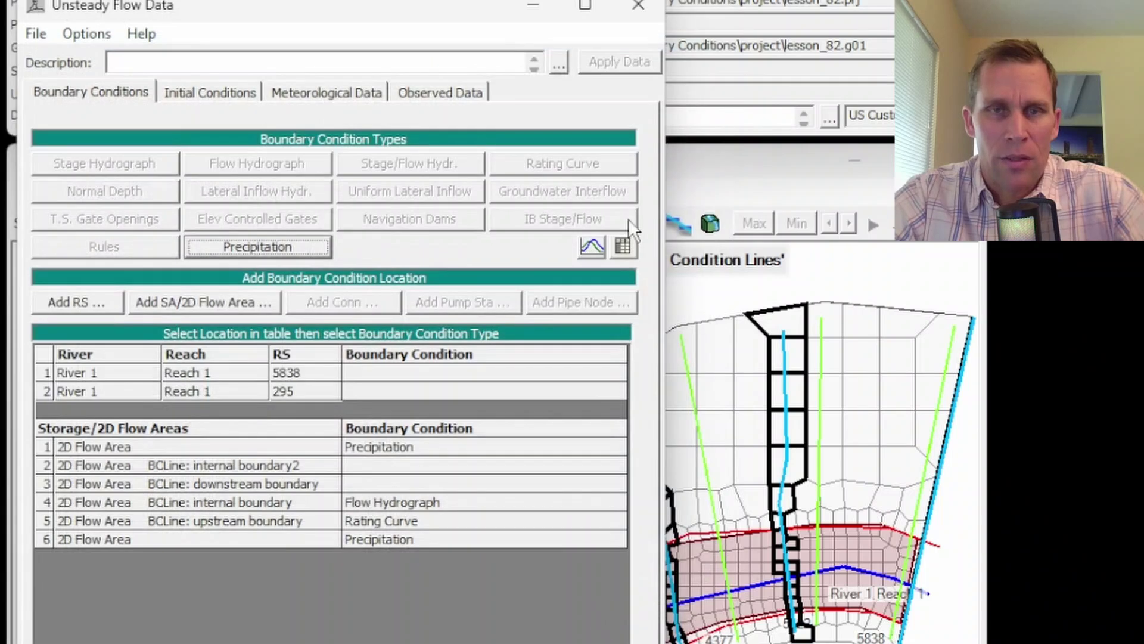
- Close the Unsteady Flow Data window to return to the RAS Mapper map view
click(638, 4)
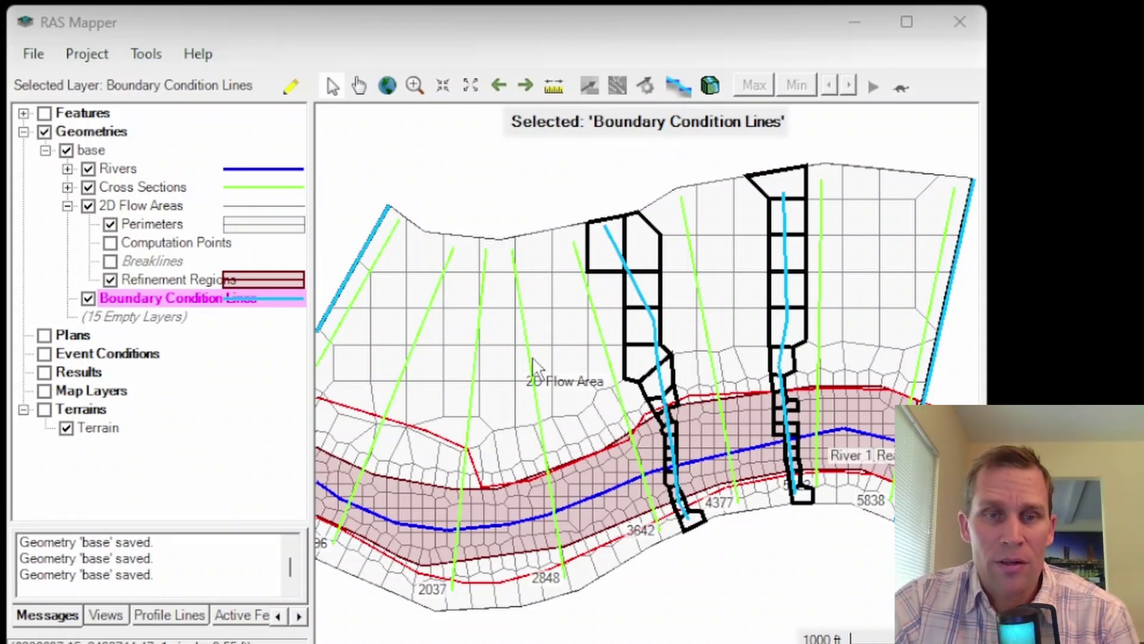
scroll(532, 356, down, 2)
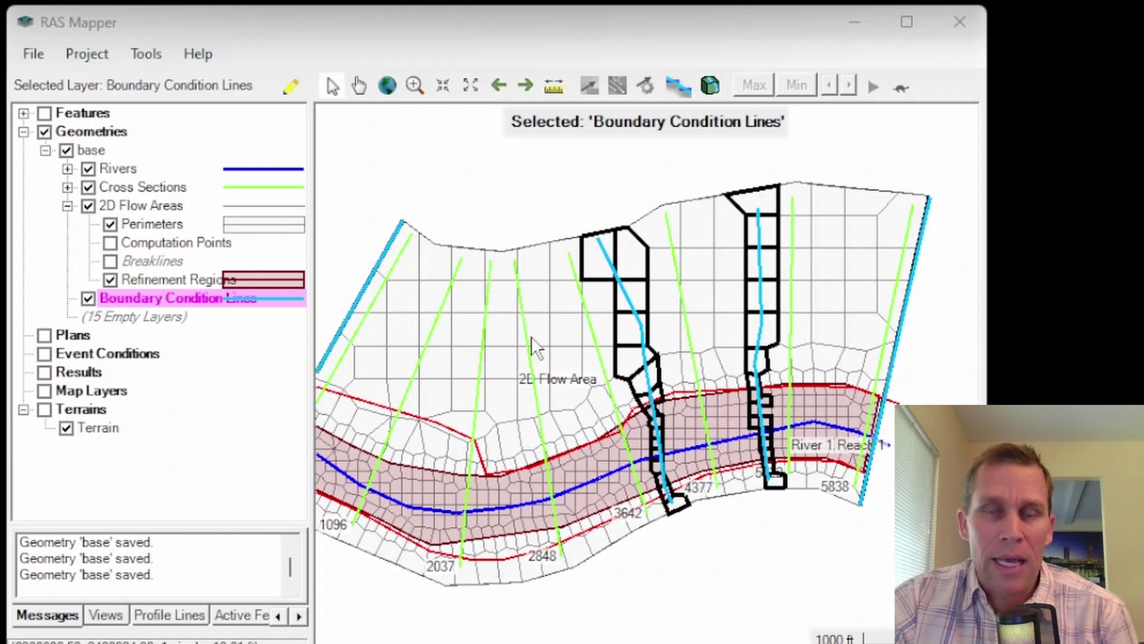